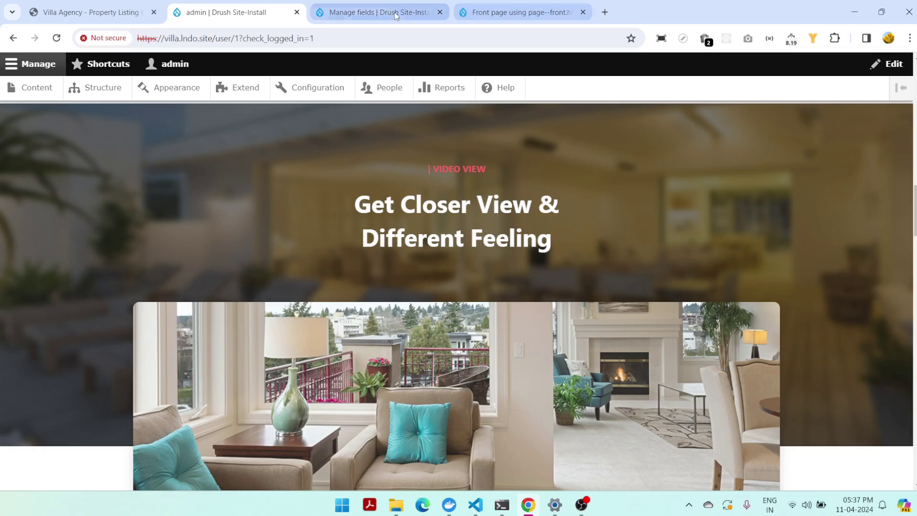
Review the deals on the Drupal front page and check the file name of the static template's properties page
scroll(492, 184, down, 4)
scroll(493, 190, down, 12)
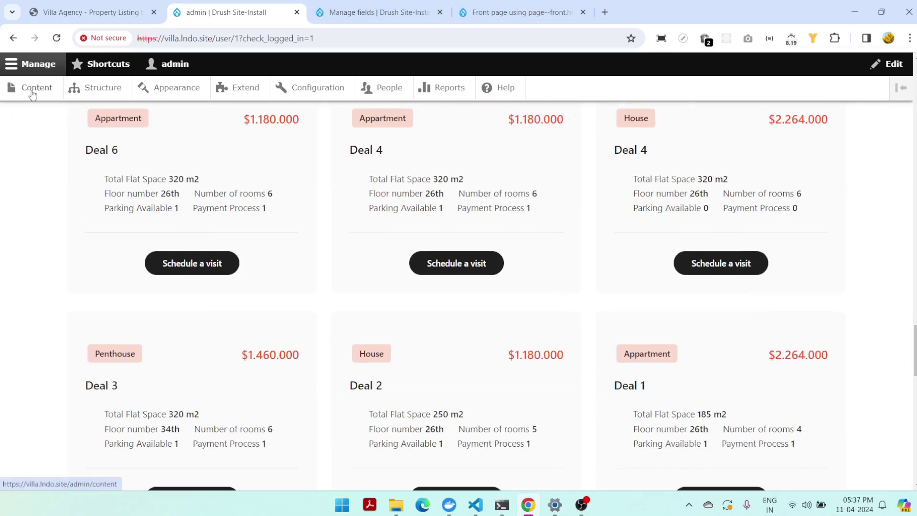
key(ctrl+shift+Tab)
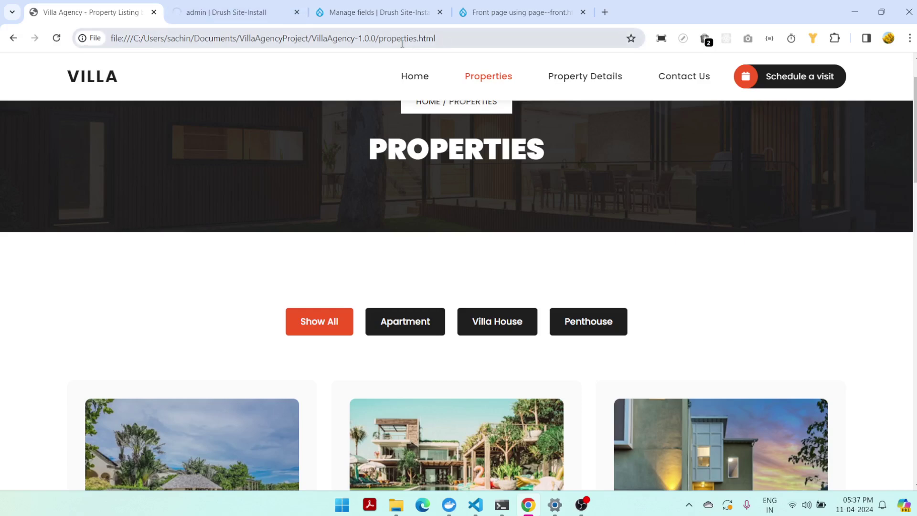
double_click(400, 39)
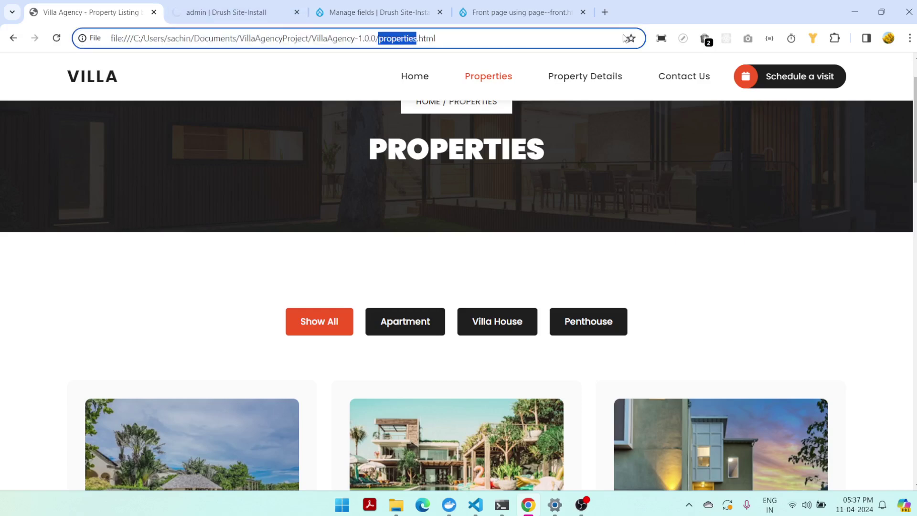
Close the browser tab showing the feedback contact form's Manage fields page
click(196, 13)
click(396, 12)
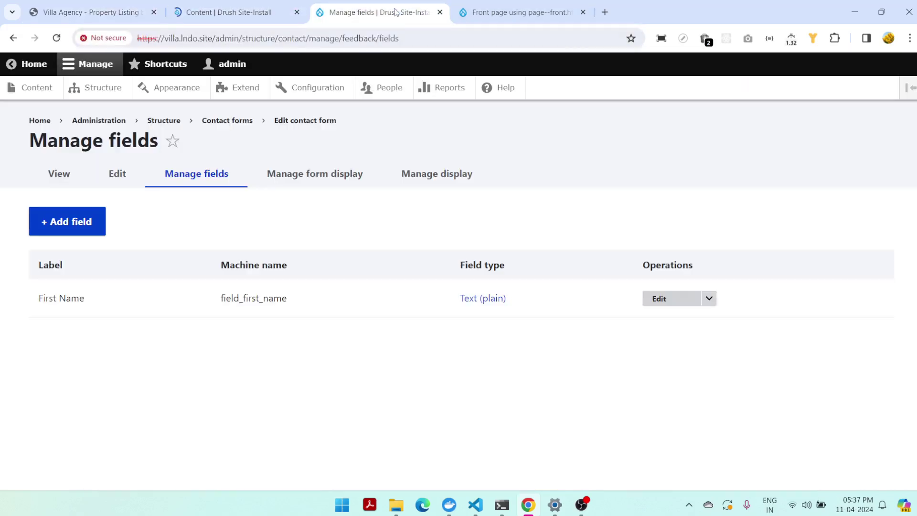
click(440, 13)
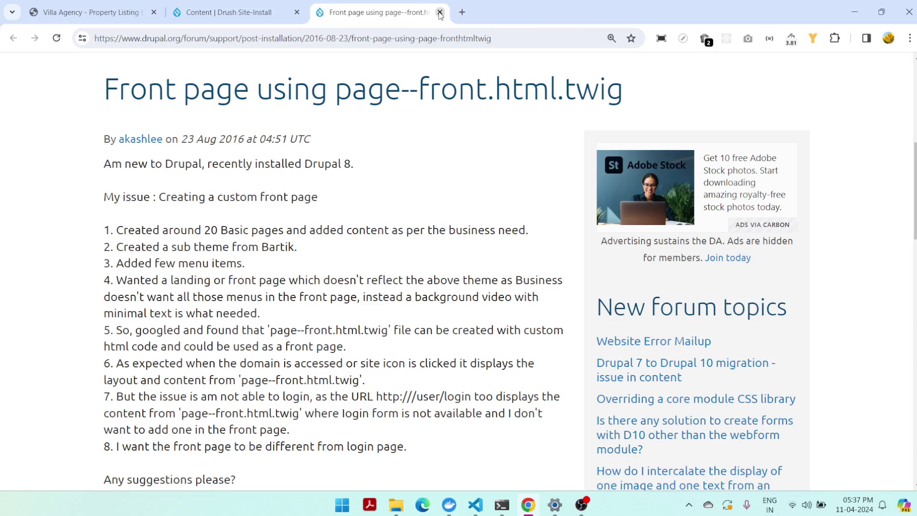
Start a new Basic page in the Drupal site and title it Properties
click(227, 14)
click(82, 221)
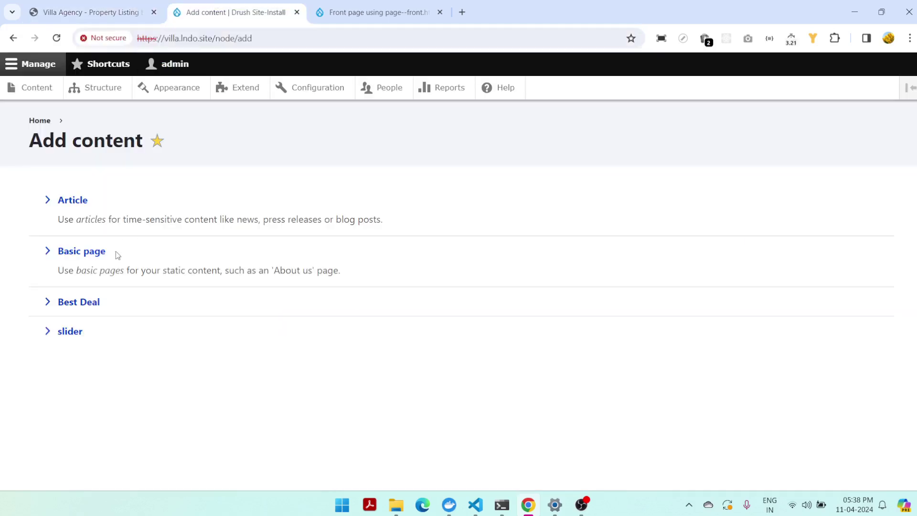
click(82, 257)
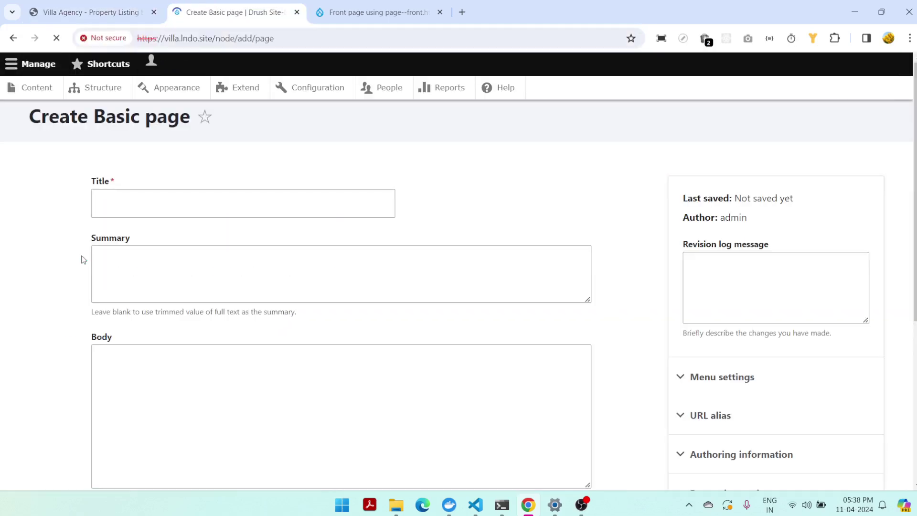
click(153, 225)
text(properties)
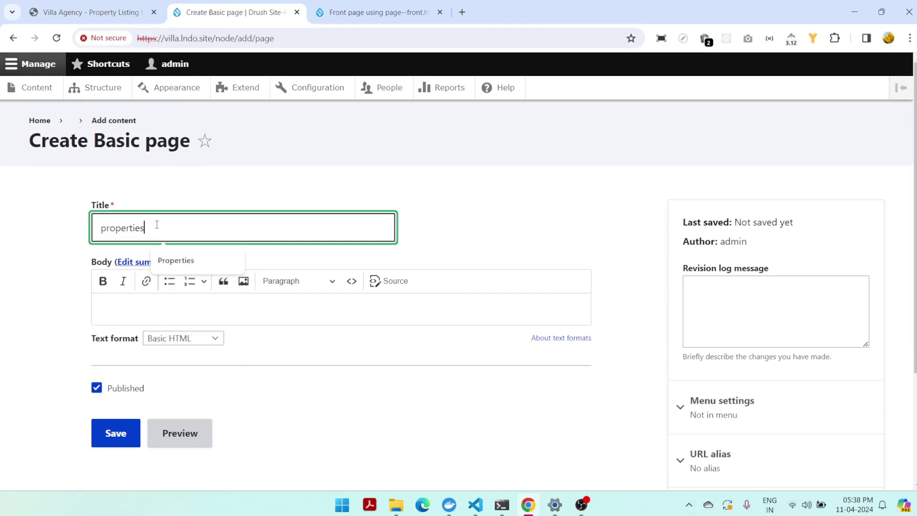
click(241, 260)
scroll(299, 259, down, 2)
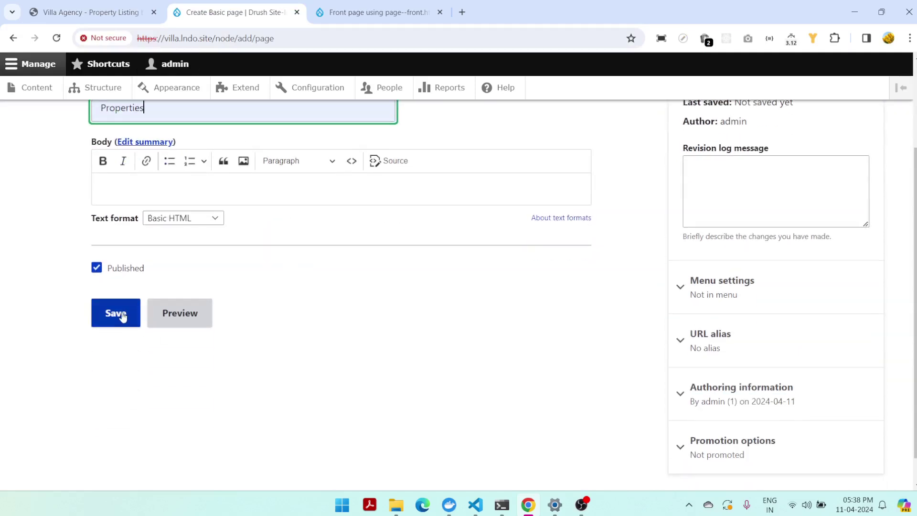
Give the new page the URL alias /properties and save it
click(746, 334)
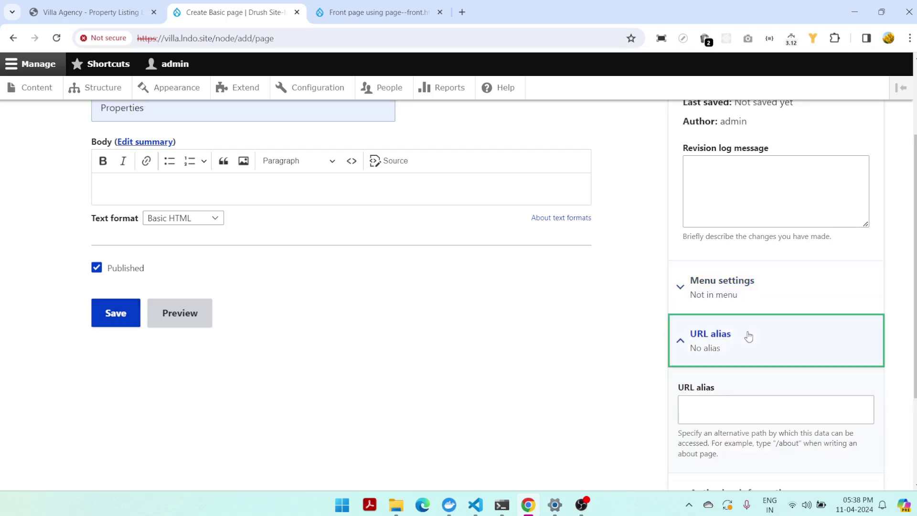
click(717, 413)
text(/properties)
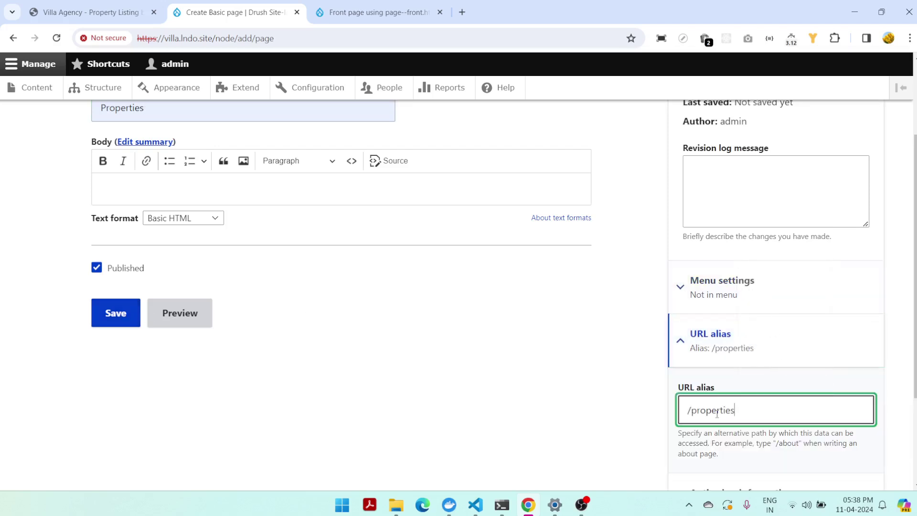
scroll(584, 407, down, 3)
click(108, 183)
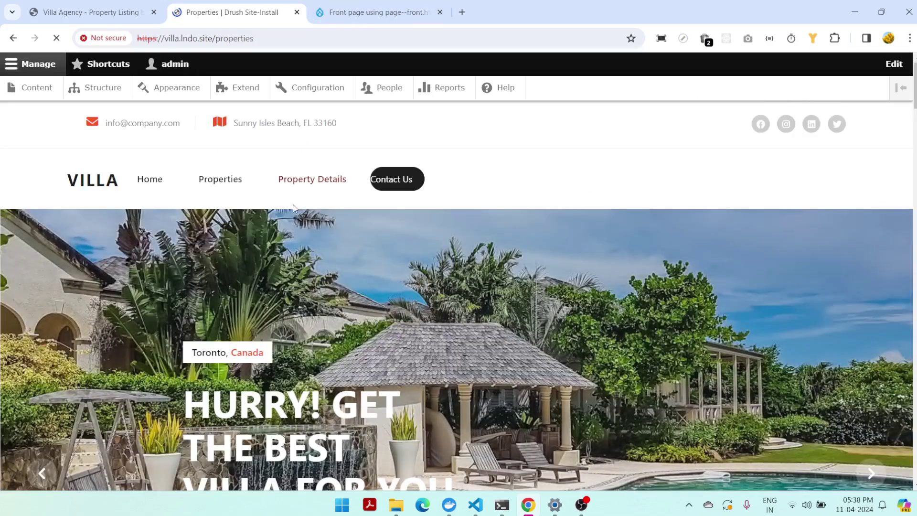
Open the site's Main navigation menu for editing and bring its menu links into view
click(89, 91)
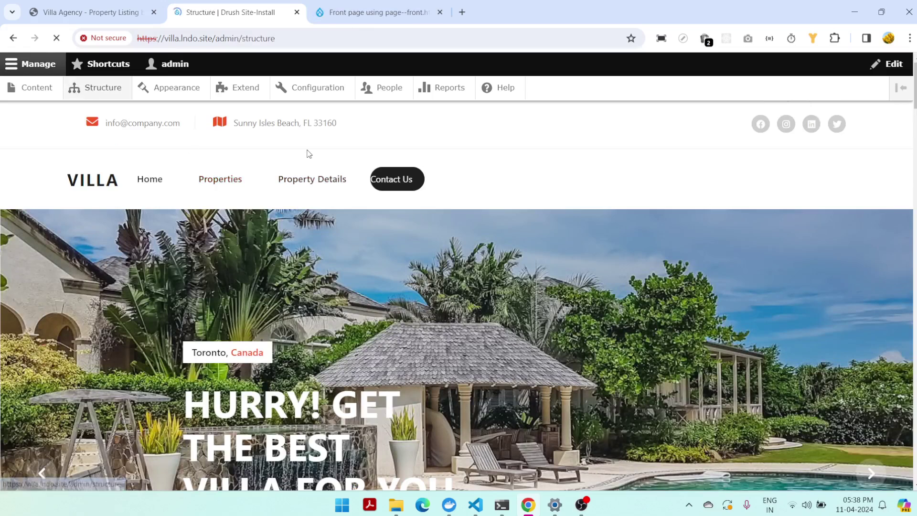
click(334, 17)
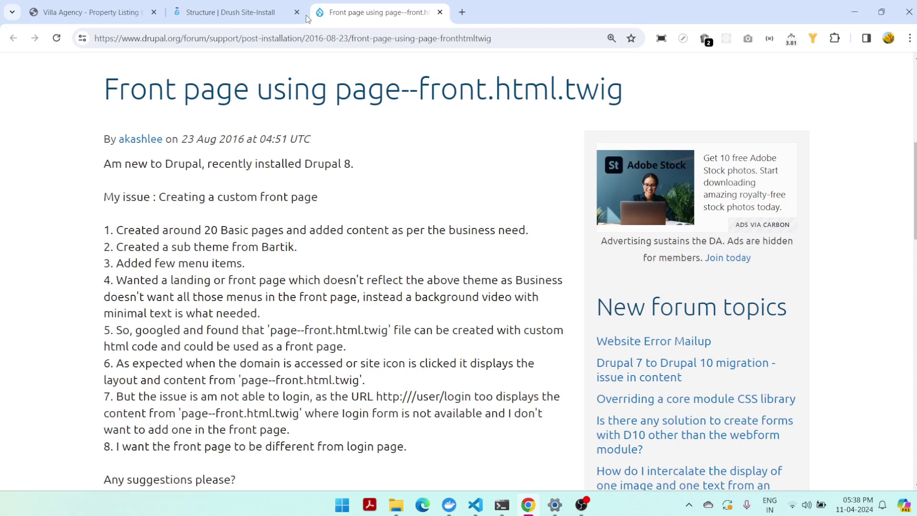
click(197, 14)
scroll(422, 320, down, 1)
scroll(422, 320, down, 3)
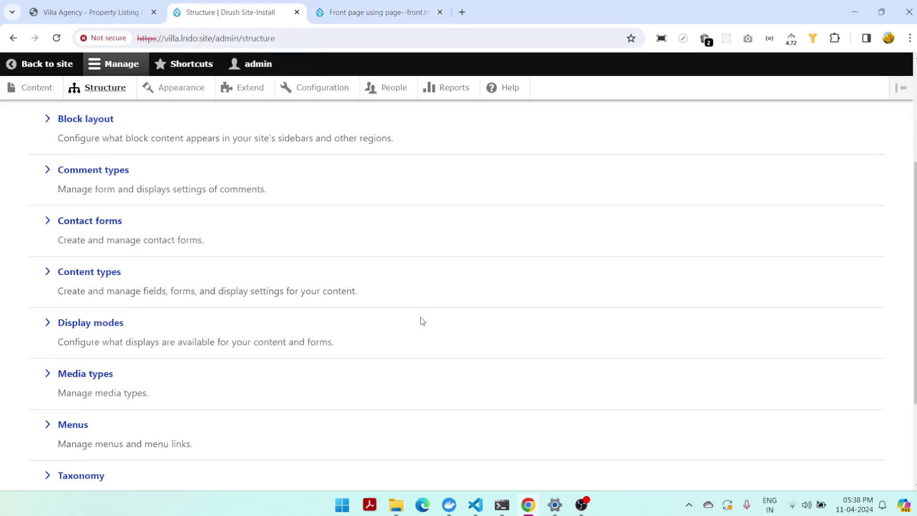
click(69, 426)
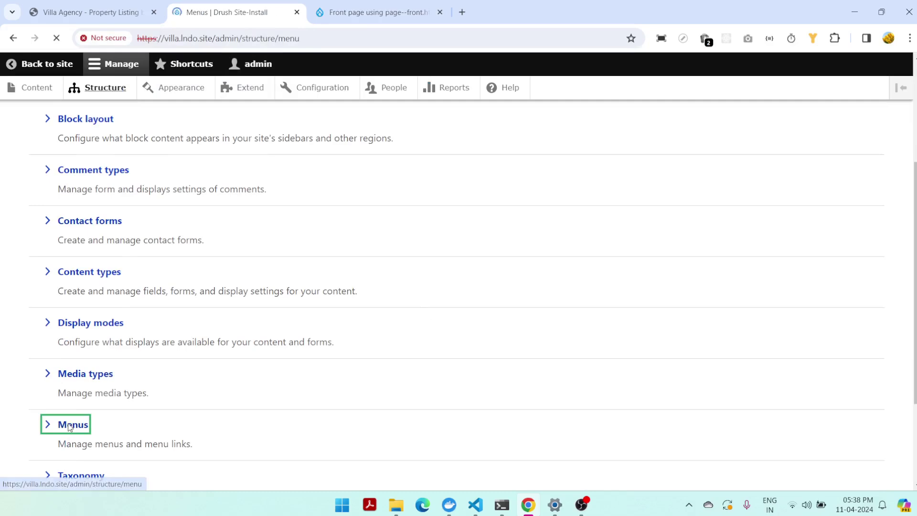
scroll(52, 366, down, 2)
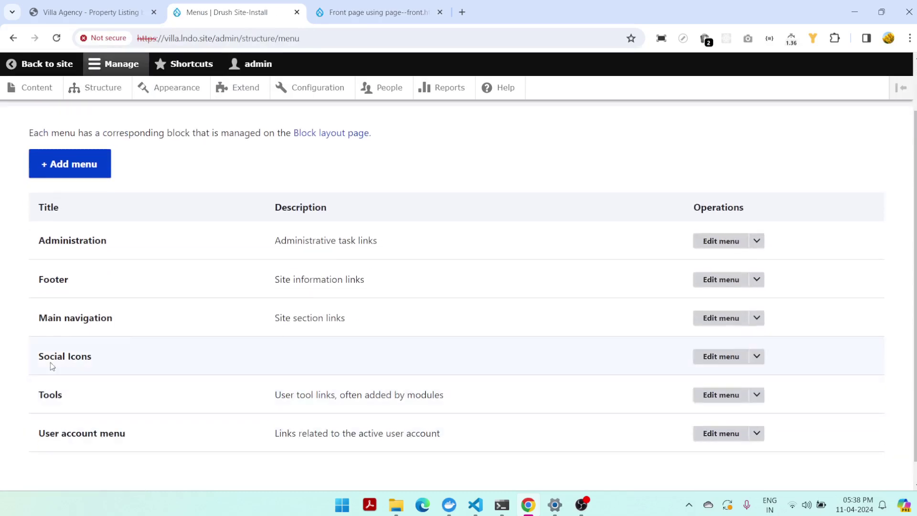
click(729, 319)
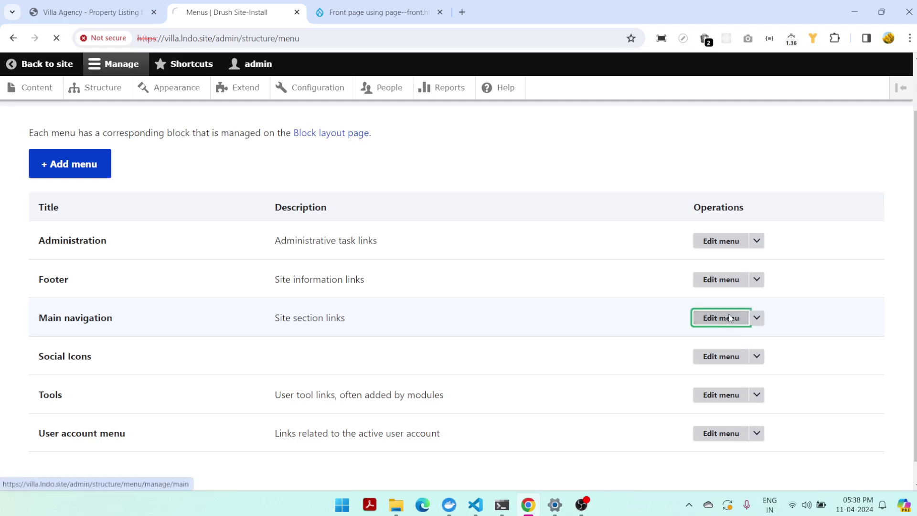
scroll(729, 317, down, 4)
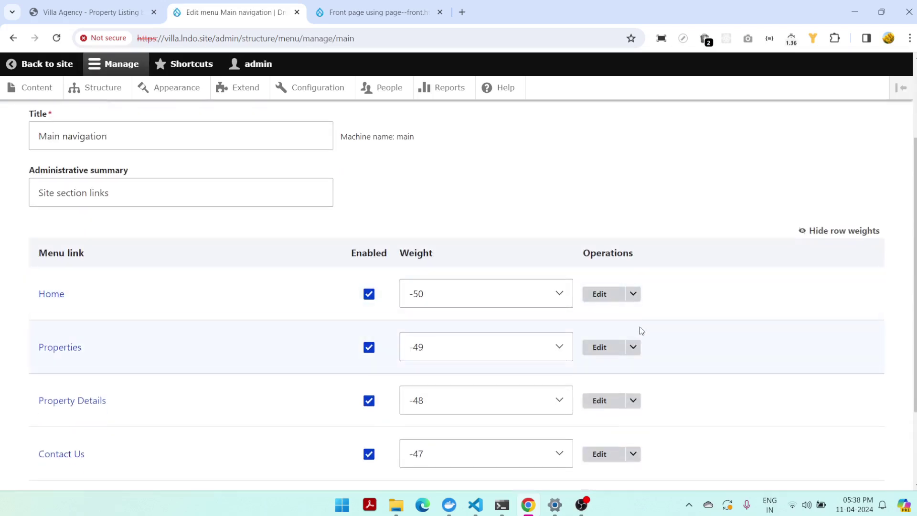
Point the Properties menu link to /properties and save the link
click(595, 352)
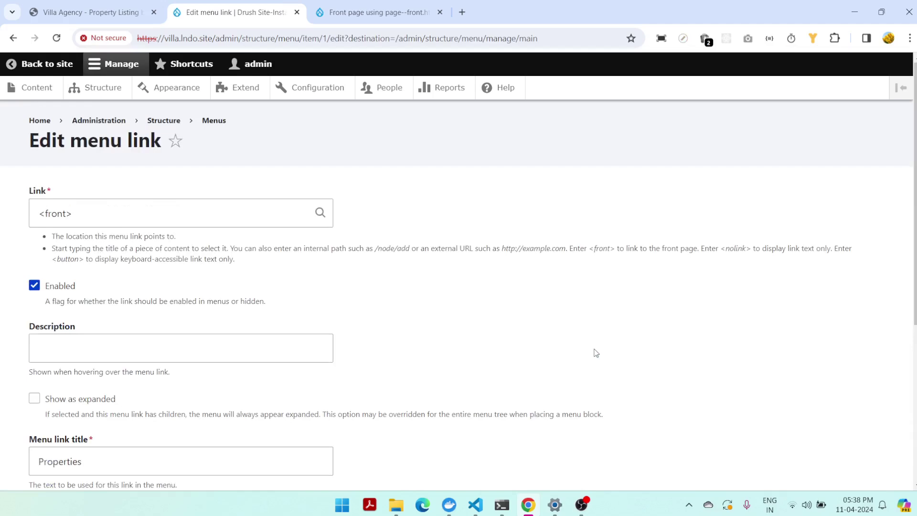
triple_click(191, 217)
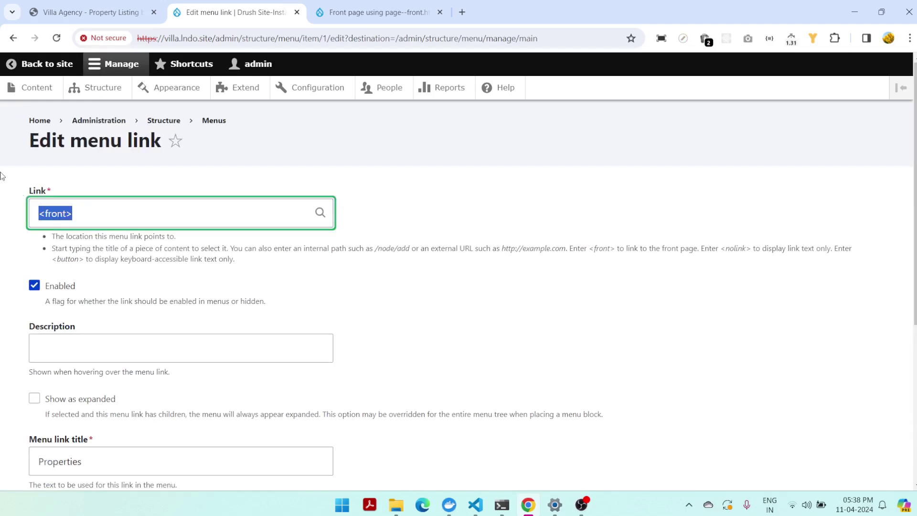
text(/properties)
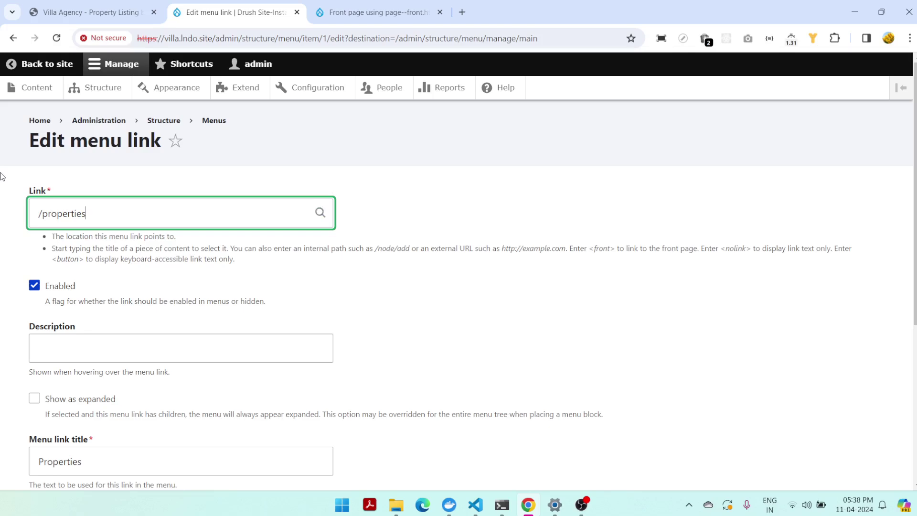
scroll(336, 266, down, 5)
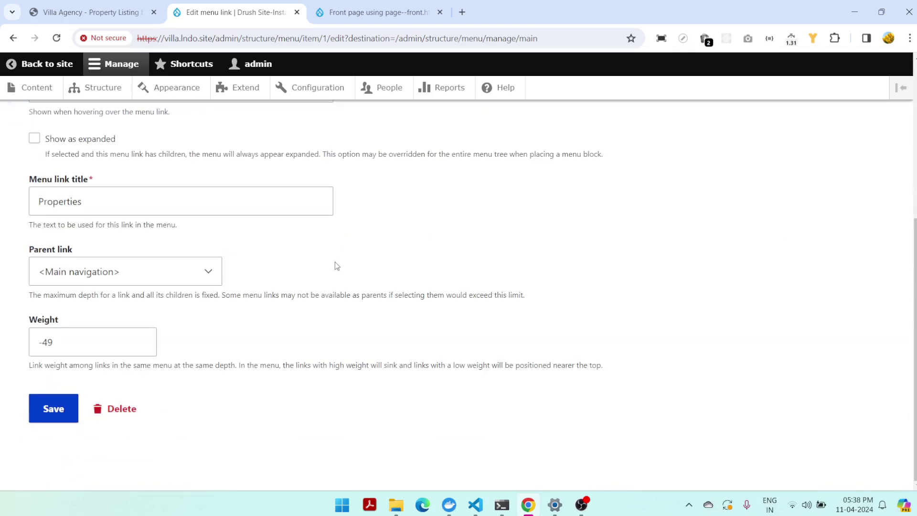
click(46, 408)
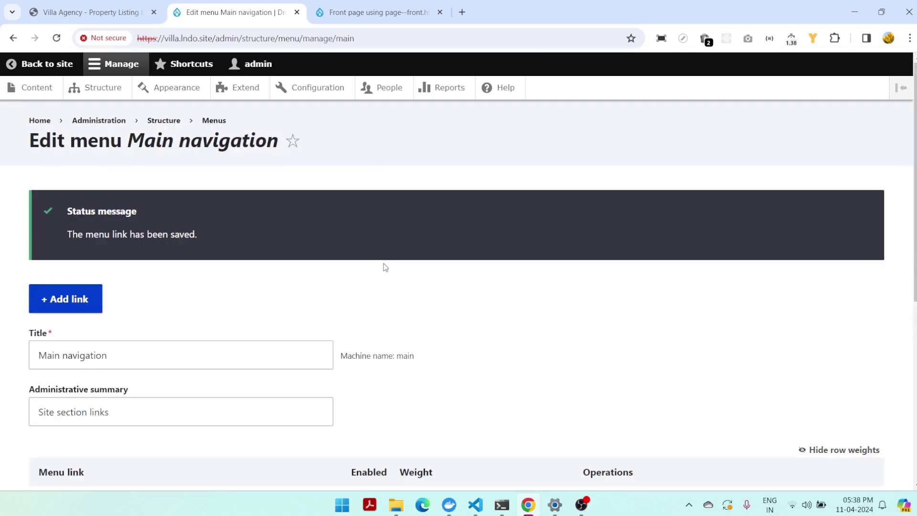
Return to the site and open the Properties navigation link in a new browser tab
click(42, 64)
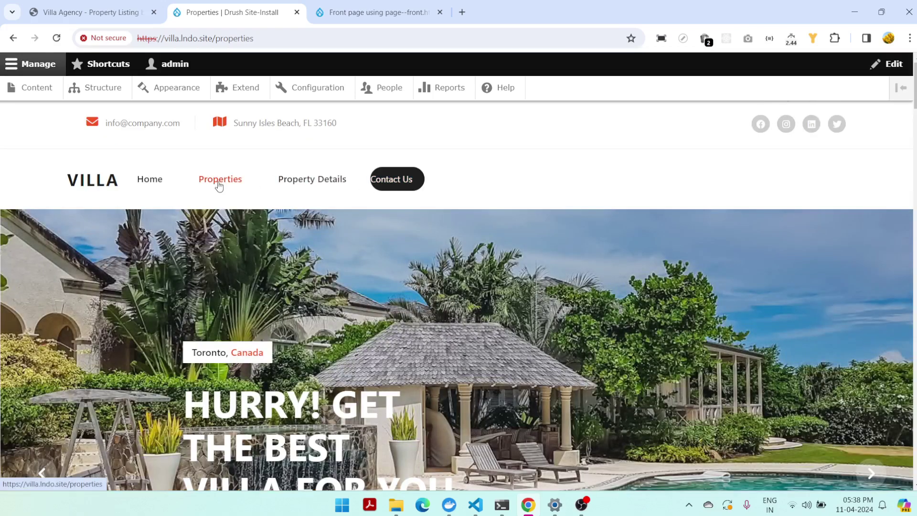
right_click(218, 184)
click(285, 193)
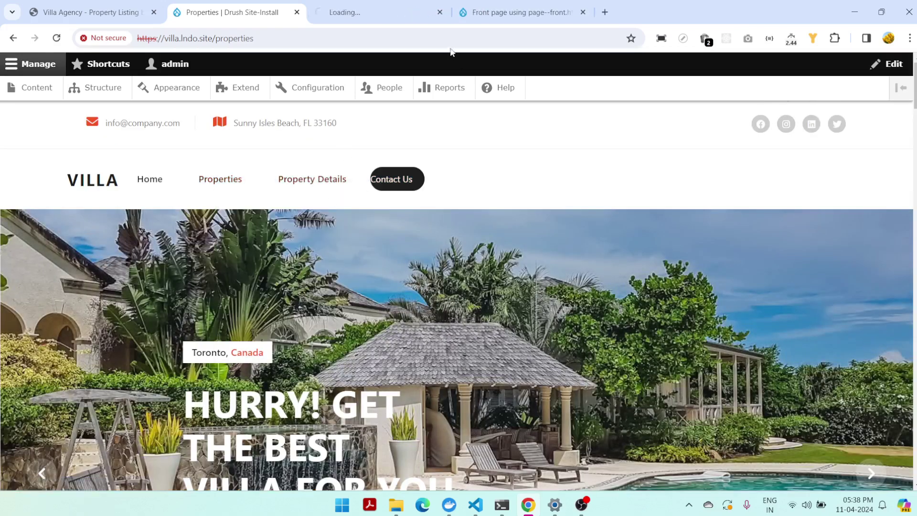
click(373, 12)
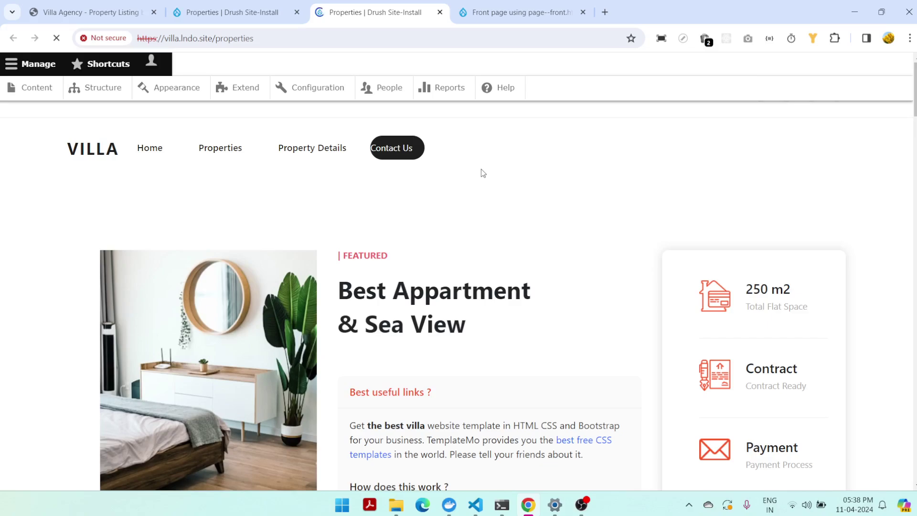
Examine which sections the Drupal Properties page displays, down to the contact area
scroll(481, 182, down, 5)
scroll(483, 190, down, 20)
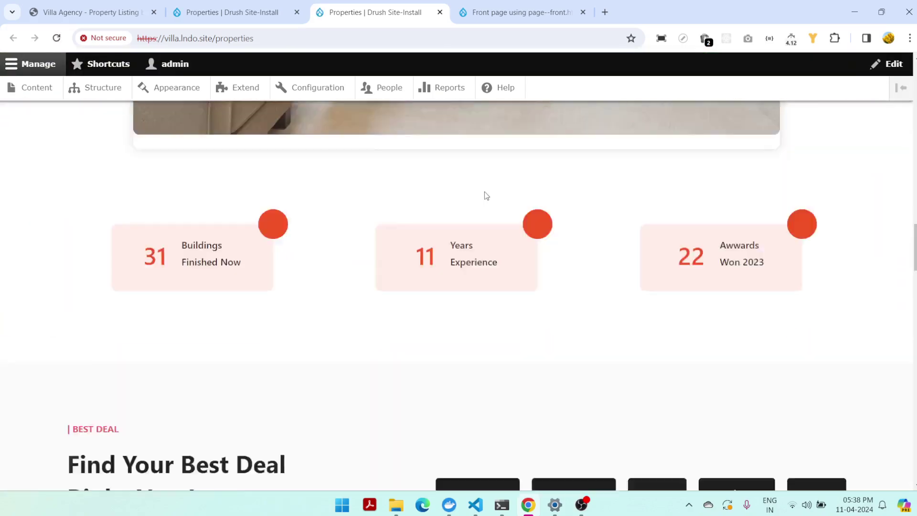
scroll(486, 195, down, 20)
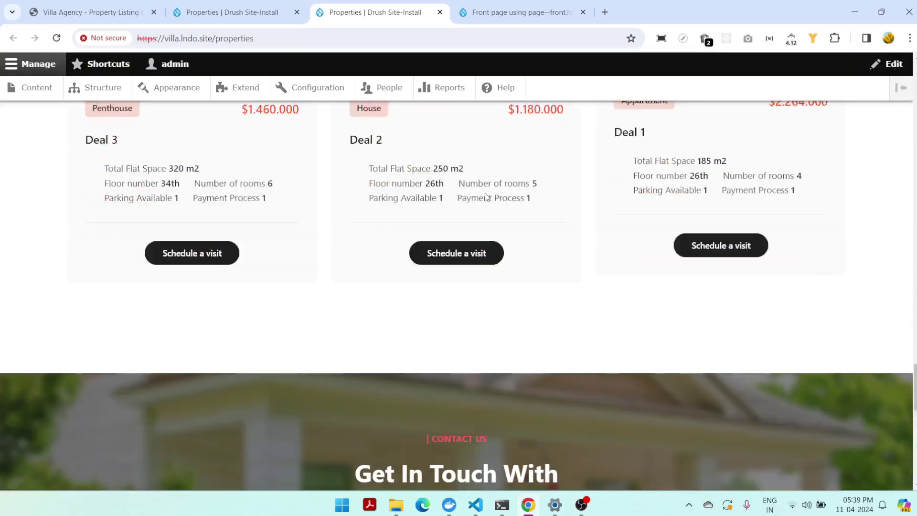
scroll(486, 198, up, 6)
scroll(486, 198, up, 8)
scroll(486, 201, down, 18)
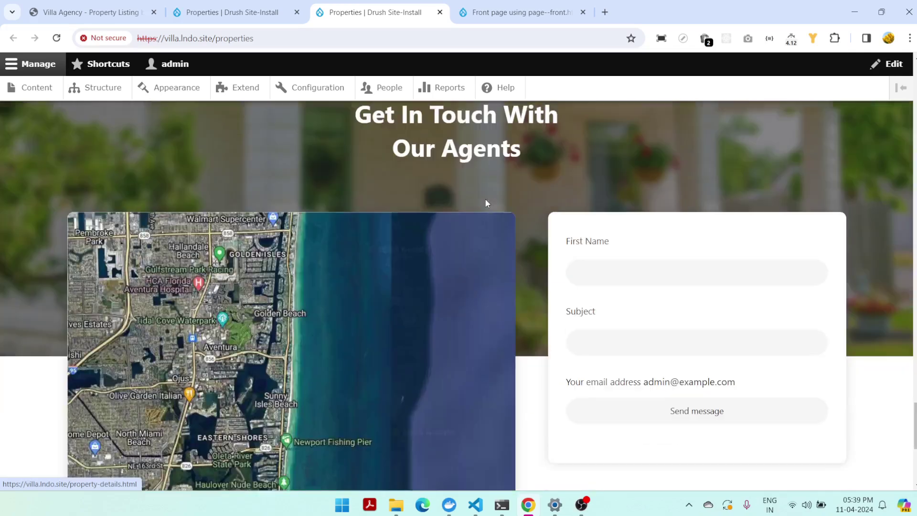
scroll(485, 202, down, 5)
Compare the layout of the static template's properties.html page with the Drupal Properties page
click(95, 13)
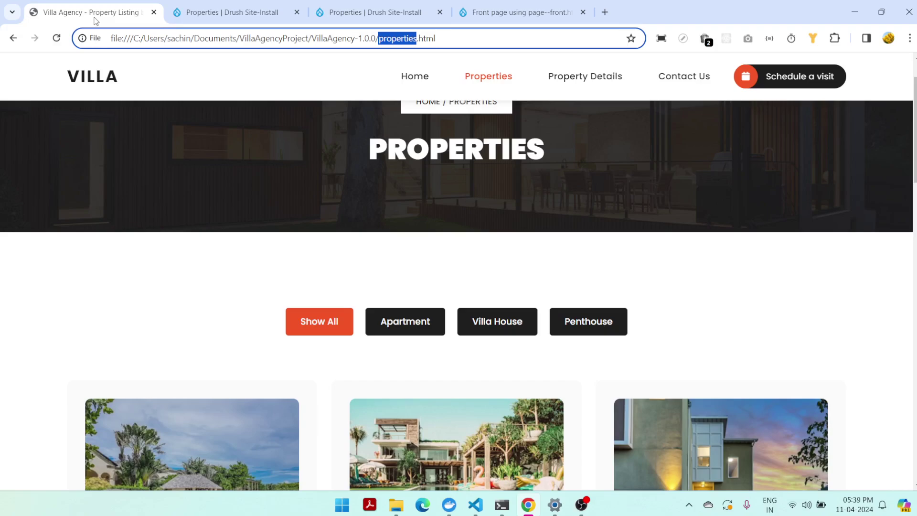
scroll(617, 297, down, 5)
scroll(617, 297, down, 15)
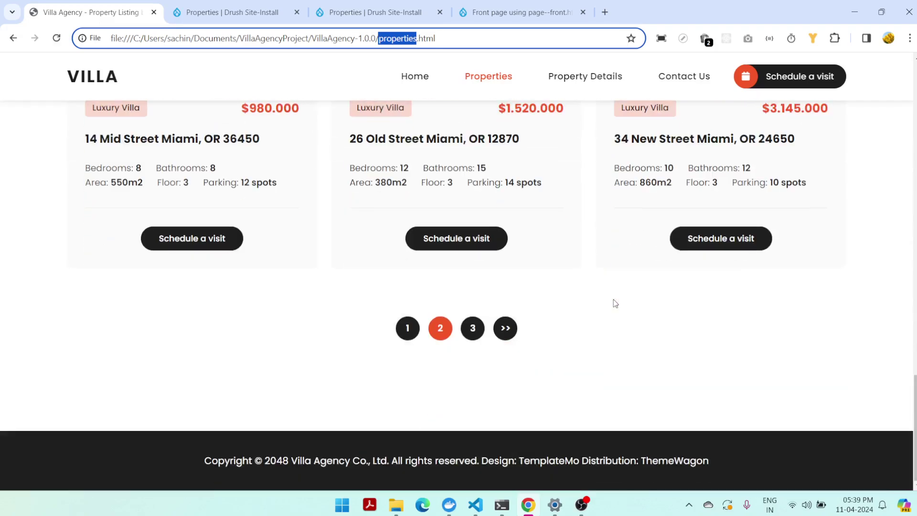
scroll(691, 386, up, 20)
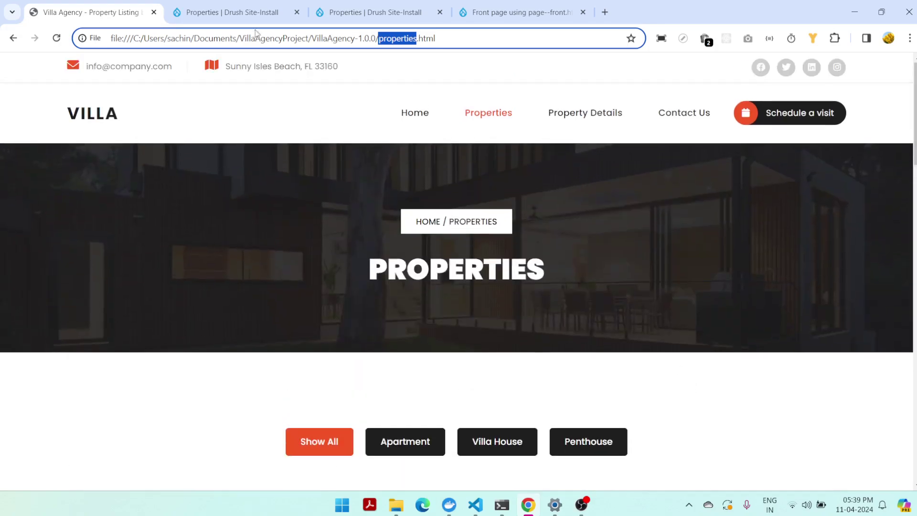
click(374, 12)
scroll(461, 178, up, 20)
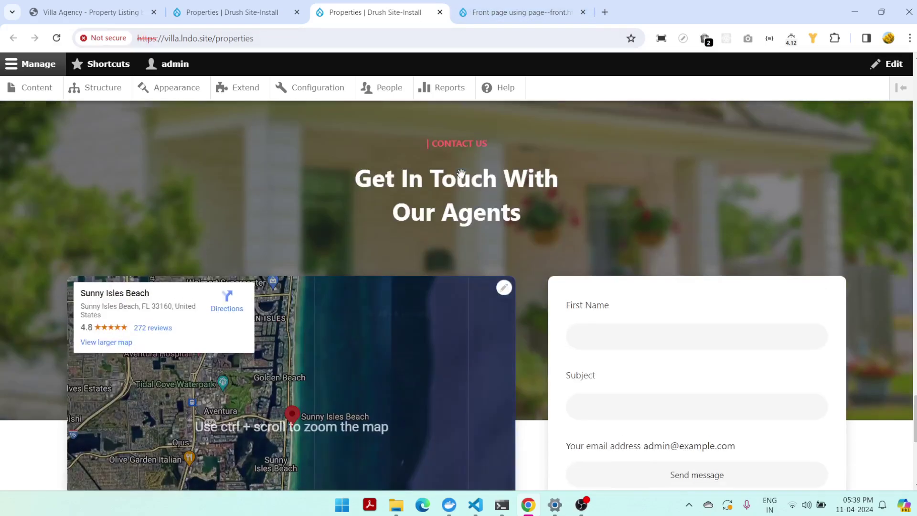
scroll(478, 172, up, 10)
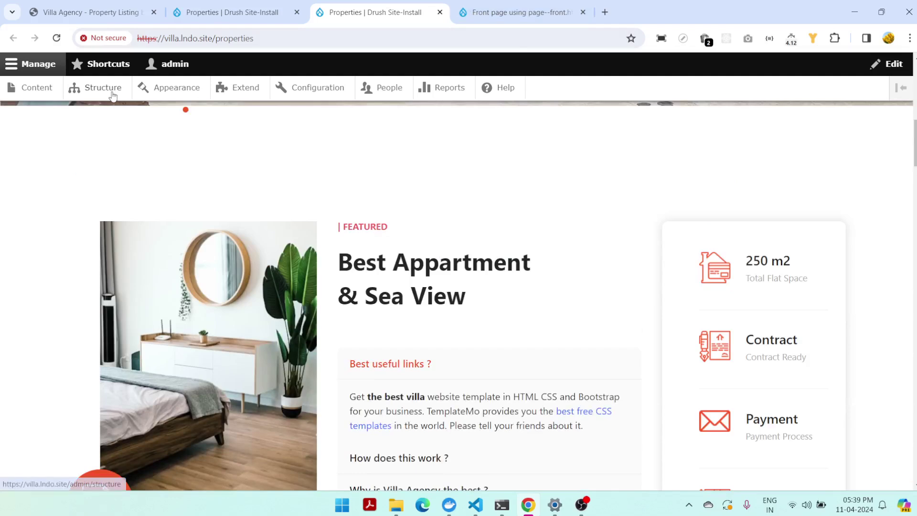
Open the site's block layout administration page after glancing over the Properties page again
click(112, 94)
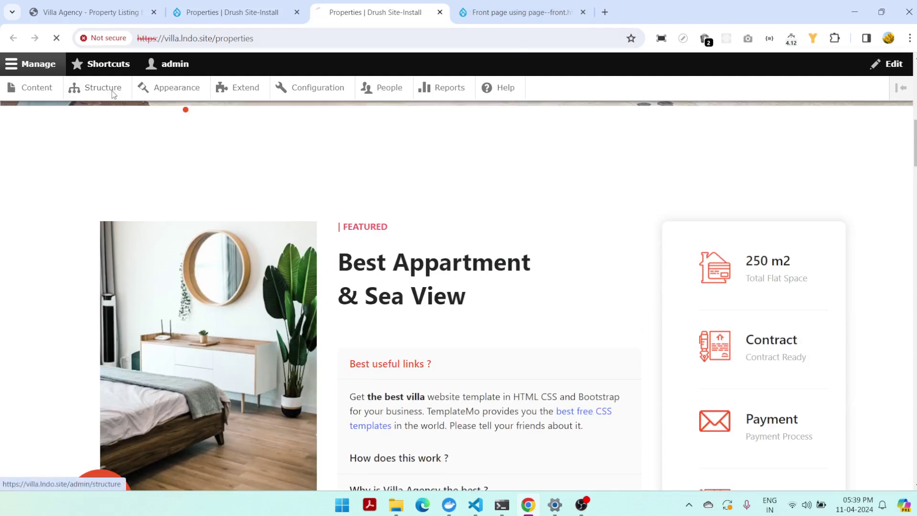
click(235, 15)
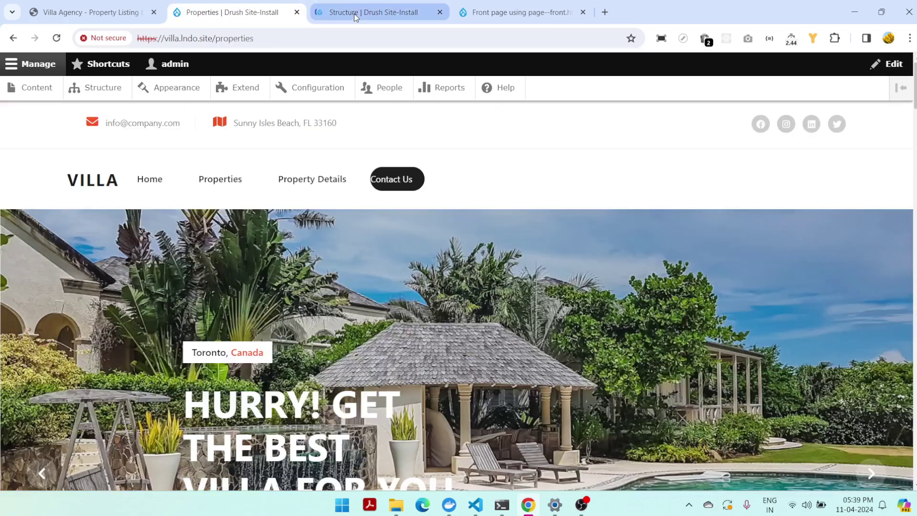
scroll(426, 300, down, 7)
scroll(426, 299, down, 12)
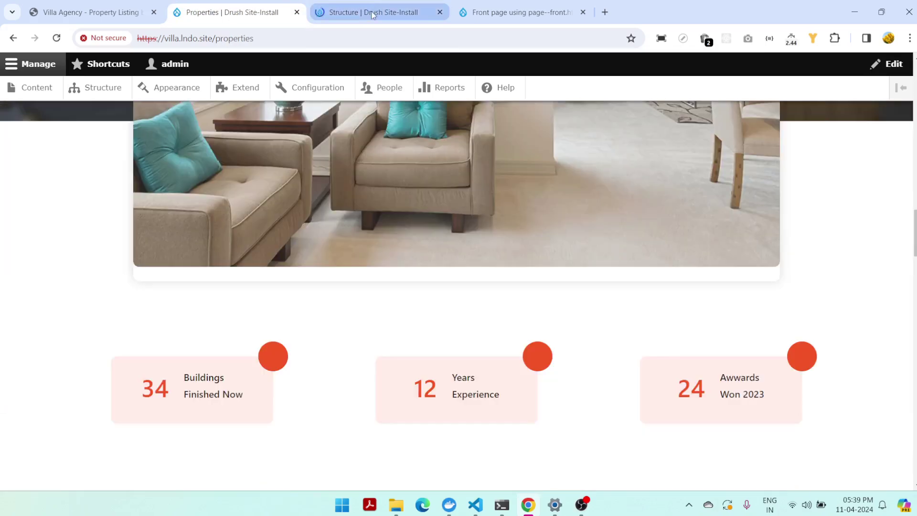
click(373, 14)
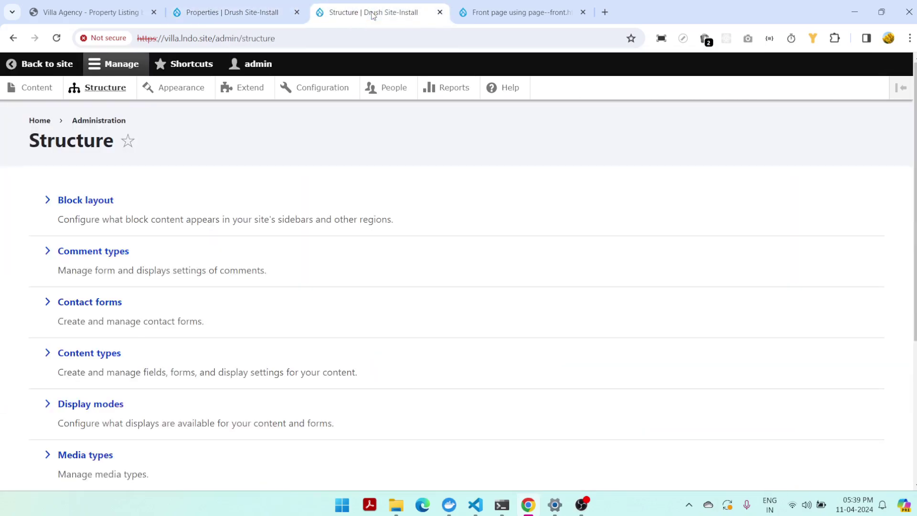
click(80, 200)
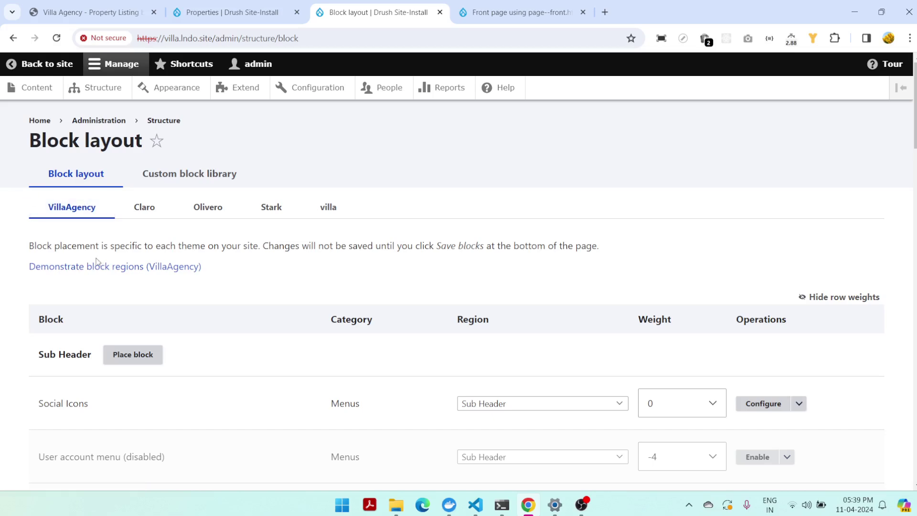
Restrict the Main Slider block in the Main Banner region to the <front> page and save the block
scroll(96, 262, down, 3)
scroll(167, 285, down, 5)
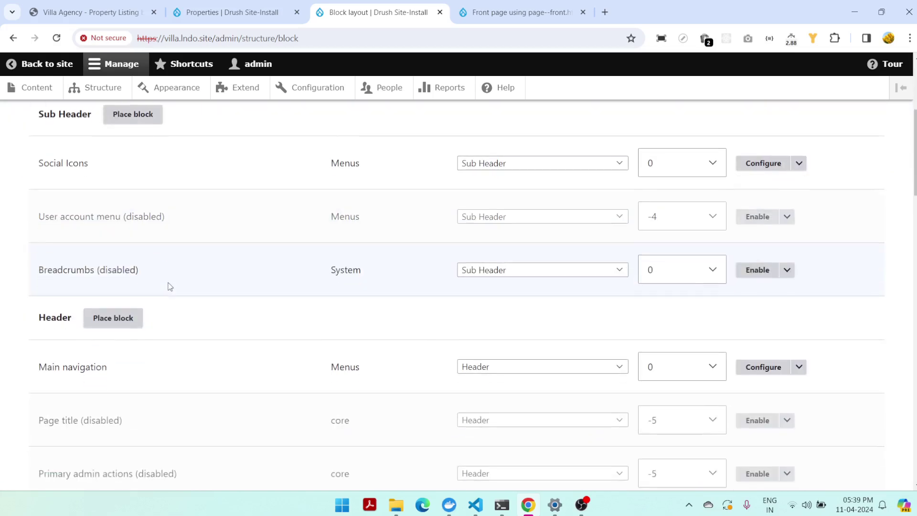
scroll(143, 244, down, 5)
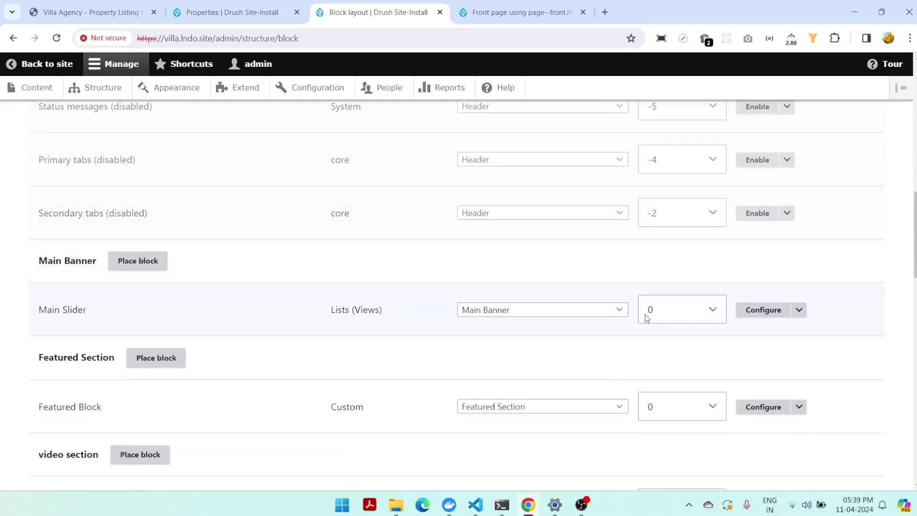
click(770, 309)
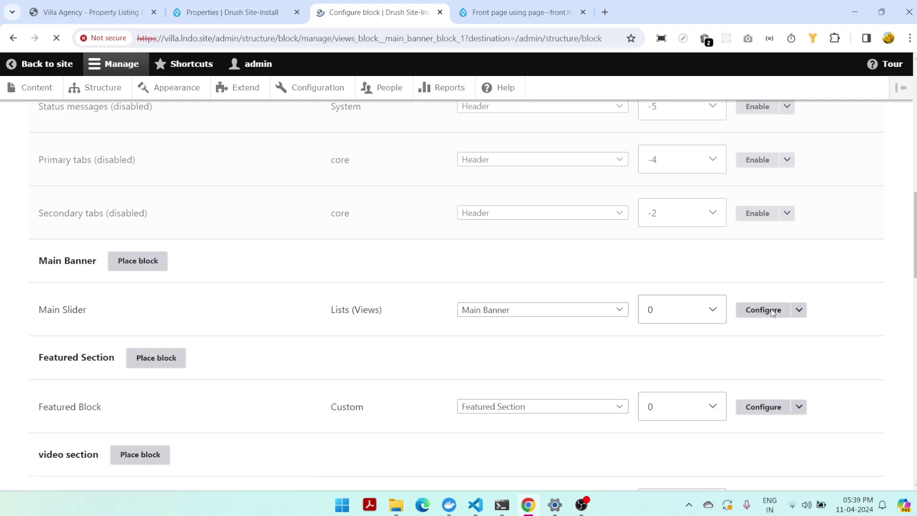
scroll(275, 345, down, 2)
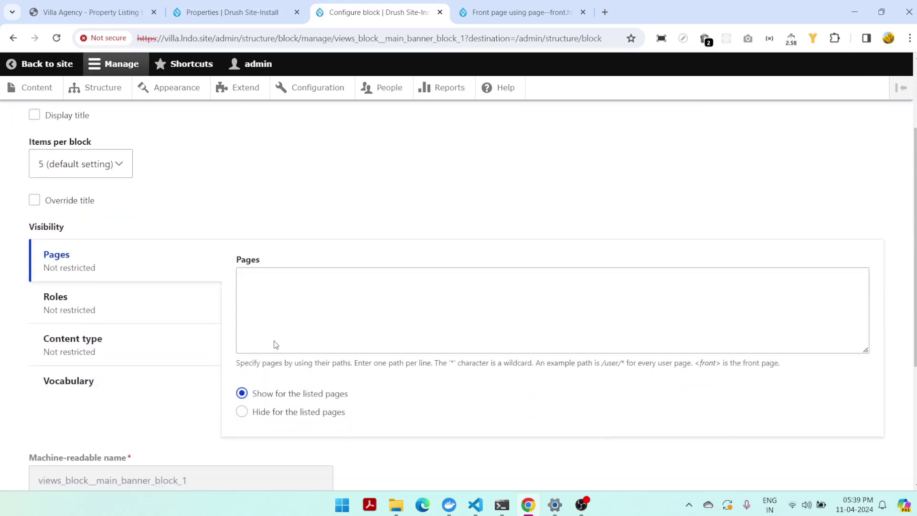
click(305, 293)
text(<>)
key(Left)
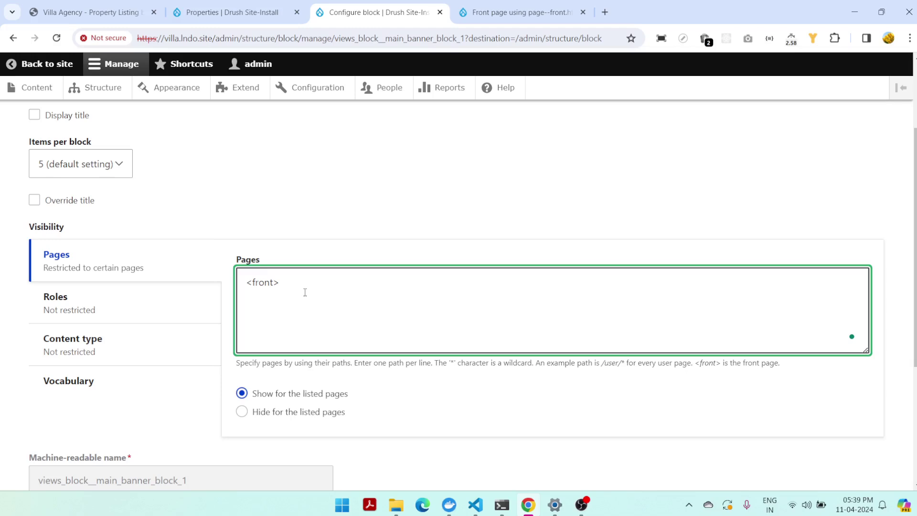
scroll(295, 287, down, 4)
click(67, 409)
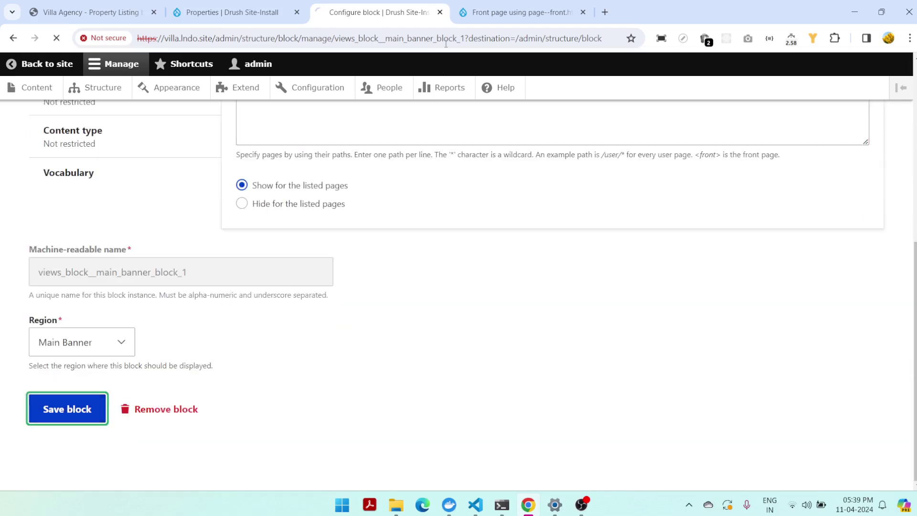
Go back to the Properties page and open the featured section's block configuration in a new browser tab
click(239, 12)
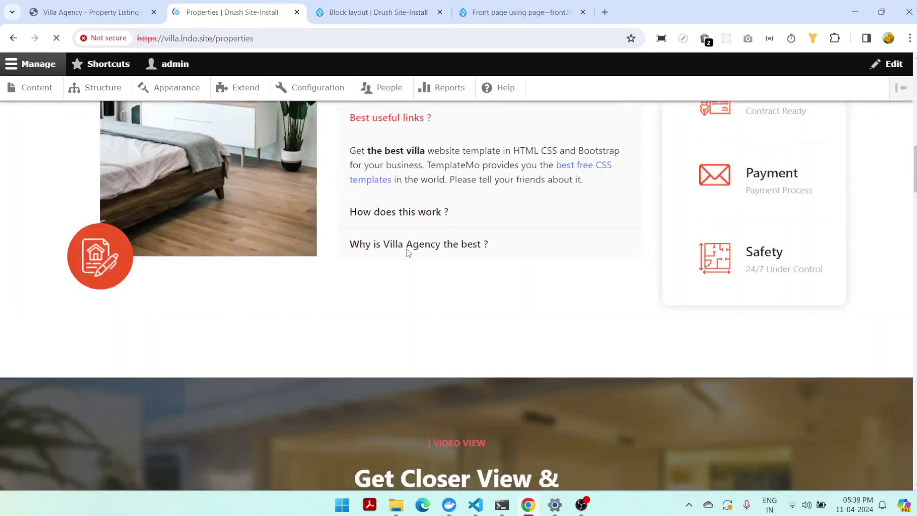
scroll(461, 248, up, 10)
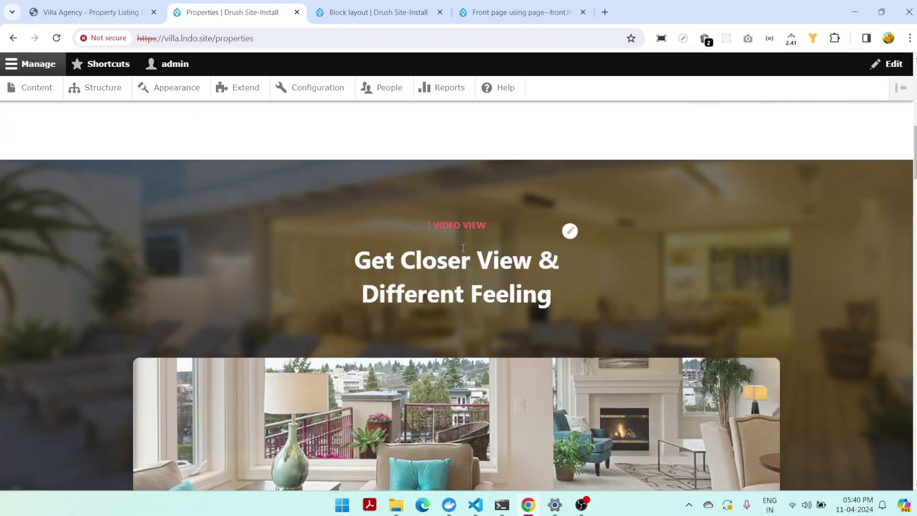
scroll(413, 255, down, 3)
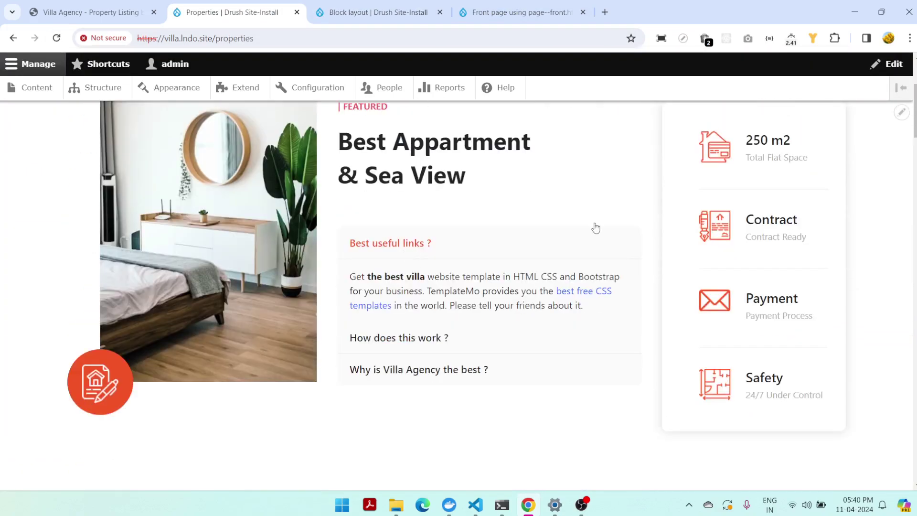
scroll(692, 217, up, 2)
click(901, 234)
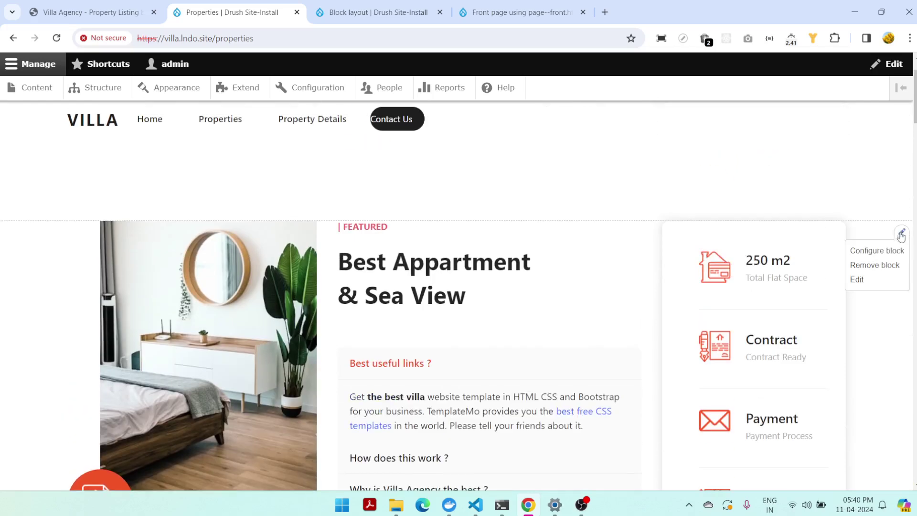
right_click(871, 252)
click(810, 262)
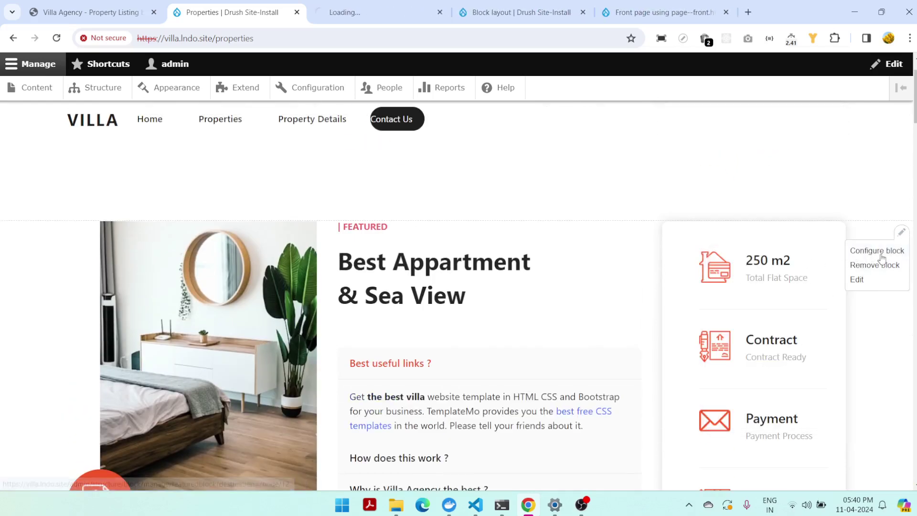
click(362, 11)
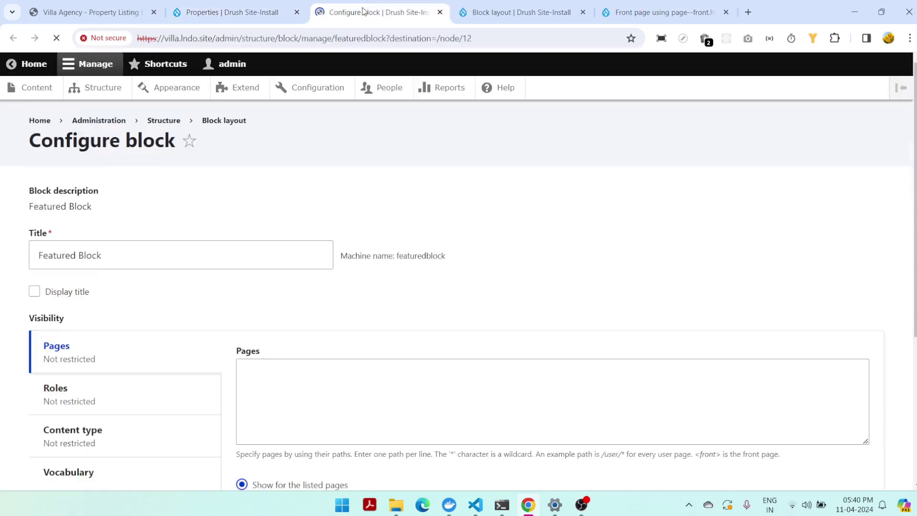
Limit the Featured Block's visibility to the <front> page and save it
scroll(372, 242, down, 1)
click(286, 327)
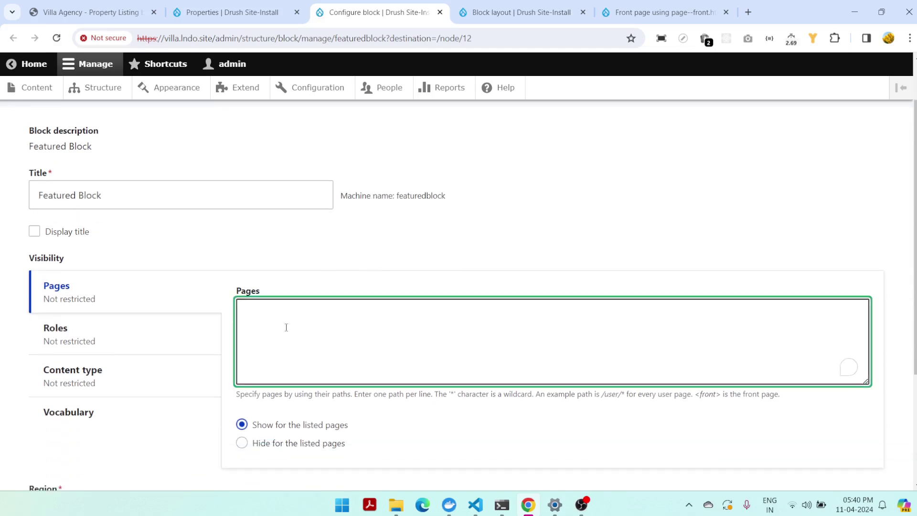
text(<>)
key(Left)
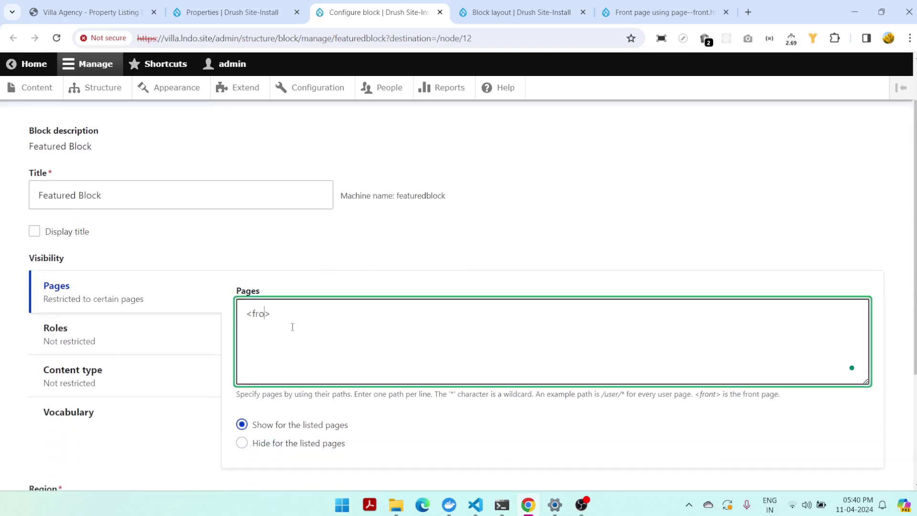
scroll(293, 327, down, 3)
click(47, 414)
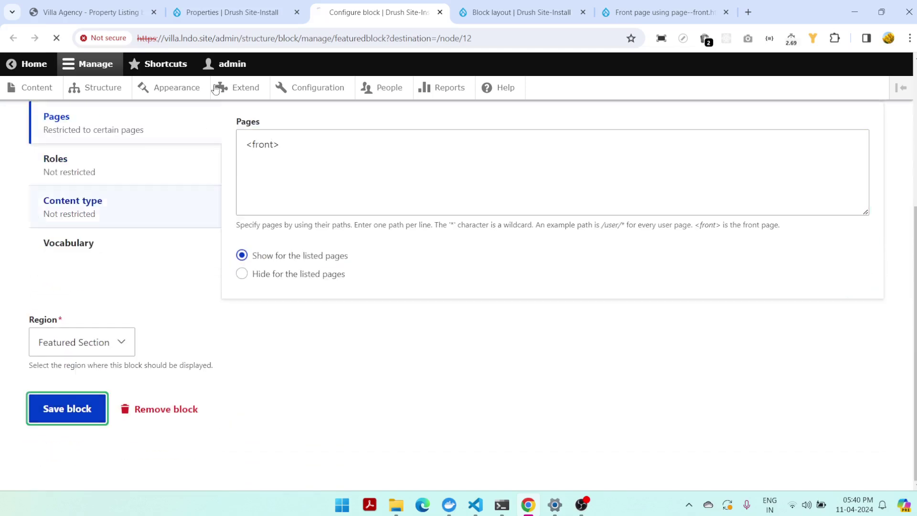
Reload the Properties page and examine which sections it still displays, from the video view down to the footer
click(219, 10)
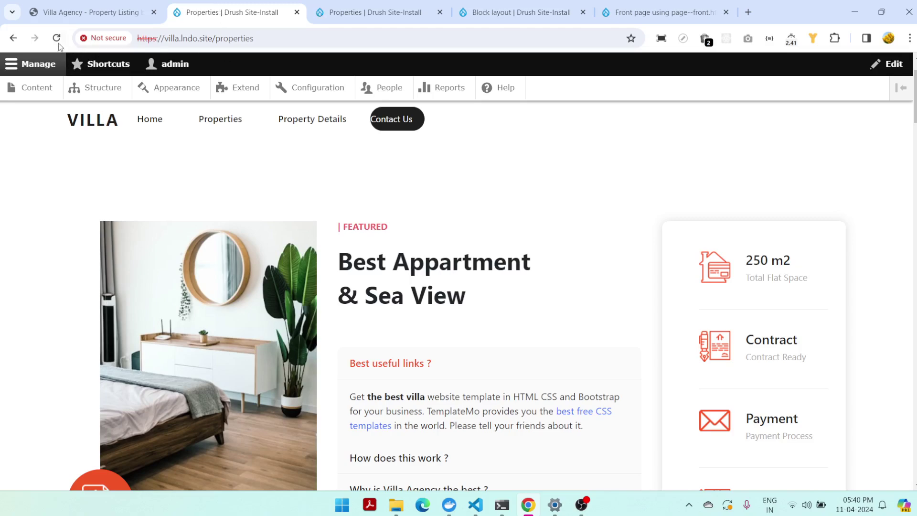
key(F5)
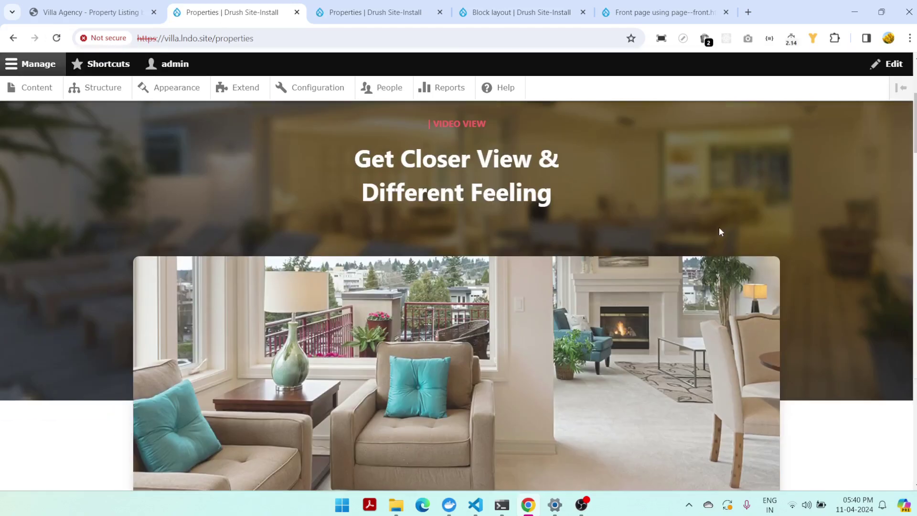
scroll(884, 221, down, 1)
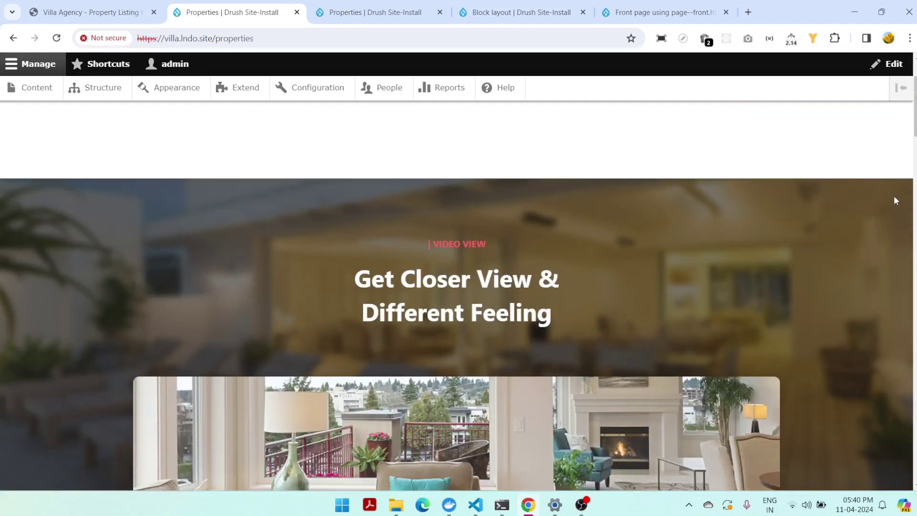
scroll(895, 200, down, 1)
scroll(849, 215, down, 3)
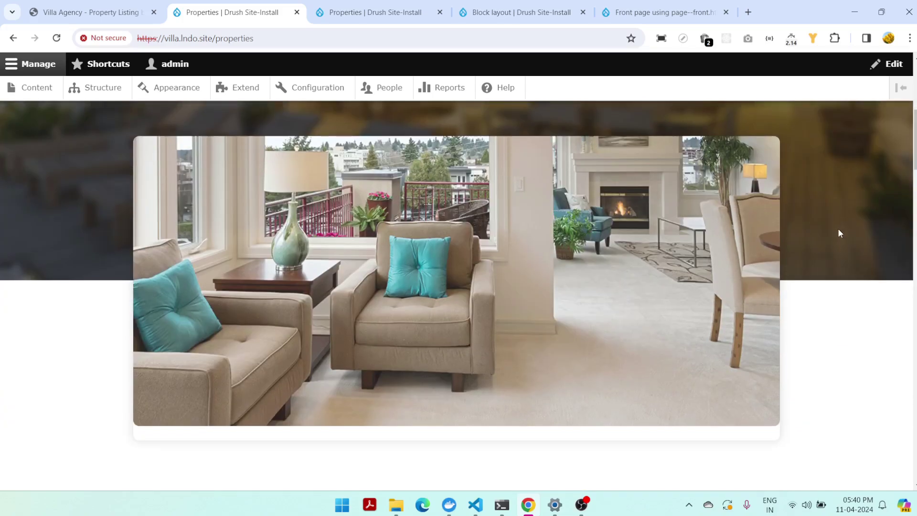
scroll(604, 276, up, 4)
scroll(604, 276, down, 15)
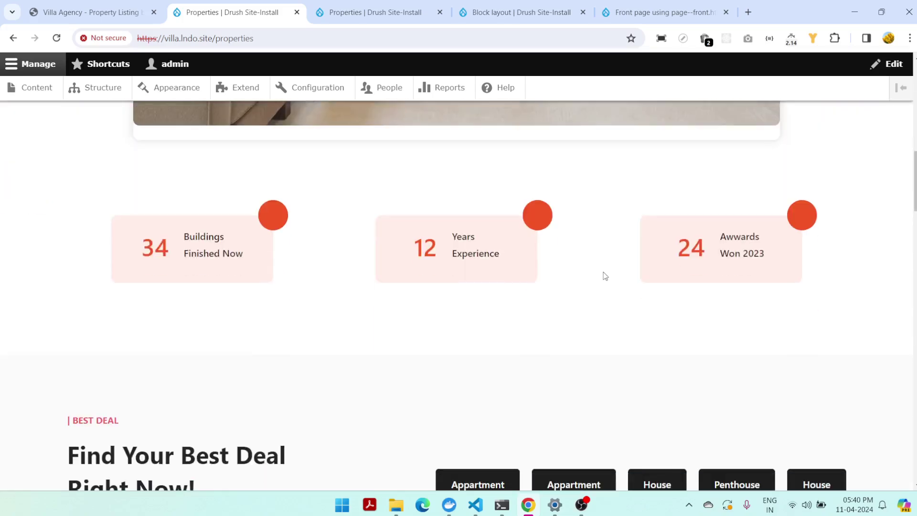
scroll(604, 276, down, 16)
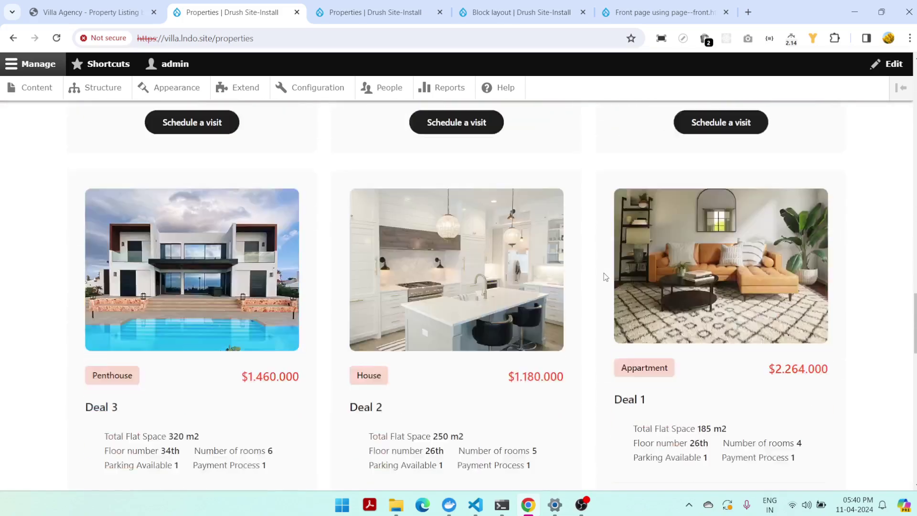
scroll(762, 216, up, 2)
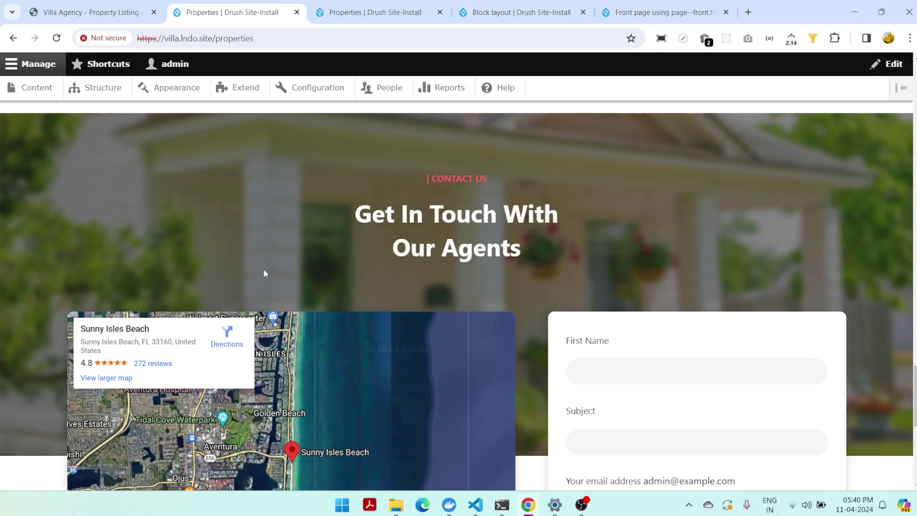
scroll(761, 246, down, 2)
scroll(875, 228, up, 3)
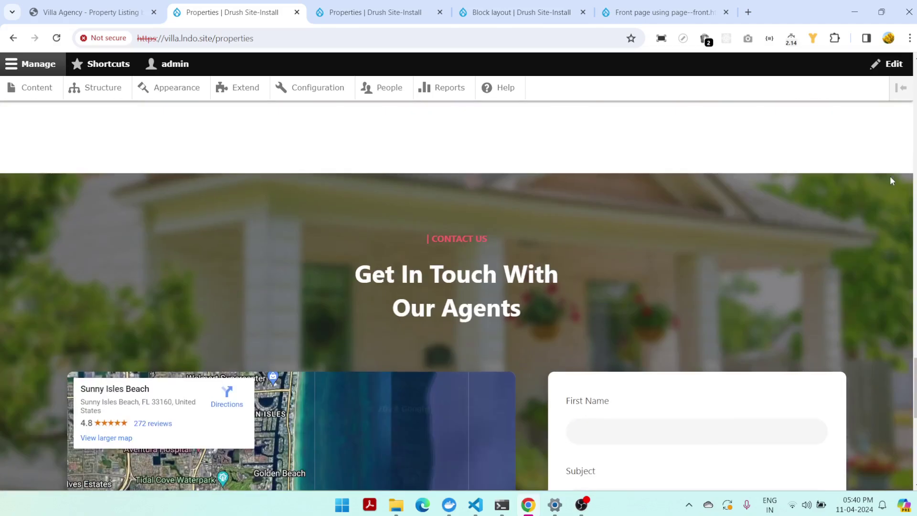
scroll(467, 285, down, 9)
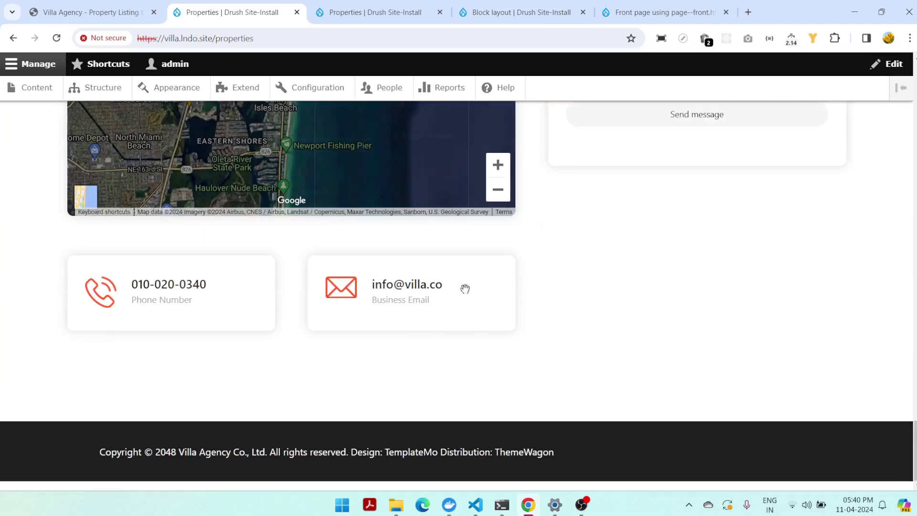
Copy the template name page--front.html.twig from the title of the Drupal forum post
click(636, 13)
scroll(377, 292, up, 5)
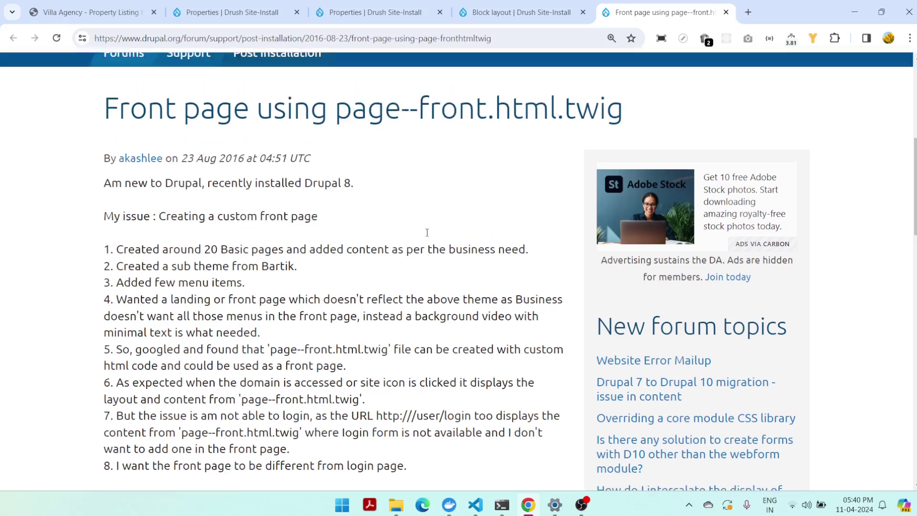
drag(337, 332, 619, 326)
right_click(491, 327)
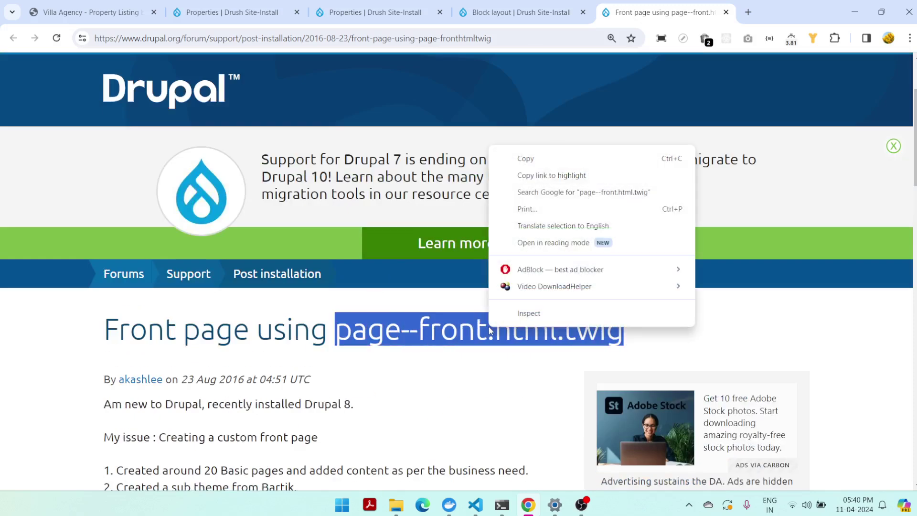
click(568, 157)
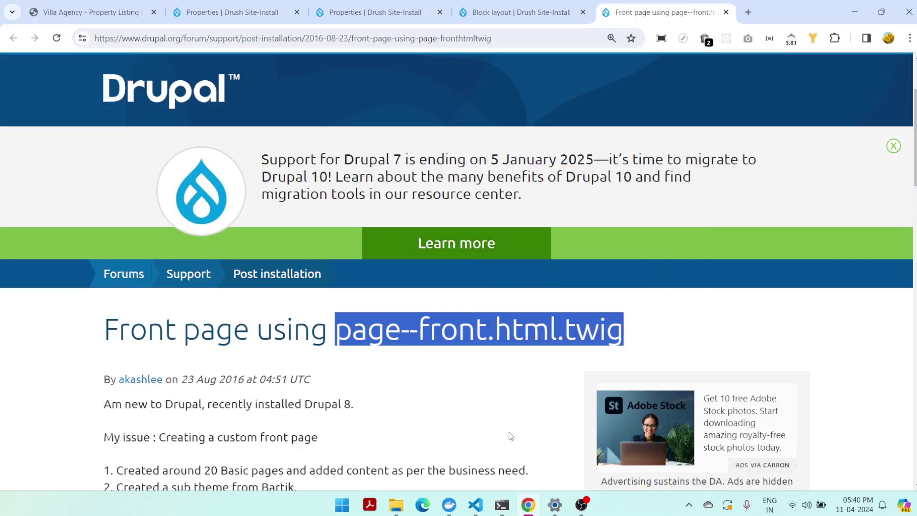
Switch to VS Code and duplicate page.html.twig inside the villaagency theme's templates/page folder
click(475, 502)
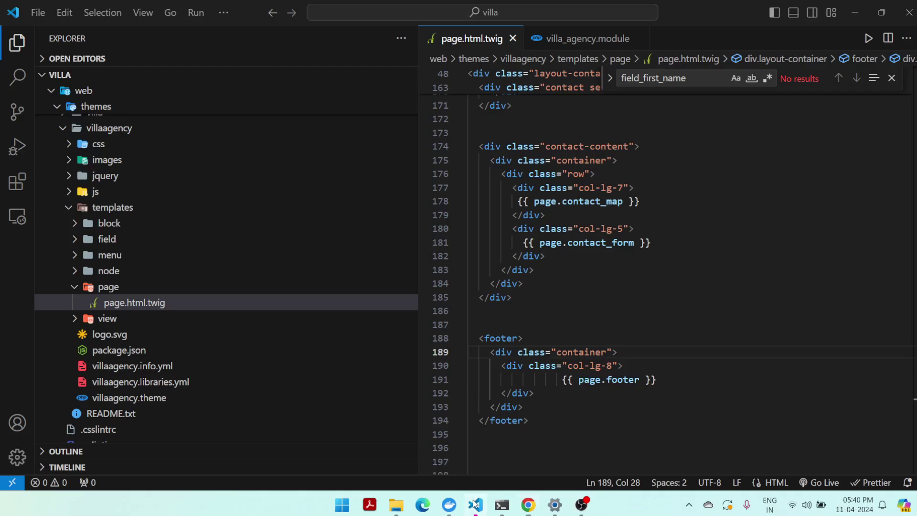
click(81, 287)
click(81, 287)
click(143, 303)
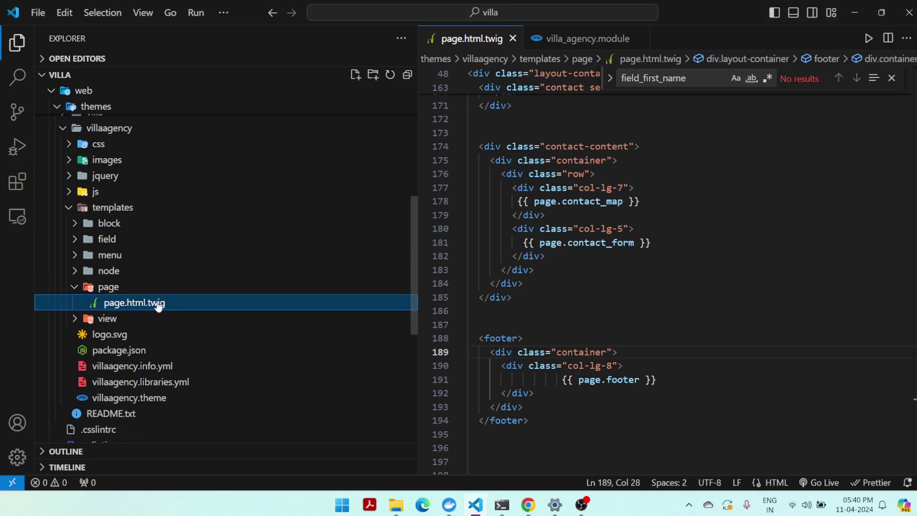
right_click(156, 302)
click(191, 387)
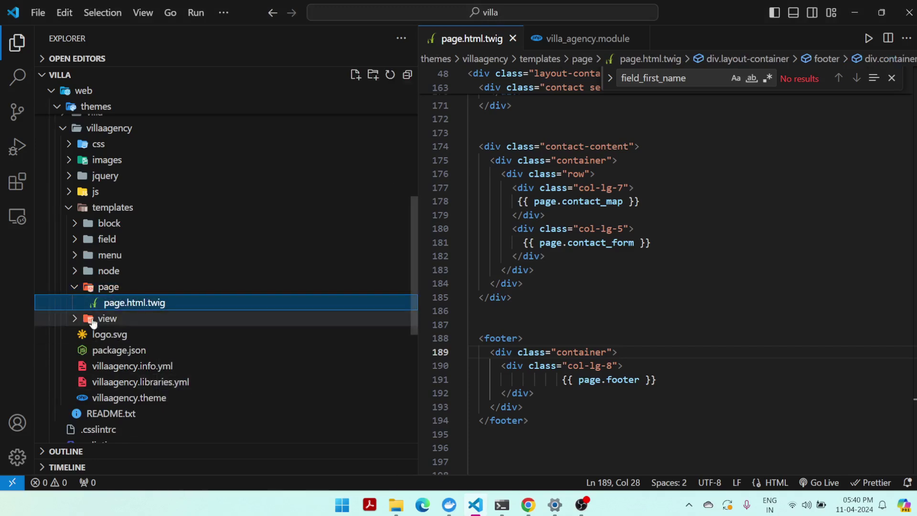
click(102, 287)
right_click(94, 288)
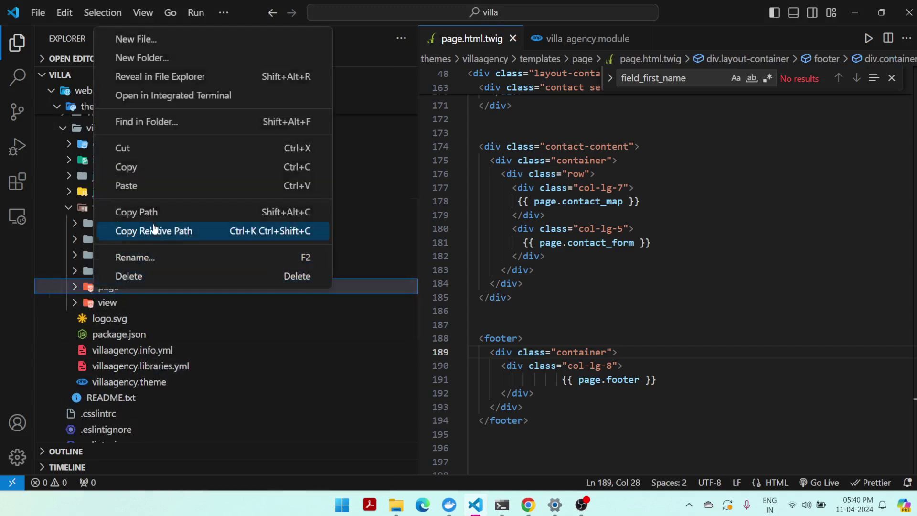
click(152, 187)
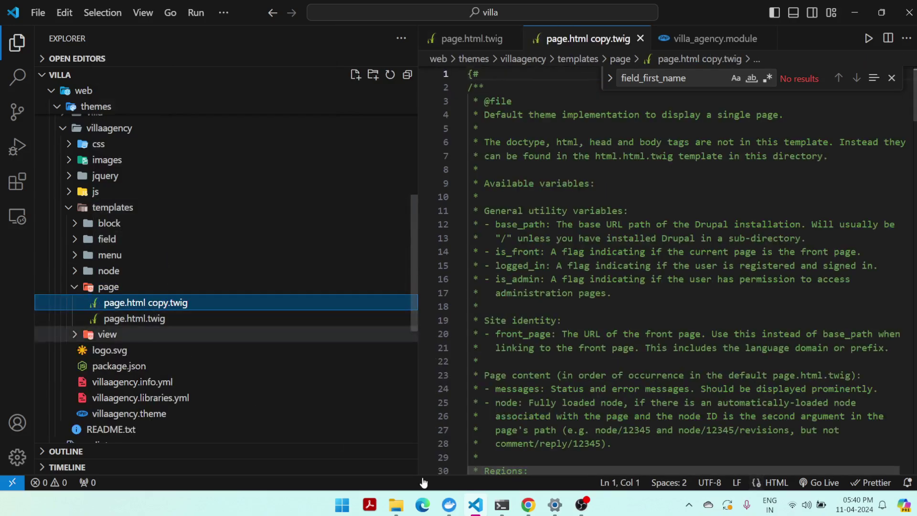
Copy the template name from the Drupal forum post's title again and rename the duplicated template as page--front.html.twig
click(529, 511)
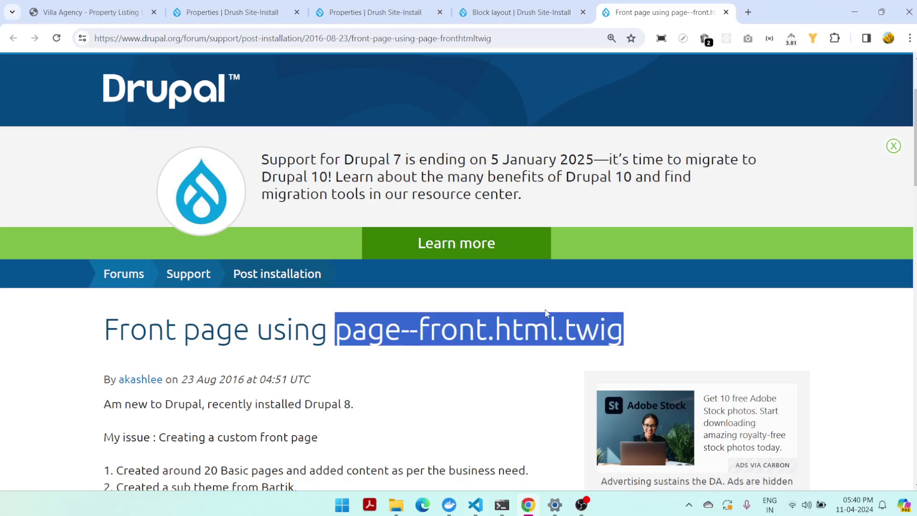
right_click(471, 328)
click(530, 162)
click(475, 509)
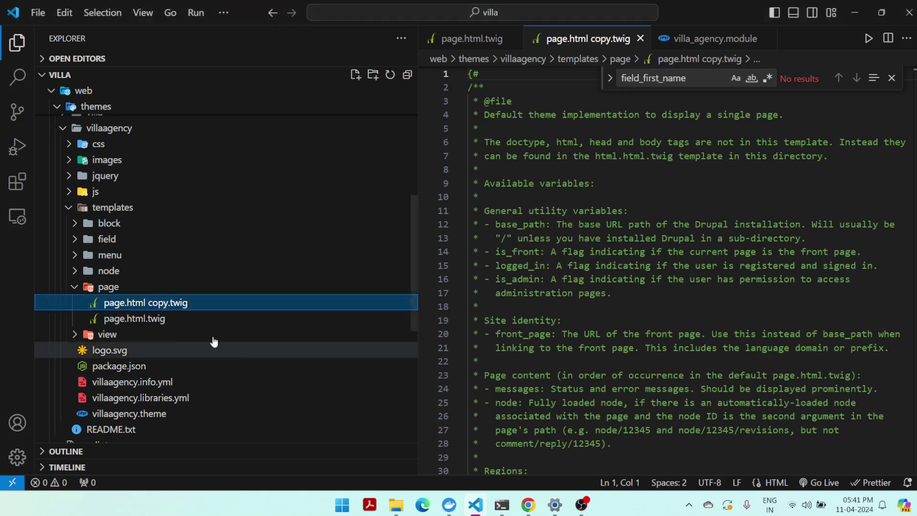
right_click(125, 301)
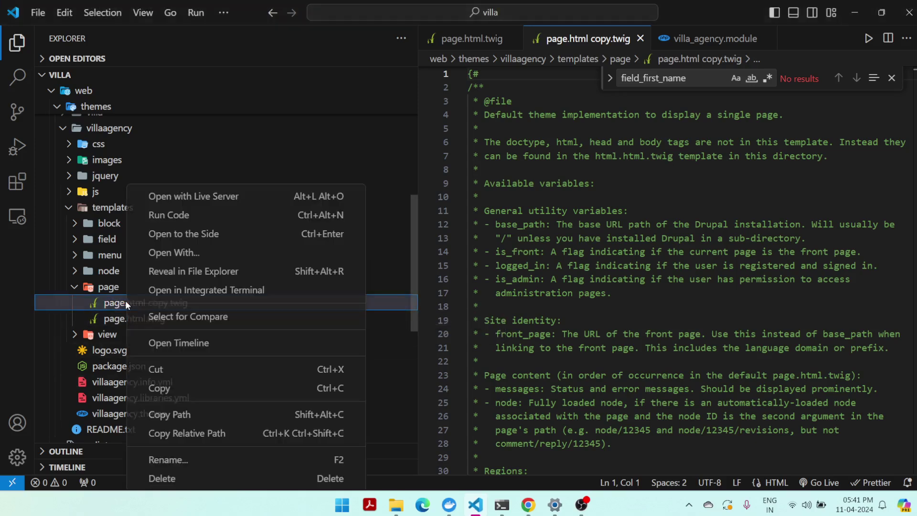
click(196, 459)
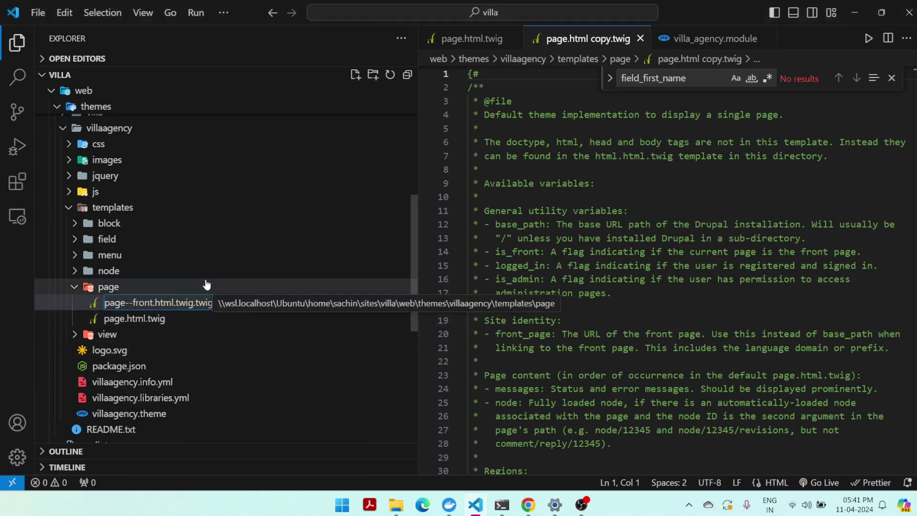
key(BackSpace)
key(BackSpace)
key(BackSpace)
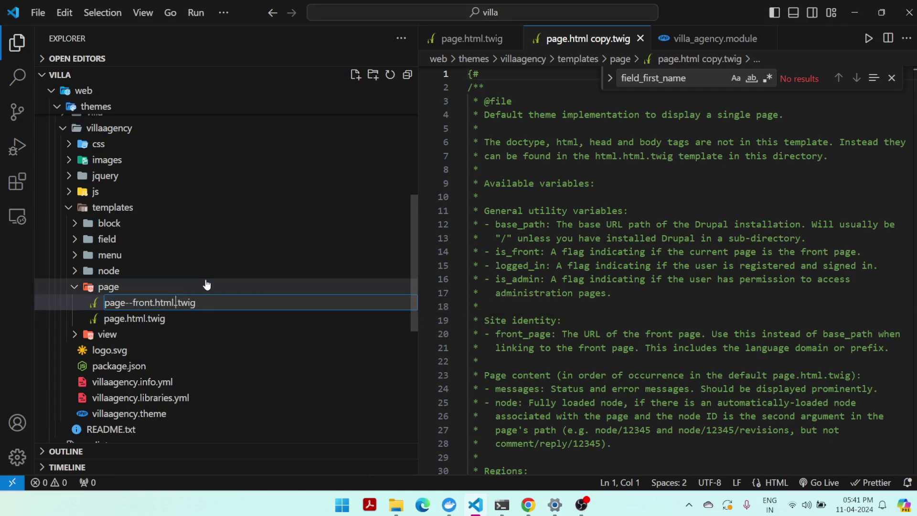
key(Return)
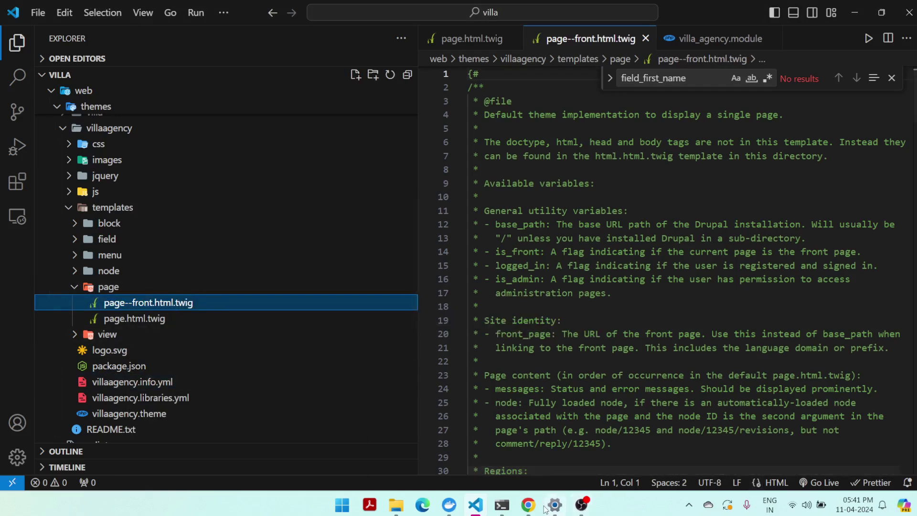
Switch to PowerShell and rebuild the Drupal cache with lando drush cr in place of the leftover contact_block command
click(501, 504)
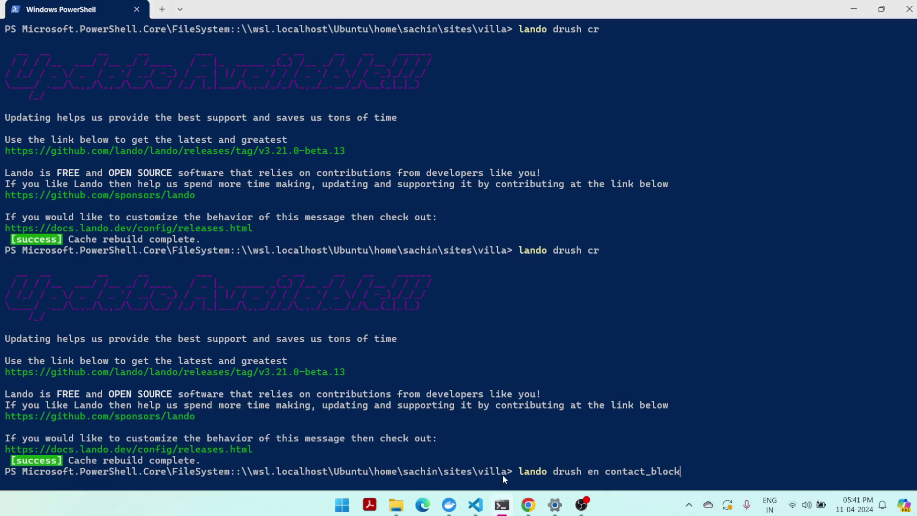
key(BackSpace)
key(BackSpace)
key(BackSpace)
key(BackSpace)
key(BackSpace)
key(BackSpace)
key(BackSpace)
key(BackSpace)
key(BackSpace)
key(BackSpace)
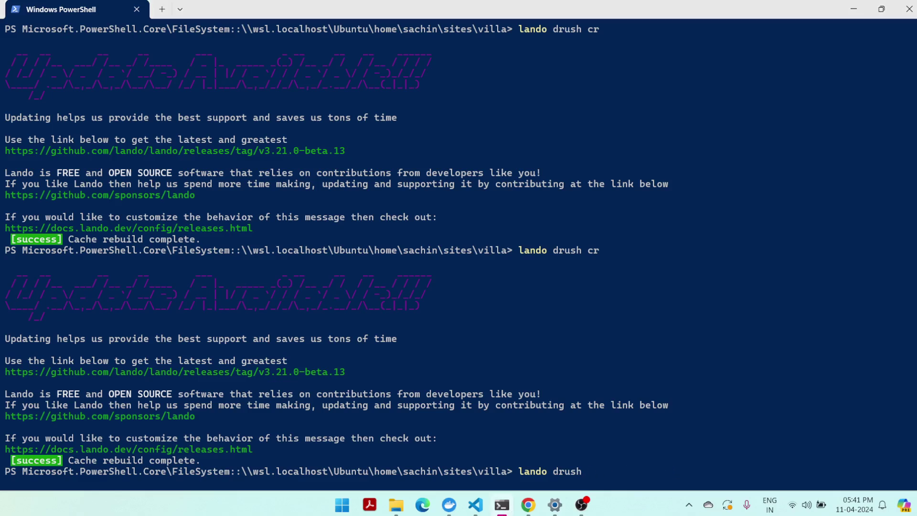
key(Return)
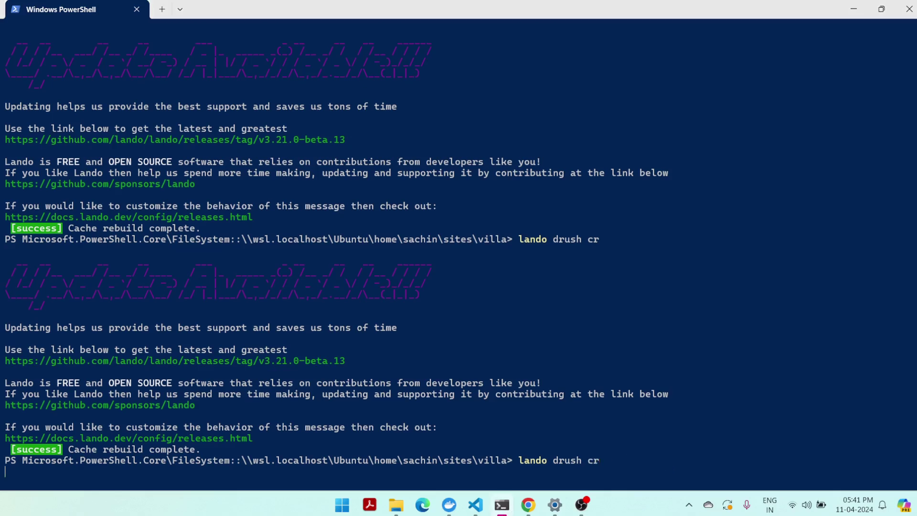
Switch to Chrome and reload the Drupal site's /properties page to check its sections down to the footer
click(533, 511)
click(281, 14)
click(378, 13)
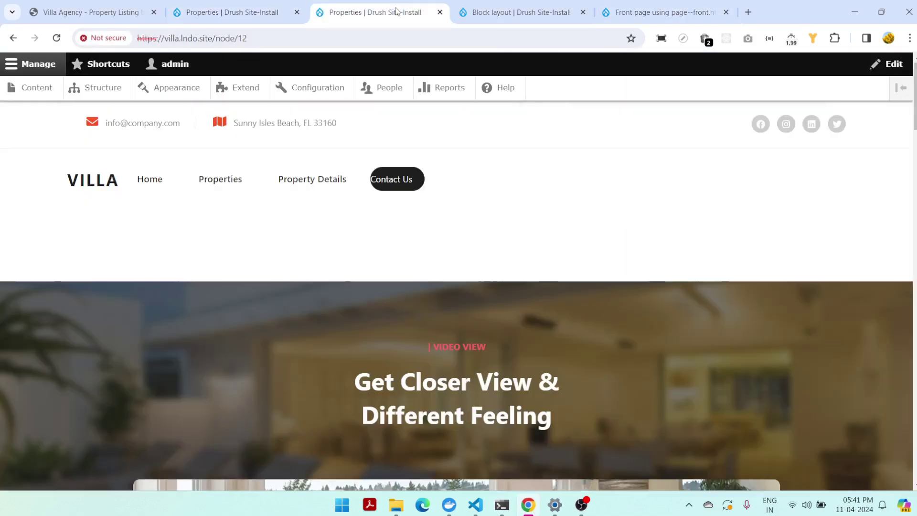
click(223, 13)
click(55, 39)
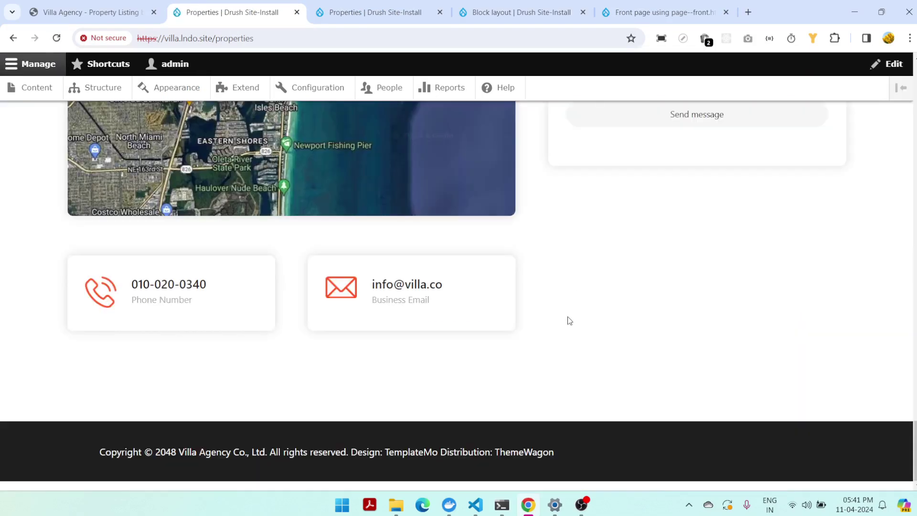
Examine the static template's properties page for the sections it contains between the banner and the footer
click(90, 12)
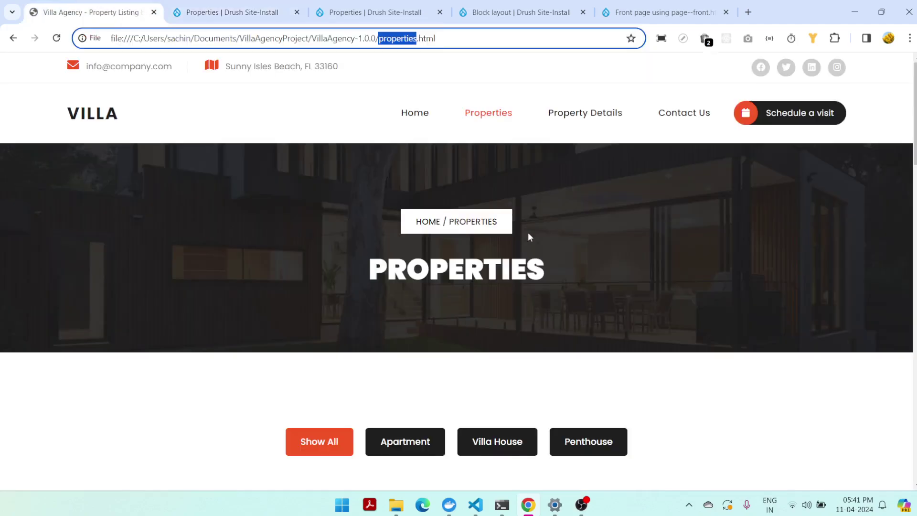
scroll(528, 234, down, 15)
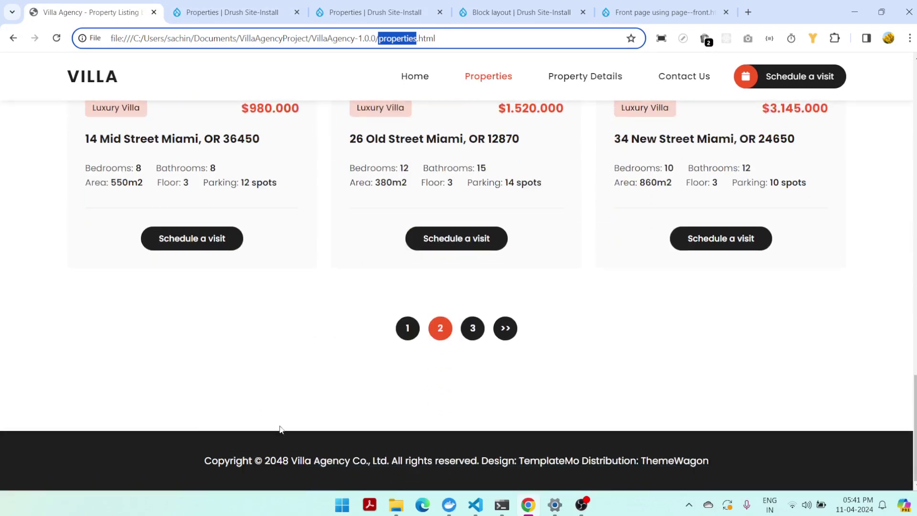
scroll(580, 382, up, 6)
scroll(575, 339, down, 6)
scroll(587, 353, up, 9)
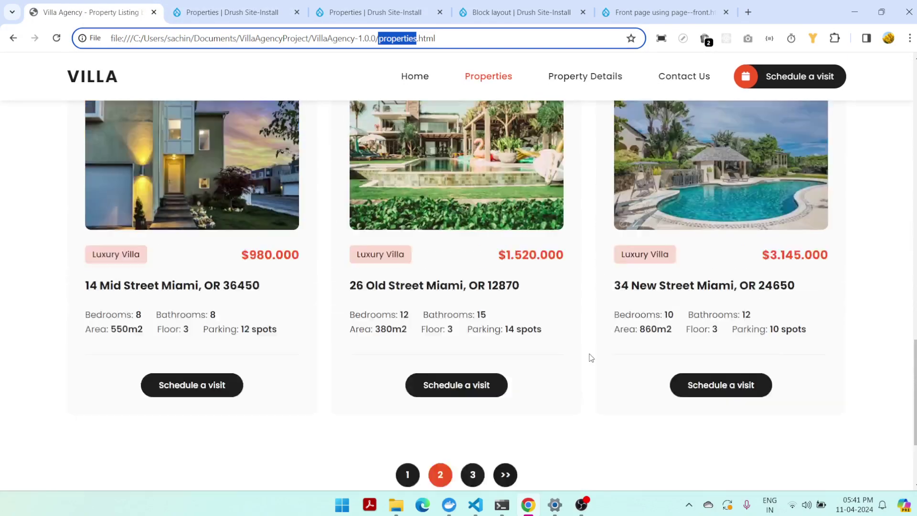
scroll(590, 350, up, 12)
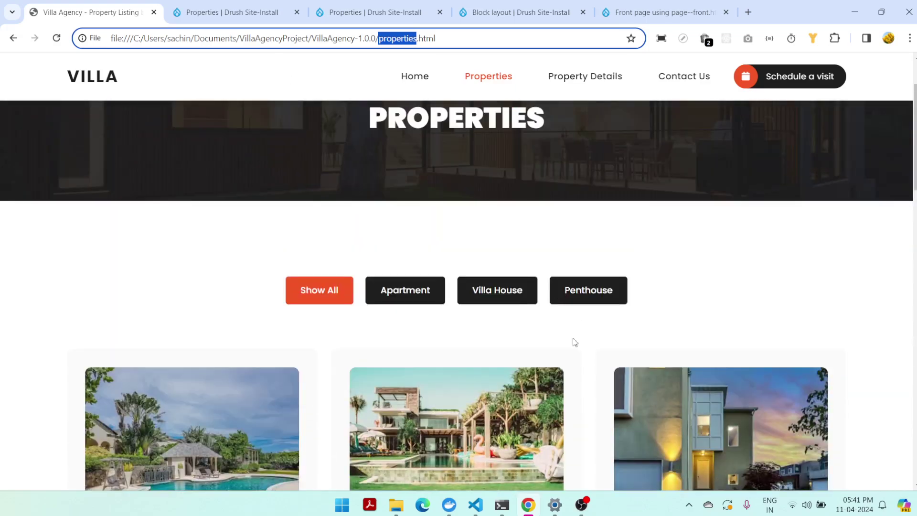
Switch to VS Code and delete the contact-content div holding the contact map and contact form from page.html.twig
click(475, 505)
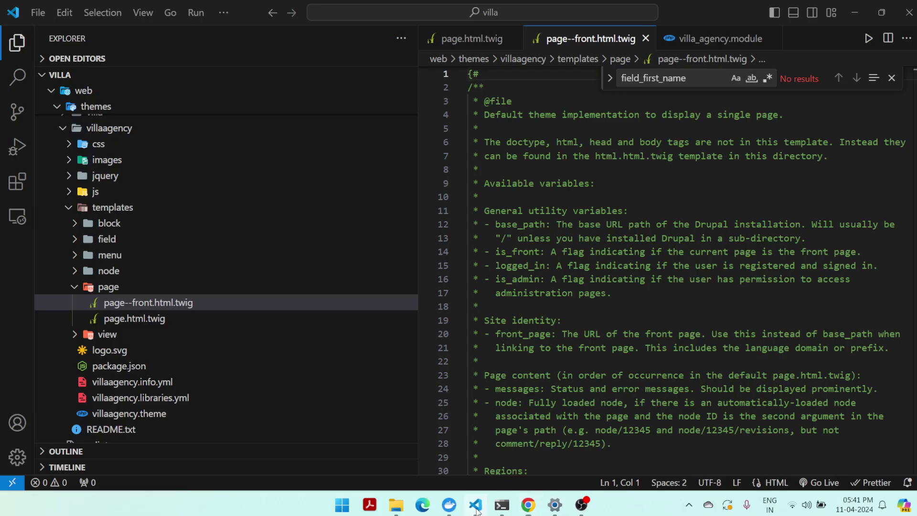
click(168, 324)
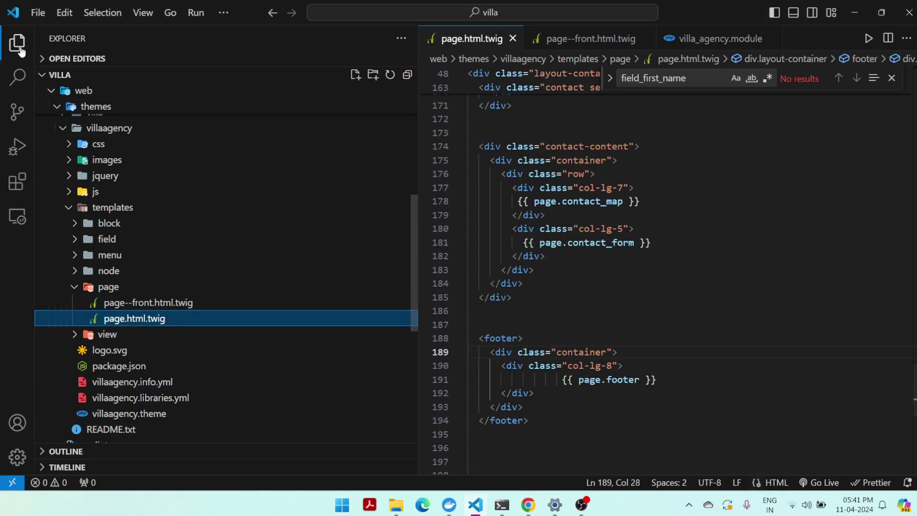
key(ctrl+b)
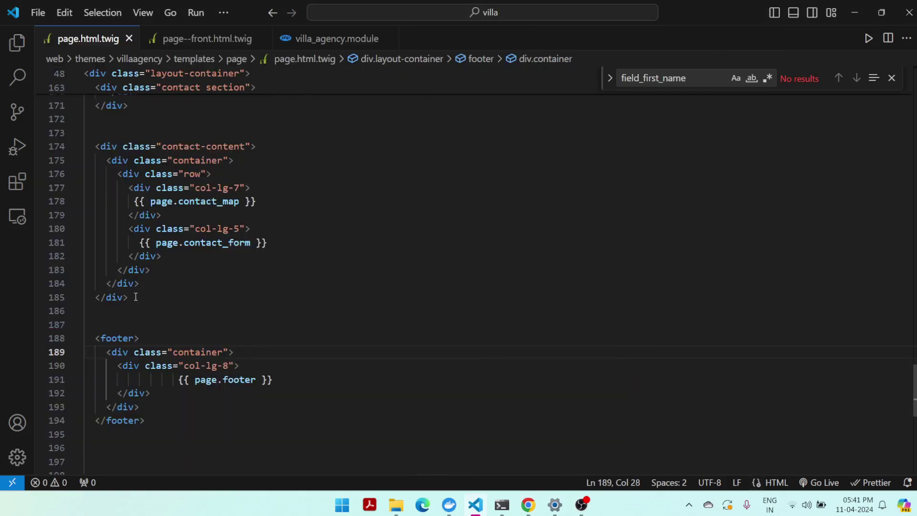
drag(136, 297, 45, 140)
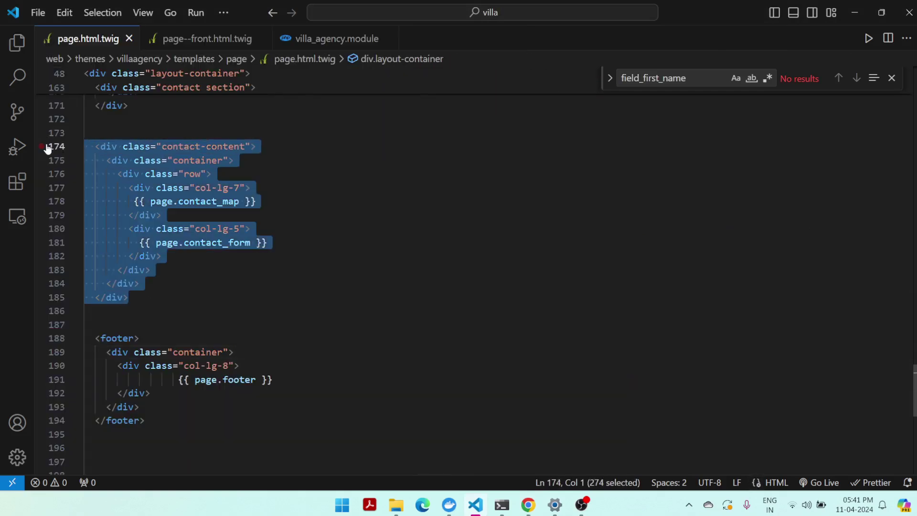
key(BackSpace)
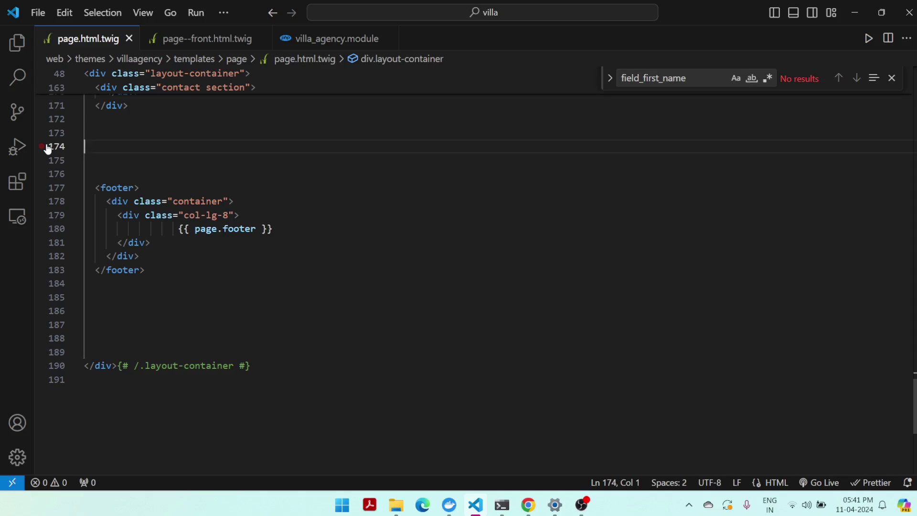
Check page--front.html.twig, return to page.html.twig and delete its "contact section" div with page.contact_section
click(17, 42)
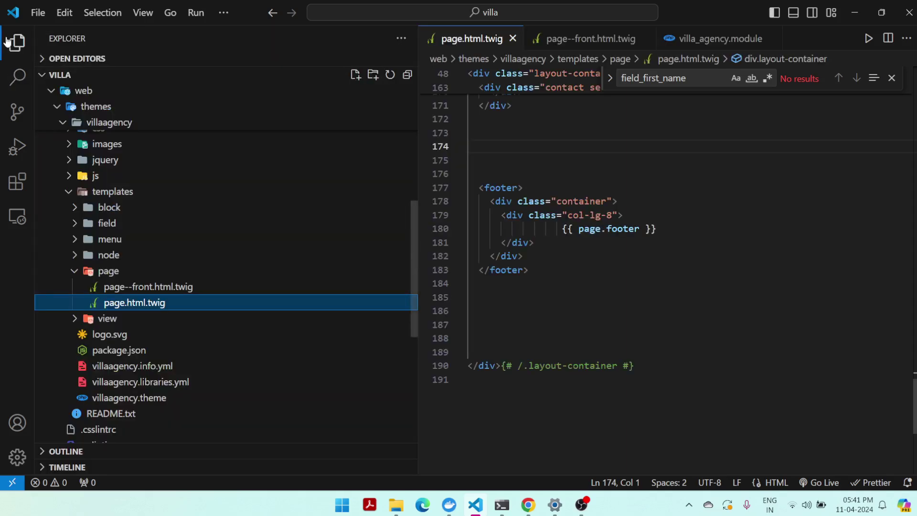
click(153, 287)
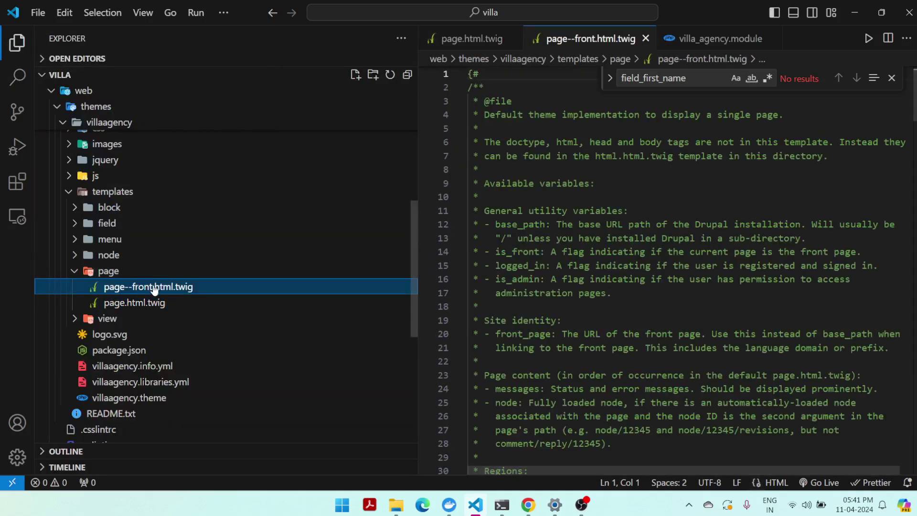
click(92, 303)
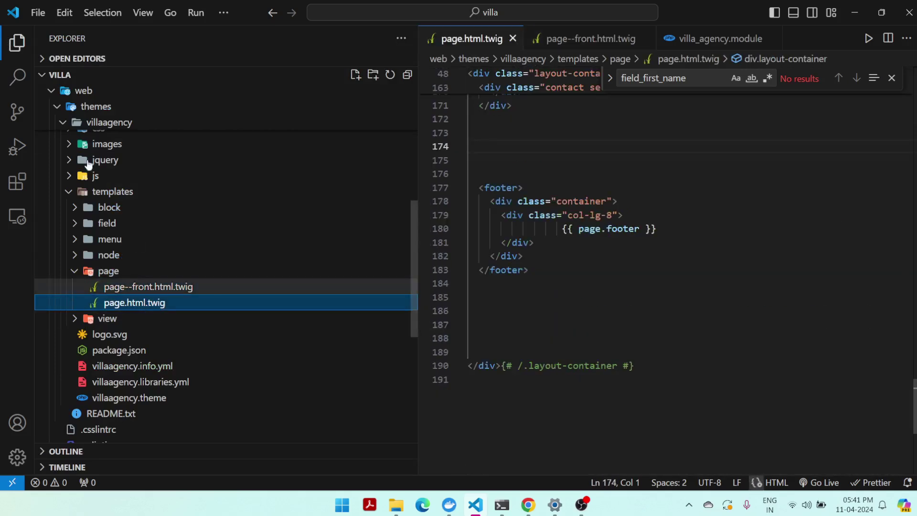
click(17, 42)
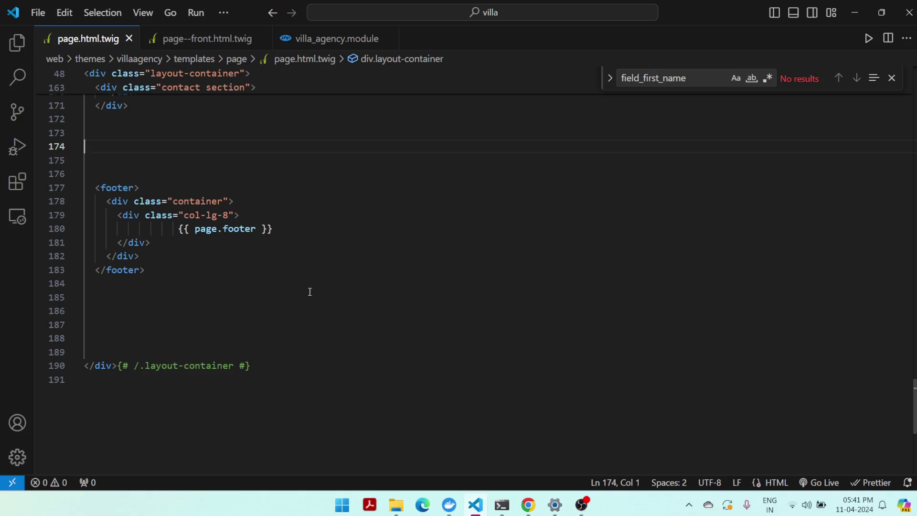
scroll(309, 291, up, 6)
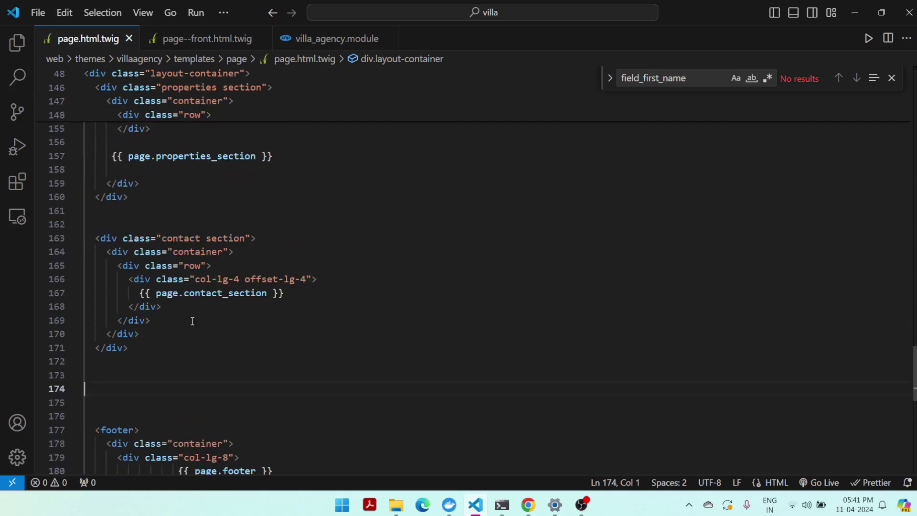
drag(143, 356, 47, 219)
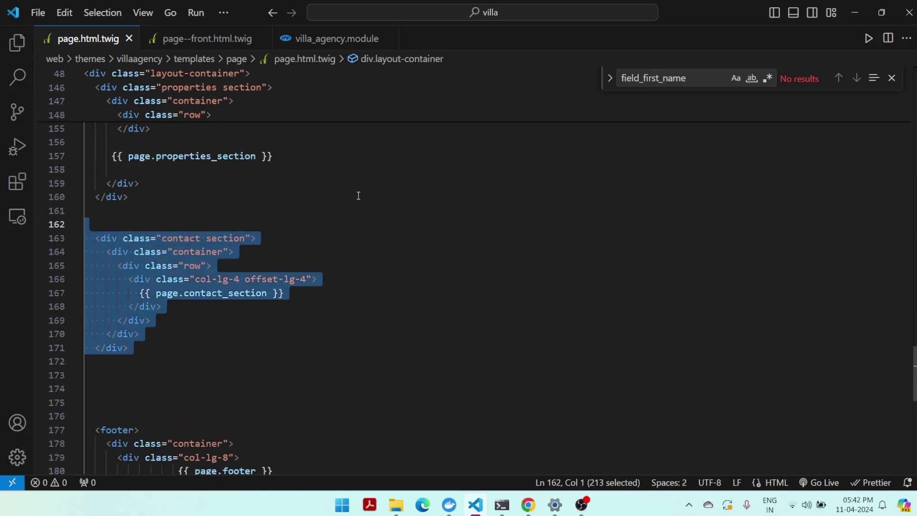
key(Delete)
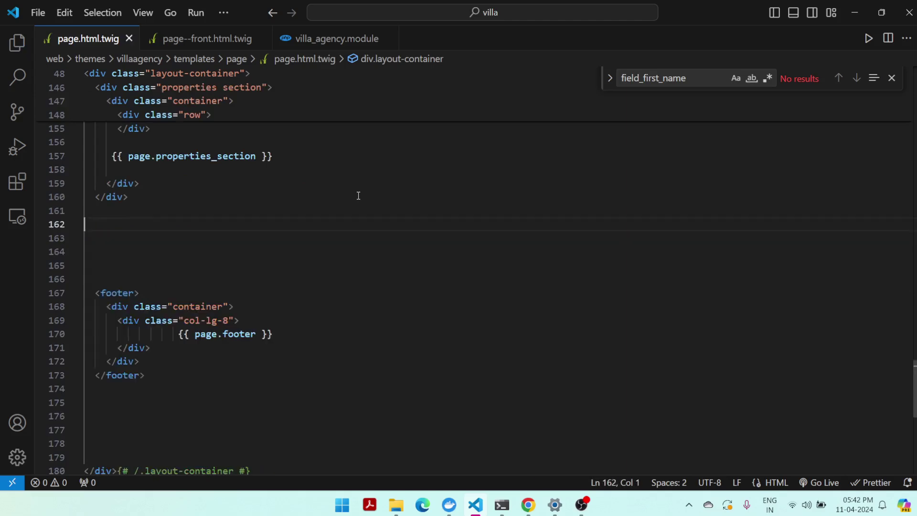
Review the remaining sections in page.html.twig against the static properties page in Chrome, and open the static template's Home page
scroll(358, 195, up, 9)
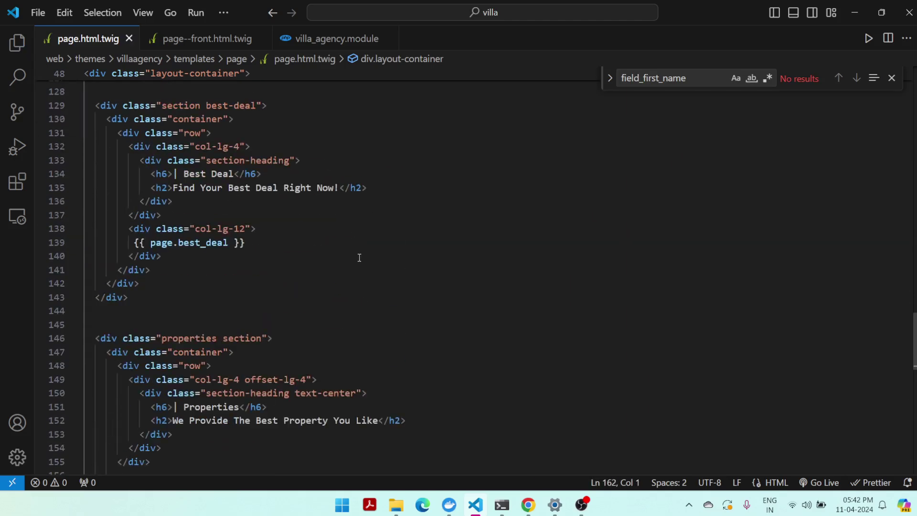
click(529, 506)
scroll(507, 291, down, 10)
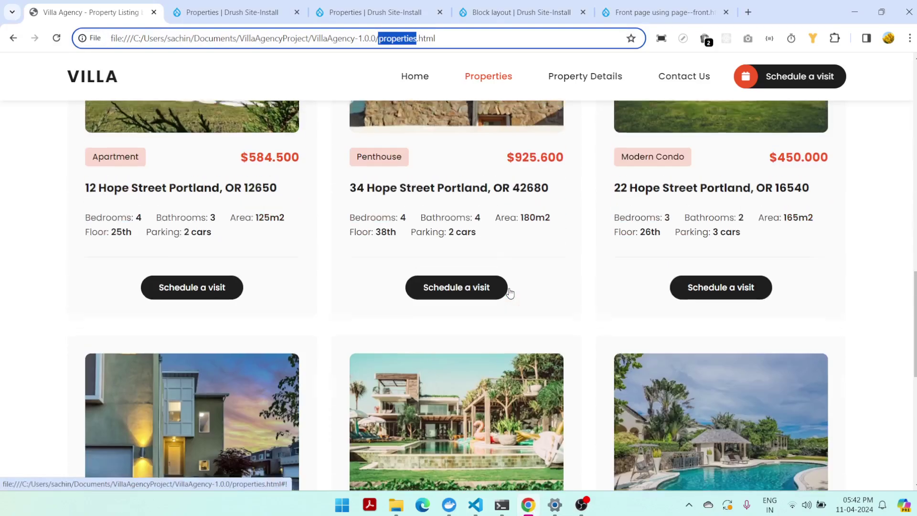
scroll(509, 292, up, 10)
click(412, 115)
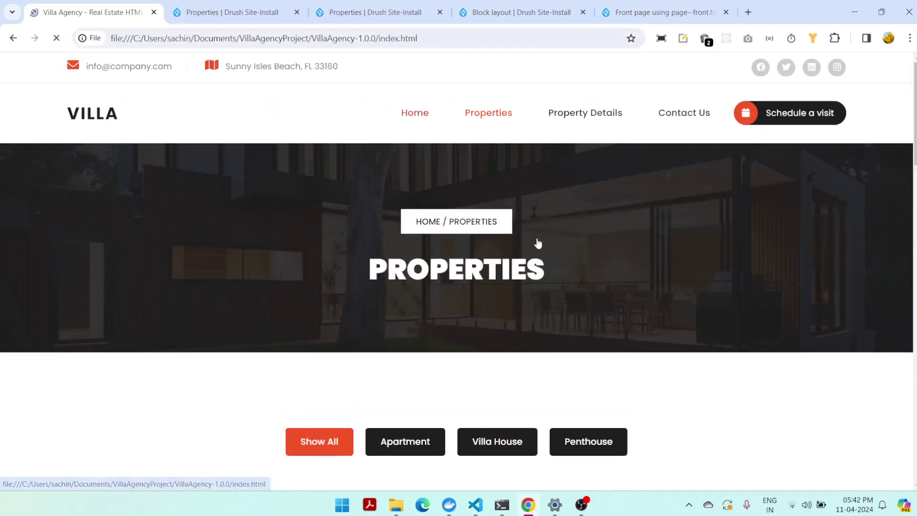
Look through the static Home page's sections, and cut the "section best-deal" div with page.best_deal from page.html.twig in VS Code
scroll(586, 265, down, 15)
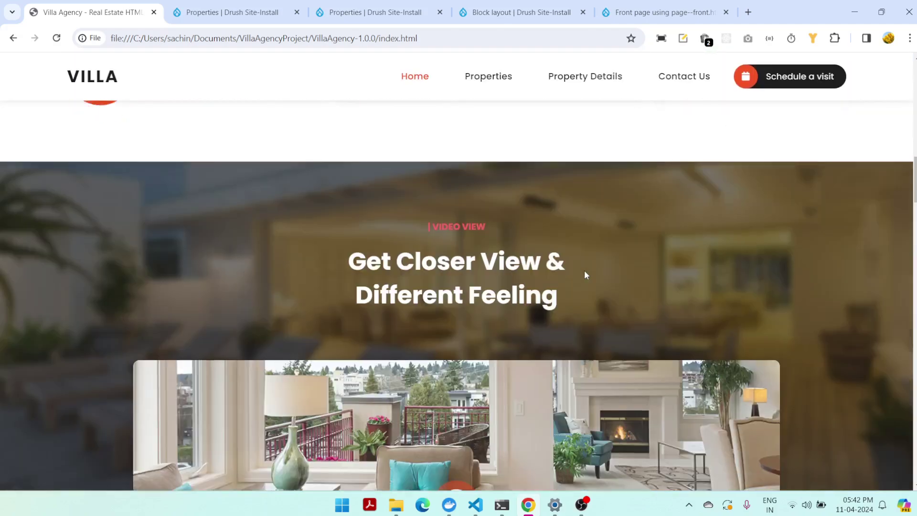
scroll(585, 275, down, 20)
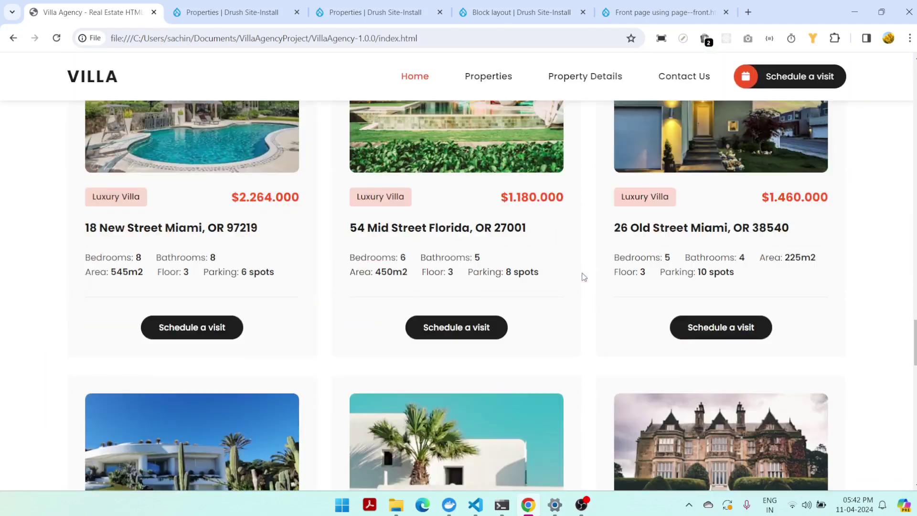
scroll(583, 277, up, 10)
scroll(583, 277, down, 10)
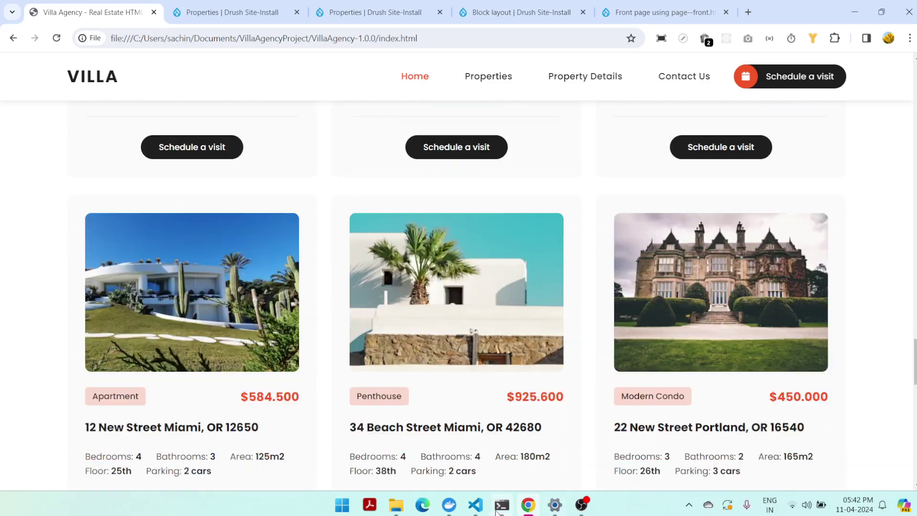
click(475, 505)
drag(152, 291, 52, 102)
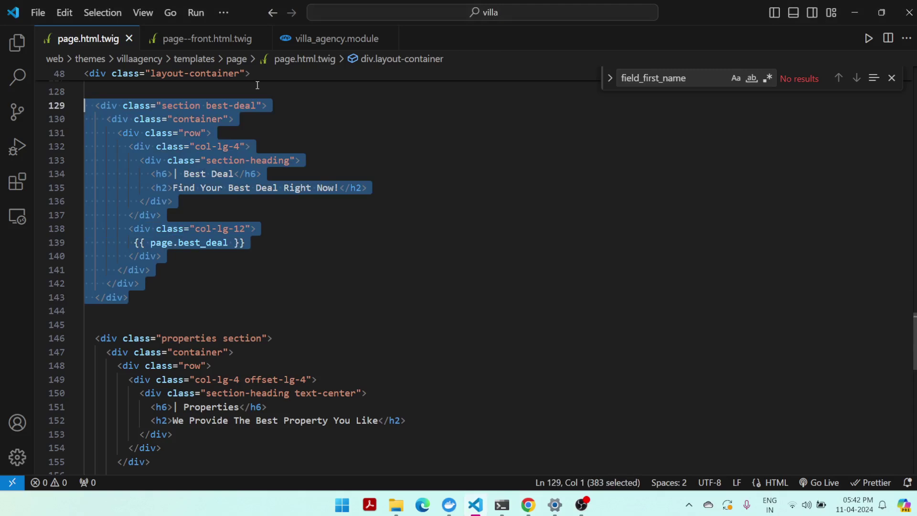
key(ctrl+x)
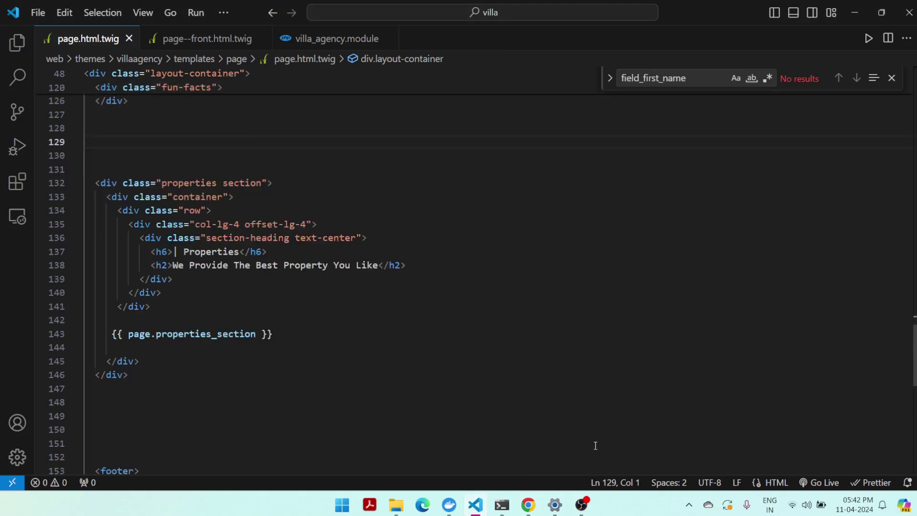
Reload the Drupal site's Properties page in Chrome and examine which home-page sections it still displays between the header and footer
mouse_move(578, 513)
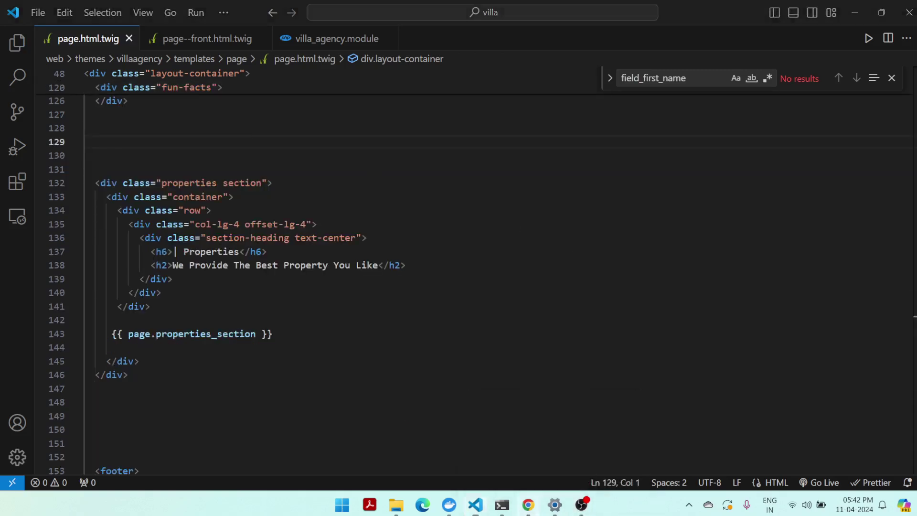
click(528, 504)
click(346, 13)
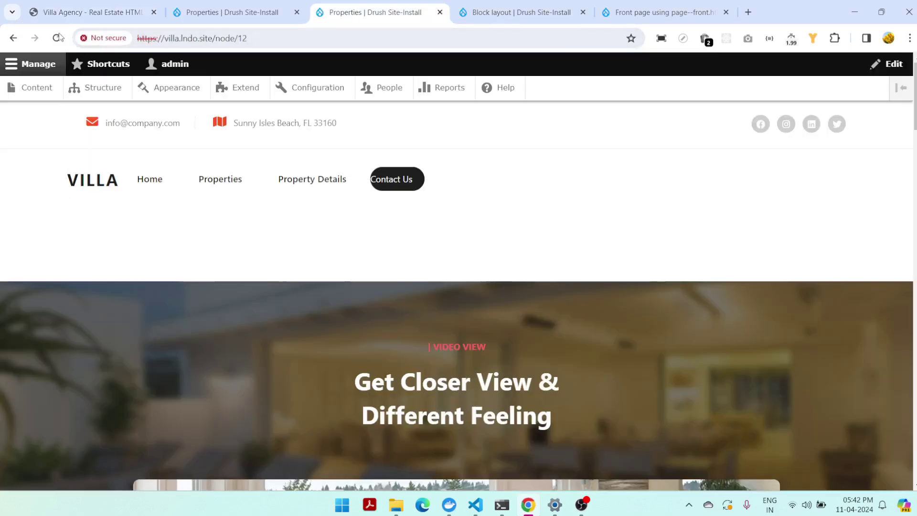
click(259, 16)
click(54, 40)
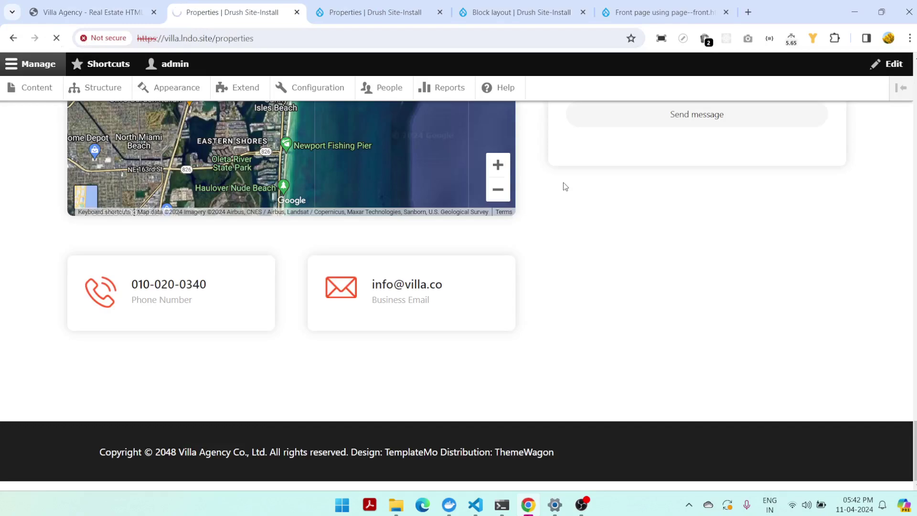
scroll(609, 307, up, 15)
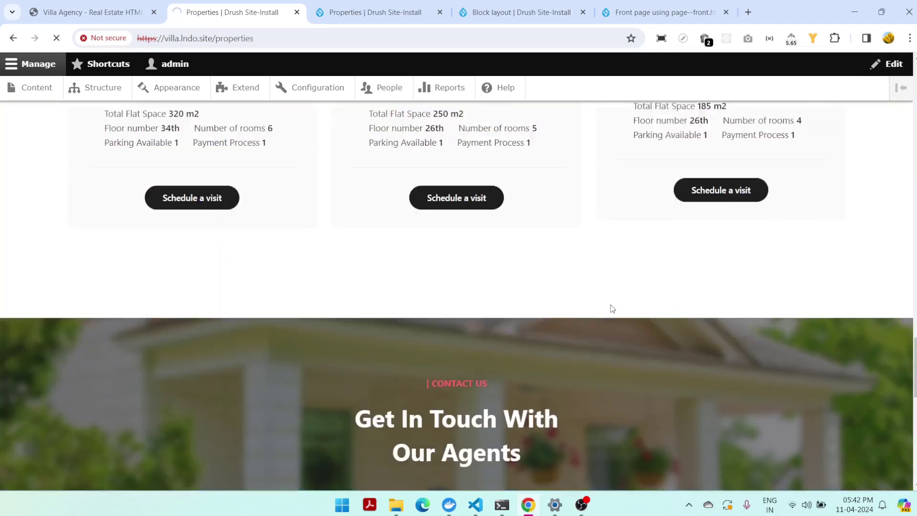
scroll(611, 307, up, 6)
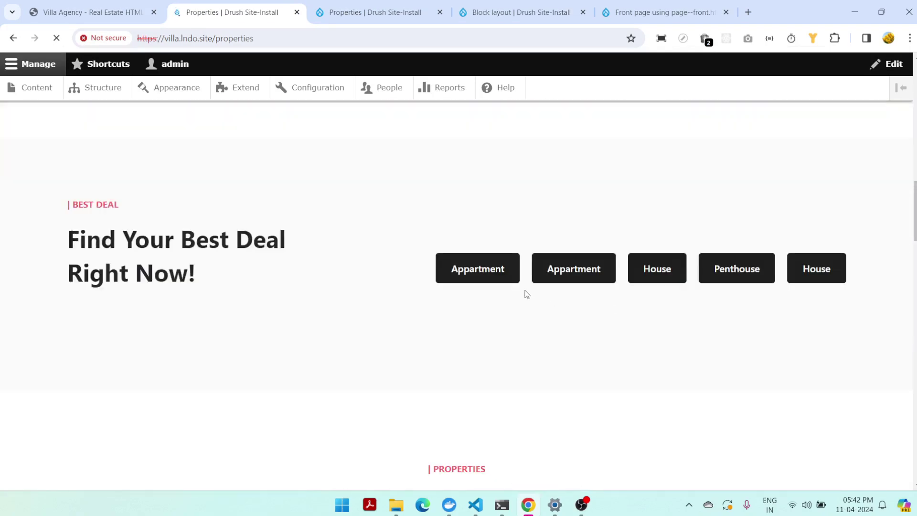
scroll(525, 309, up, 10)
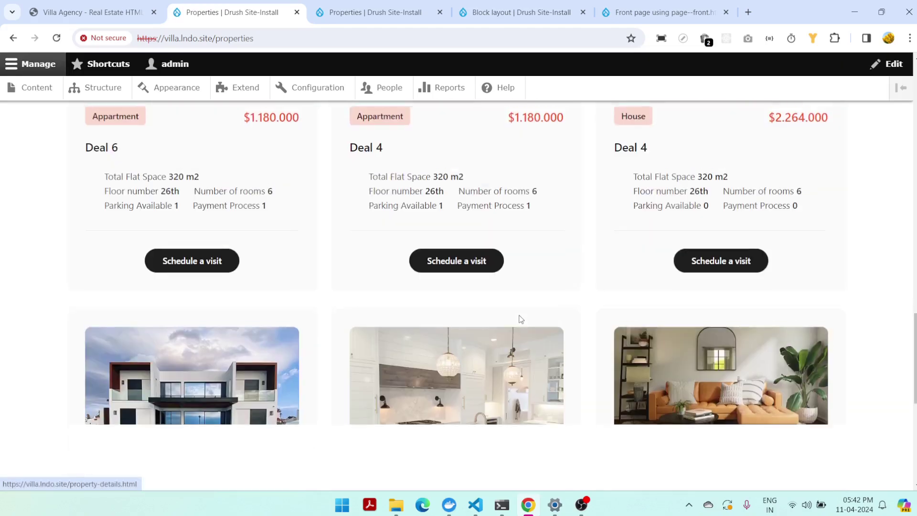
scroll(518, 315, up, 10)
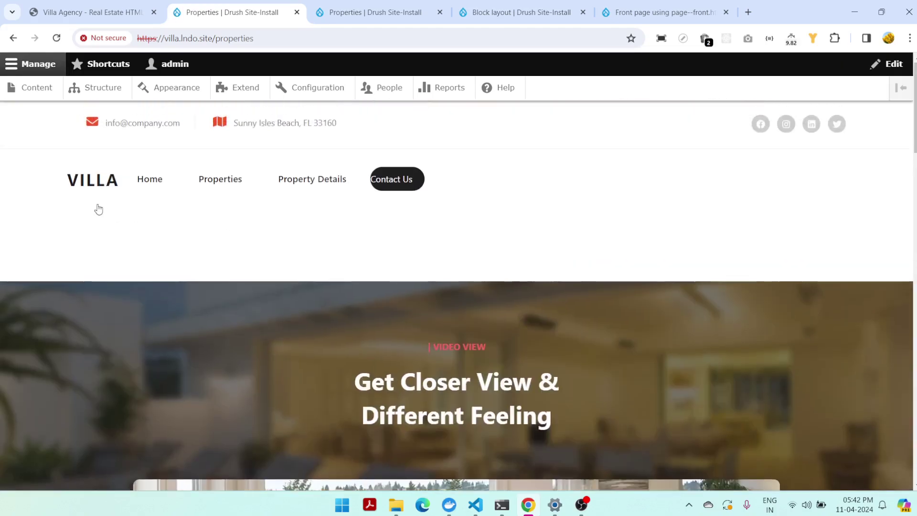
scroll(370, 301, down, 5)
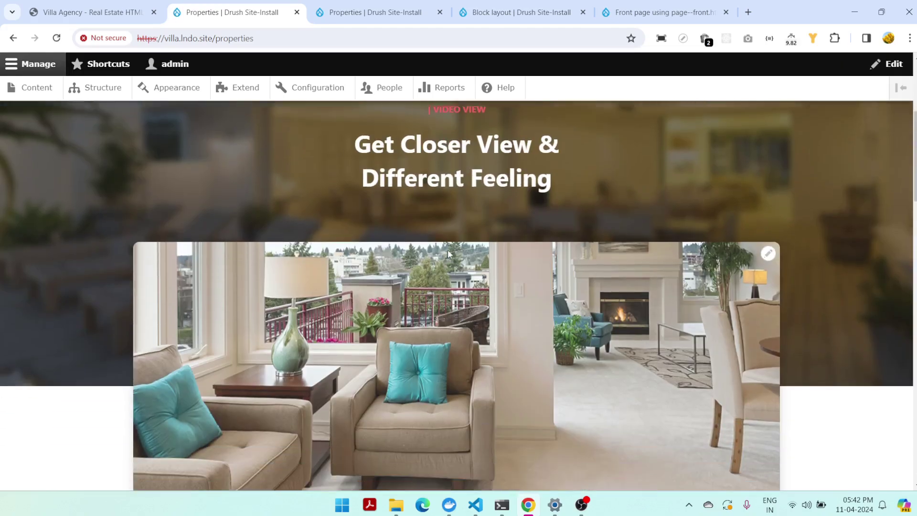
scroll(526, 238, down, 2)
scroll(526, 239, up, 7)
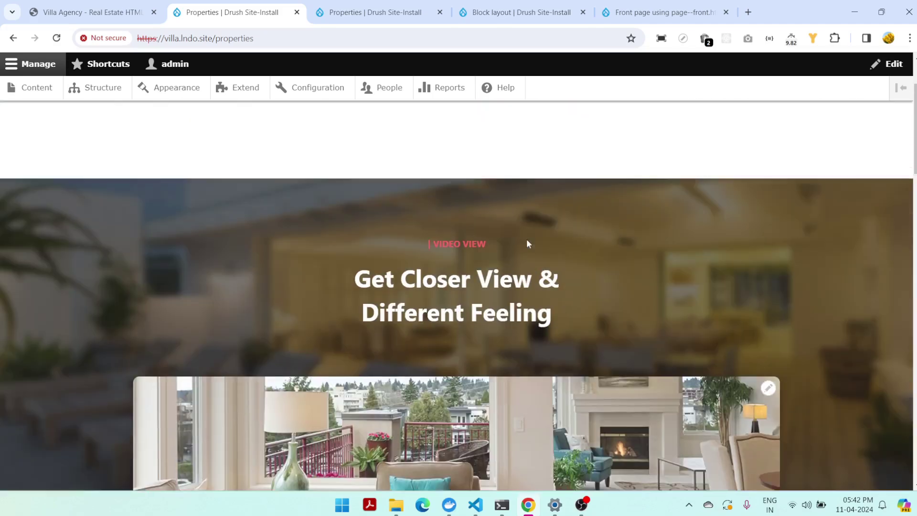
scroll(556, 306, down, 2)
scroll(556, 306, down, 2)
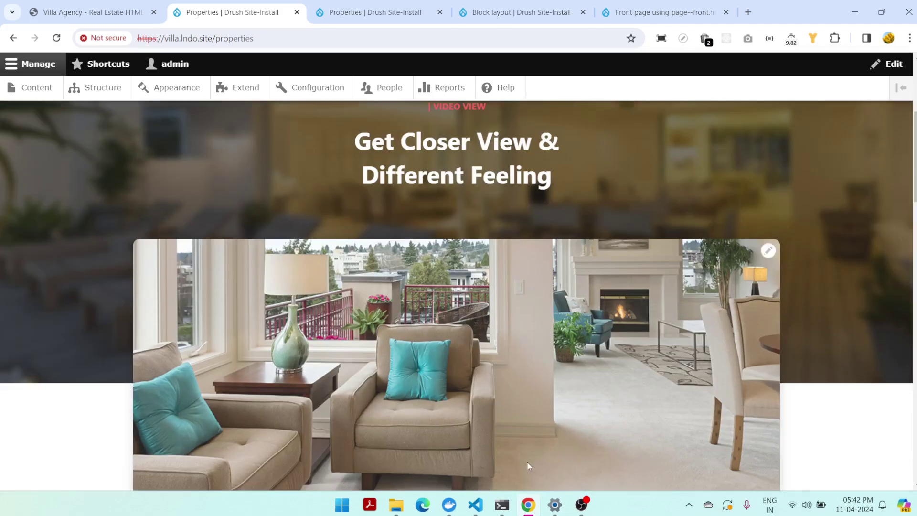
Switch to VS Code and delete the video-content and fun-facts divs from page.html.twig
click(475, 504)
scroll(375, 259, up, 2)
scroll(375, 259, up, 3)
scroll(375, 260, down, 1)
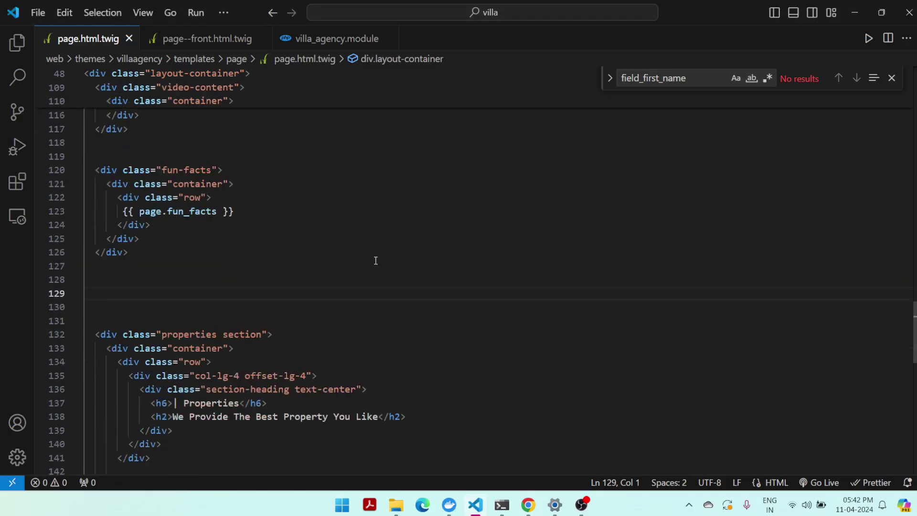
scroll(375, 260, up, 2)
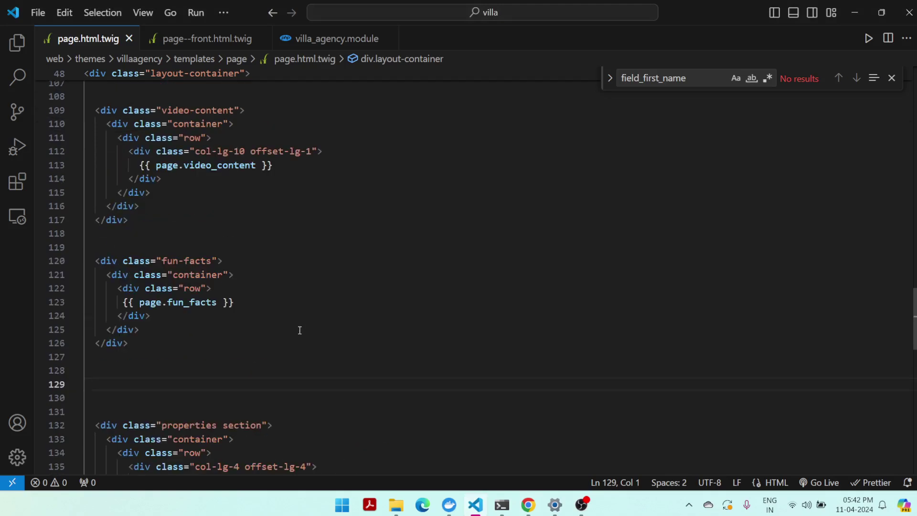
drag(126, 358, 86, 96)
key(BackSpace)
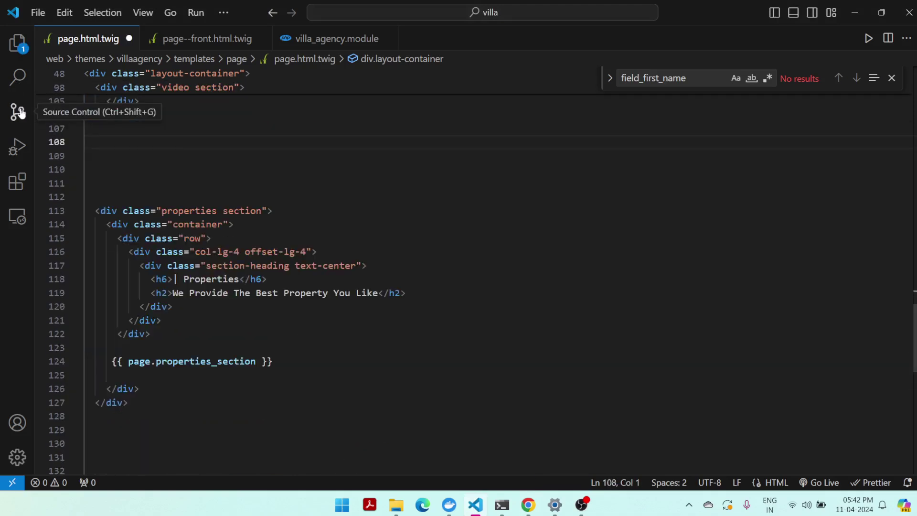
Delete the "video section" and "featured section" divs from page.html.twig and save the file
scroll(244, 233, up, 5)
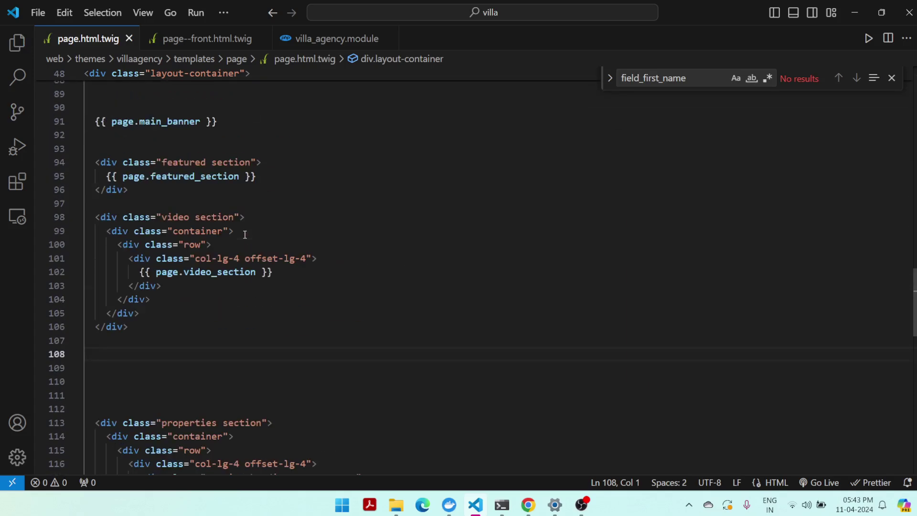
drag(160, 338, 201, 204)
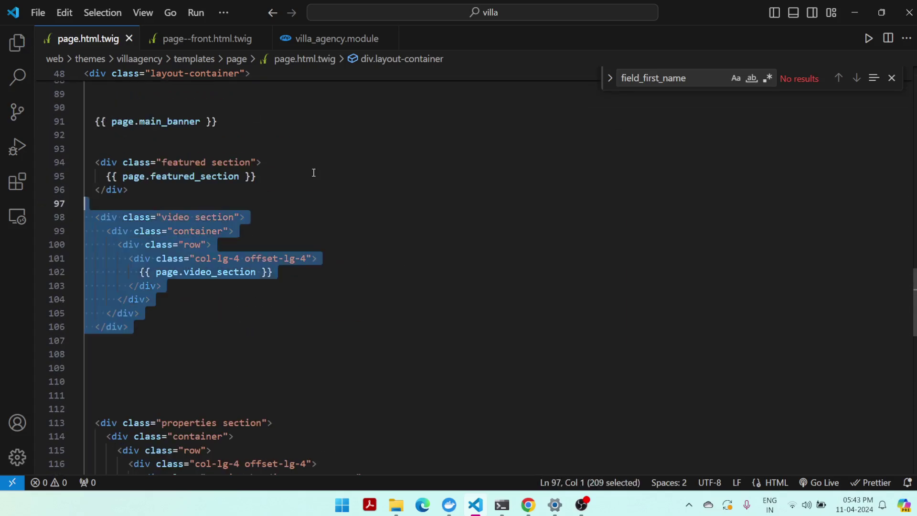
key(BackSpace)
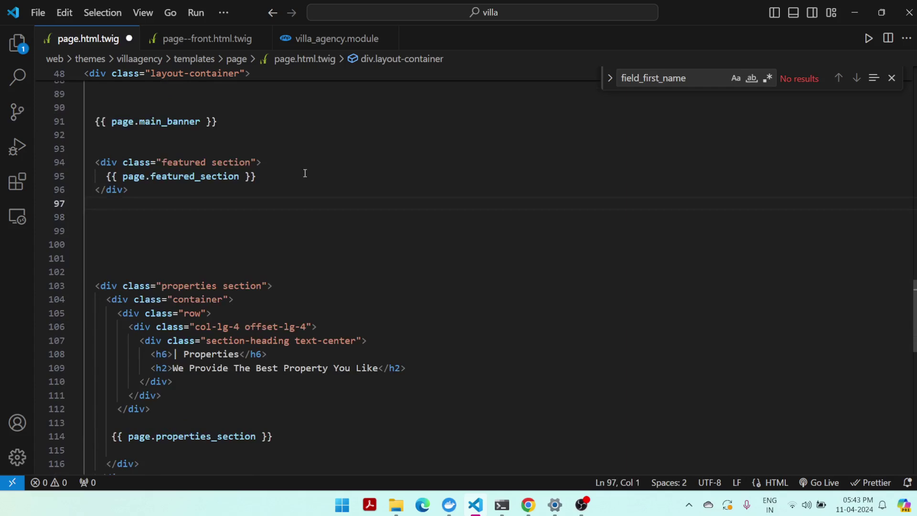
drag(182, 197, 59, 162)
key(BackSpace)
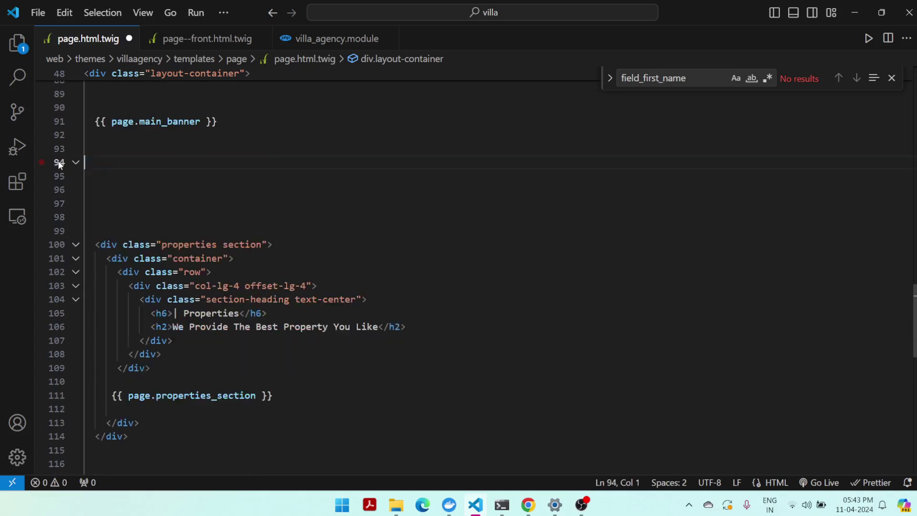
key(ctrl+s)
scroll(388, 259, up, 7)
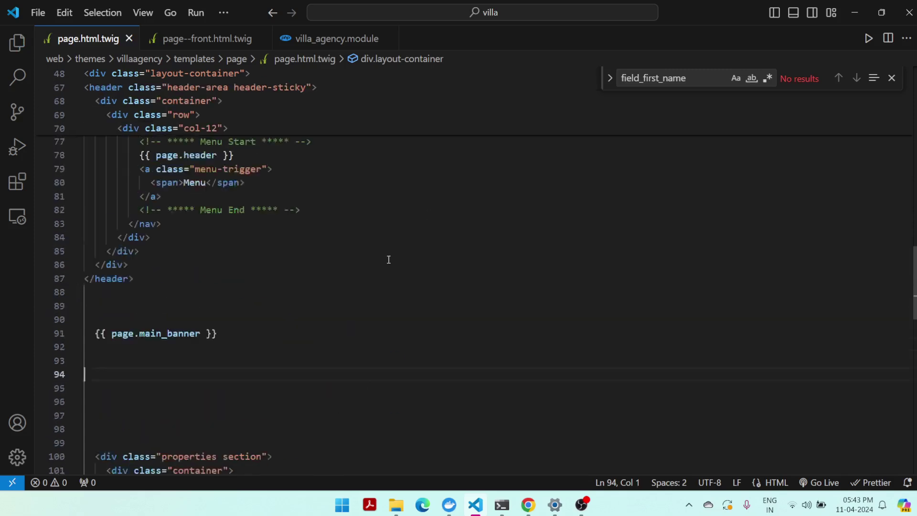
scroll(388, 259, up, 12)
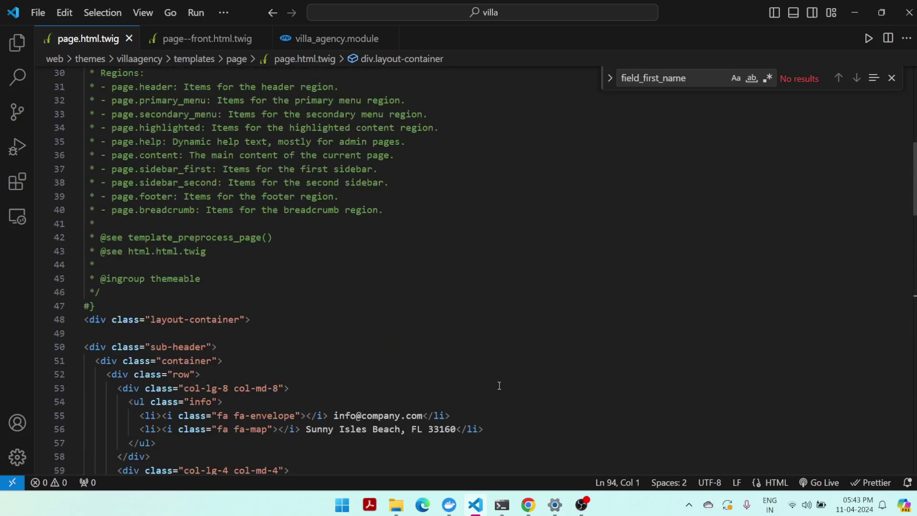
Rebuild the Drupal cache with lando drush cr in PowerShell and reload the Properties page in Chrome
key(alt+Tab)
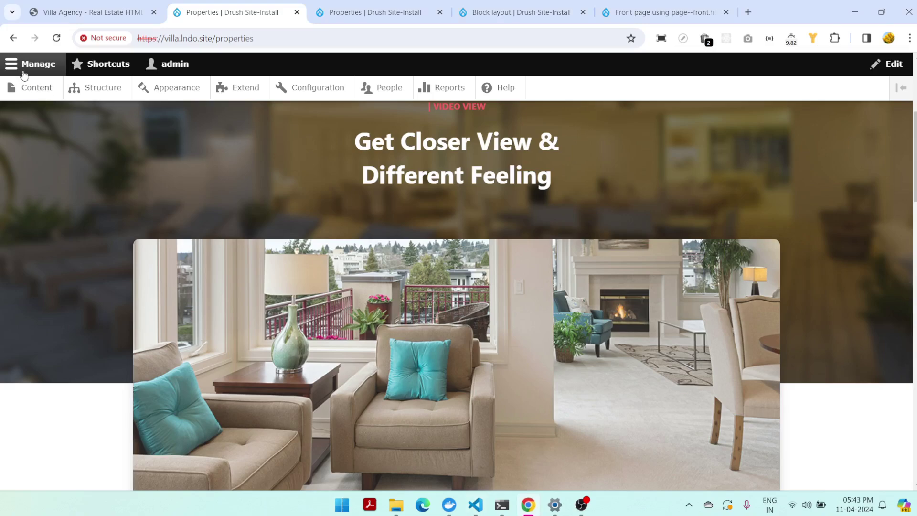
click(56, 38)
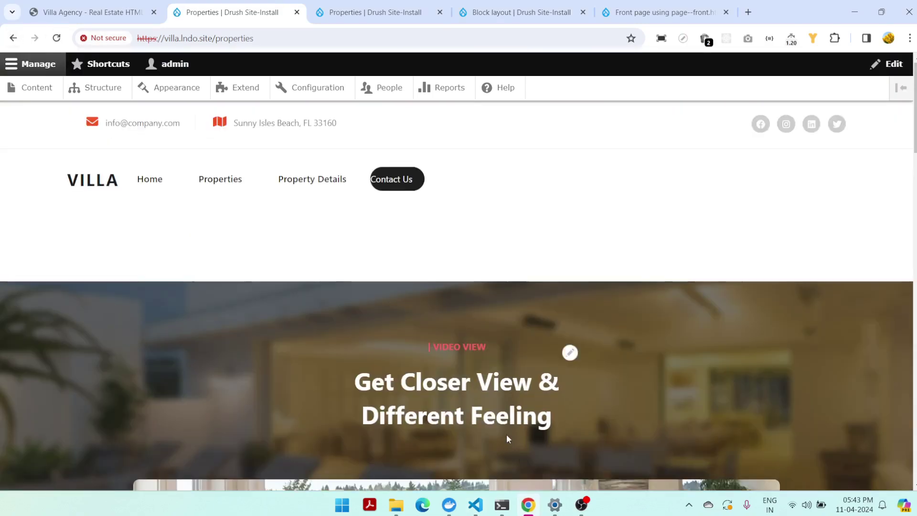
click(502, 506)
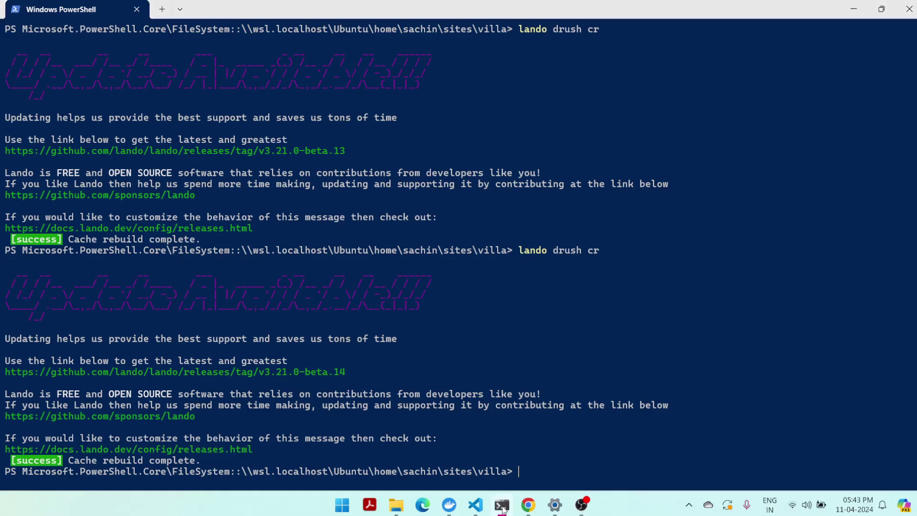
key(Up)
key(Return)
click(528, 505)
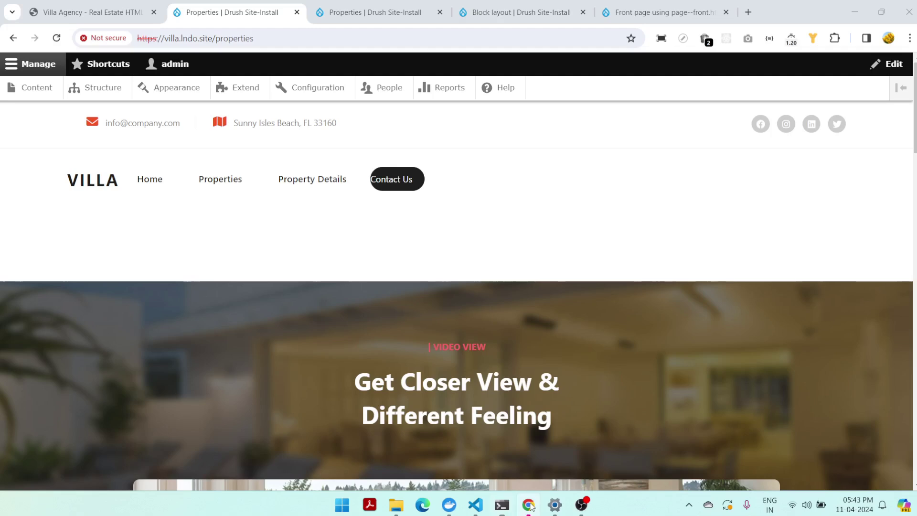
click(57, 38)
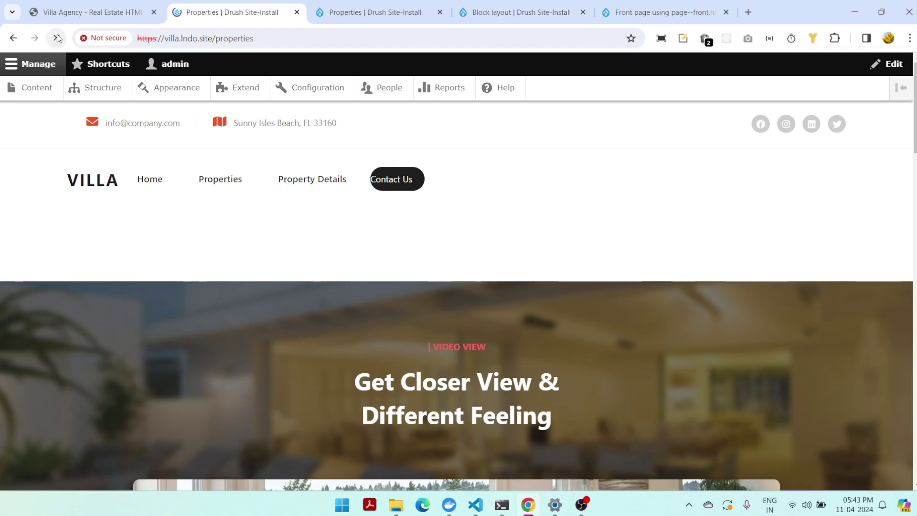
Examine the video, fun-facts and properties areas of the reloaded Drupal Properties page
scroll(311, 276, down, 8)
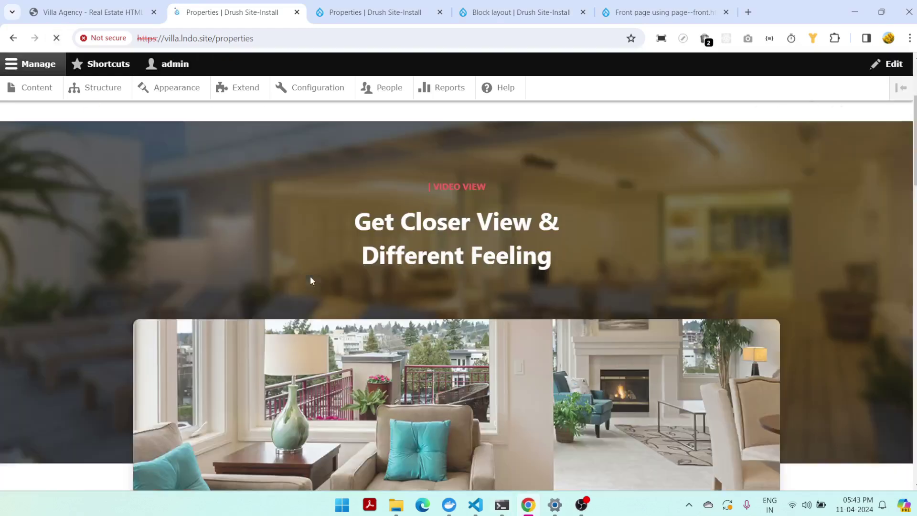
scroll(316, 277, up, 5)
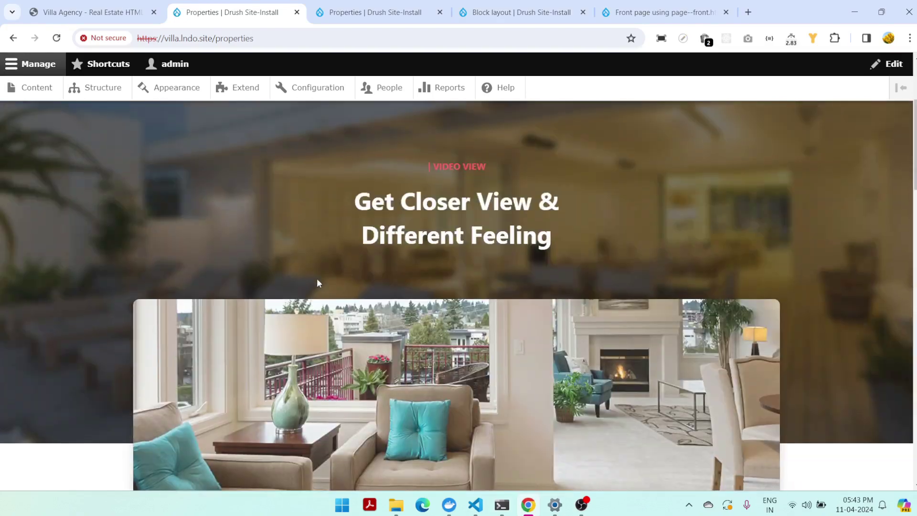
scroll(316, 278, up, 4)
scroll(412, 303, down, 8)
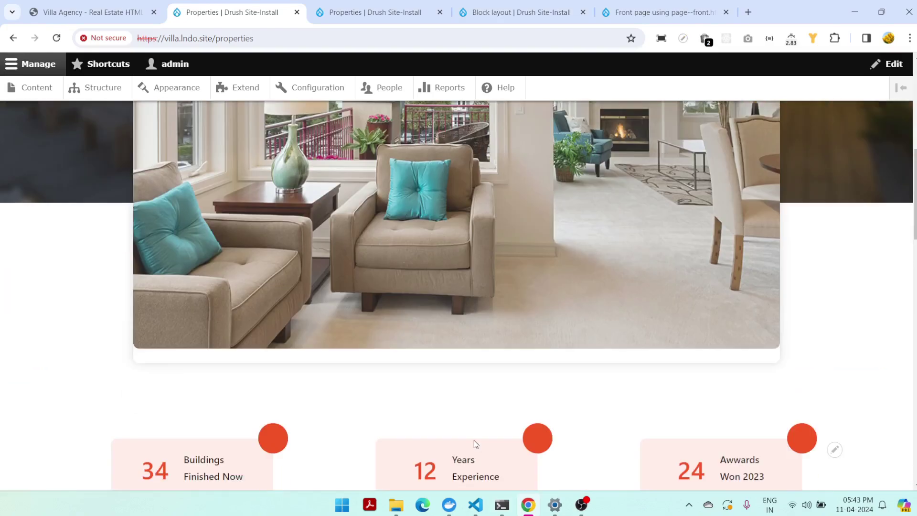
scroll(442, 348, down, 9)
scroll(443, 349, up, 10)
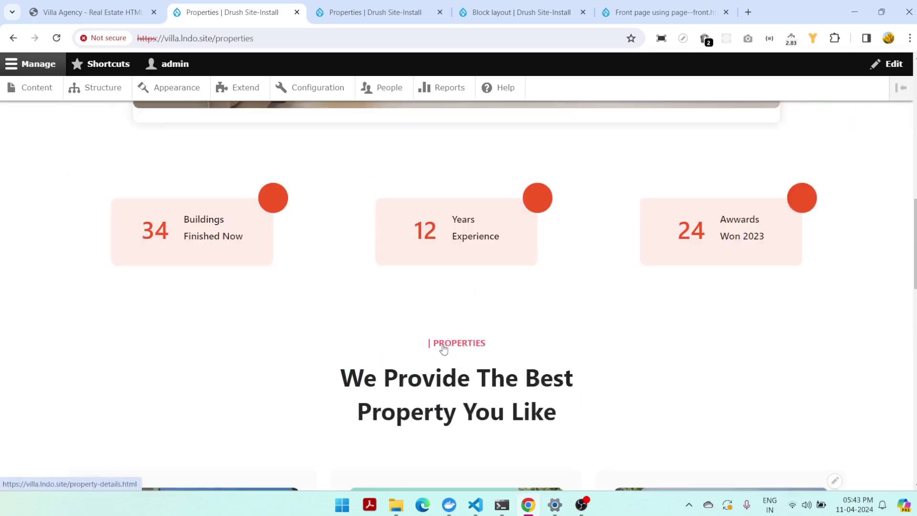
scroll(444, 350, down, 5)
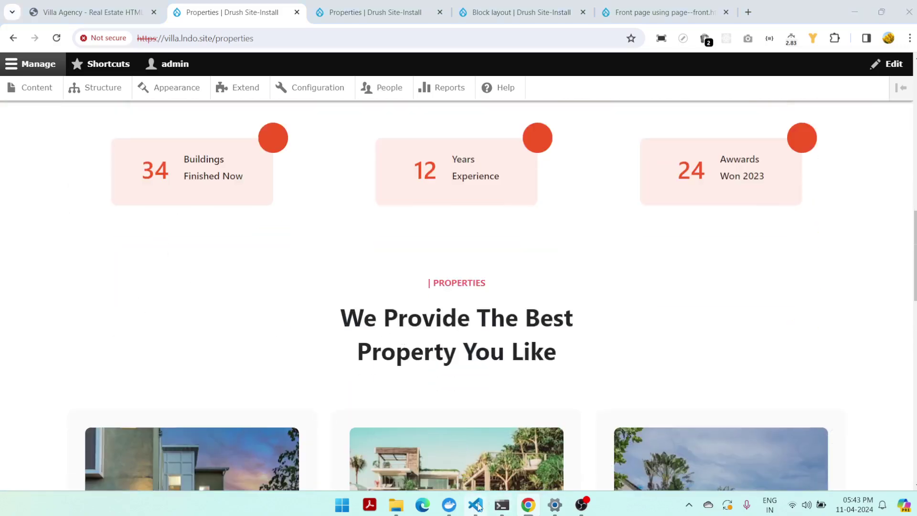
Switch to VS Code and examine the "properties section" div and its closing tag in page.html.twig
click(475, 504)
scroll(420, 380, down, 9)
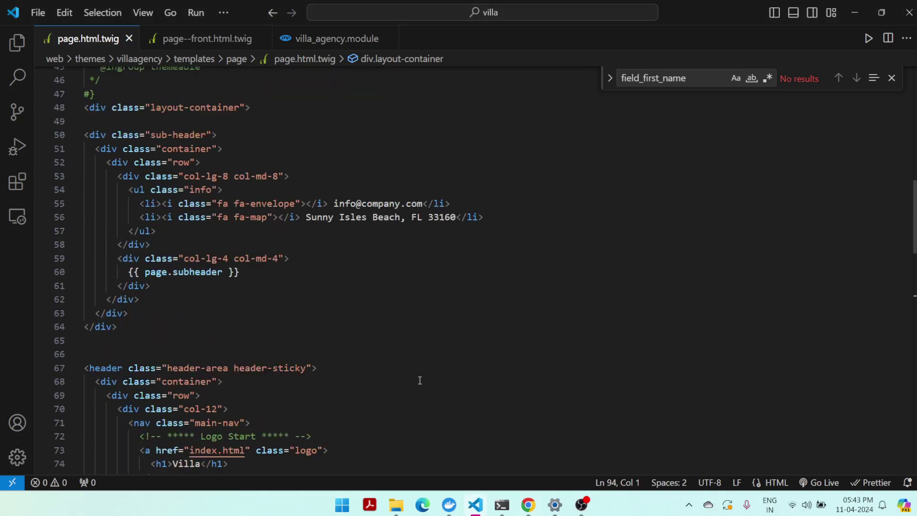
scroll(420, 380, down, 7)
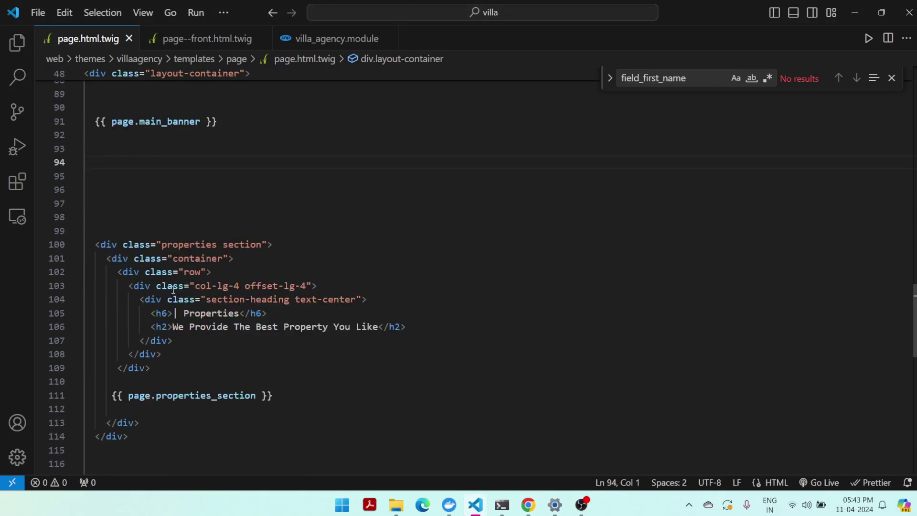
mouse_move(127, 246)
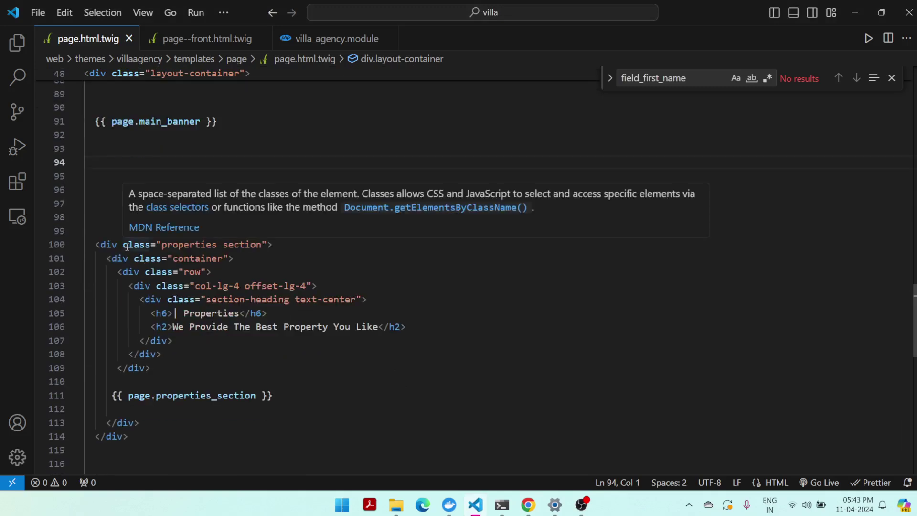
click(119, 436)
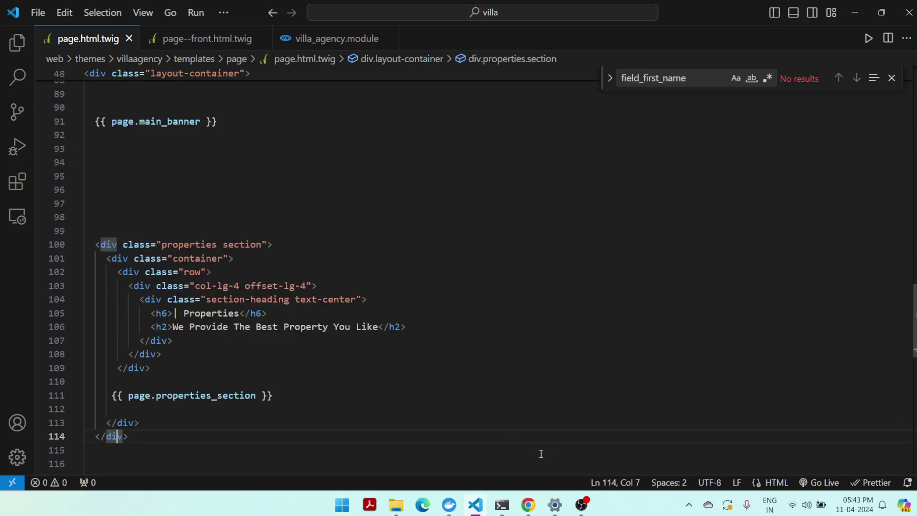
Switch to Chrome and review the Drupal Properties page from the header and video area down to the property cards
click(528, 505)
click(528, 505)
click(528, 505)
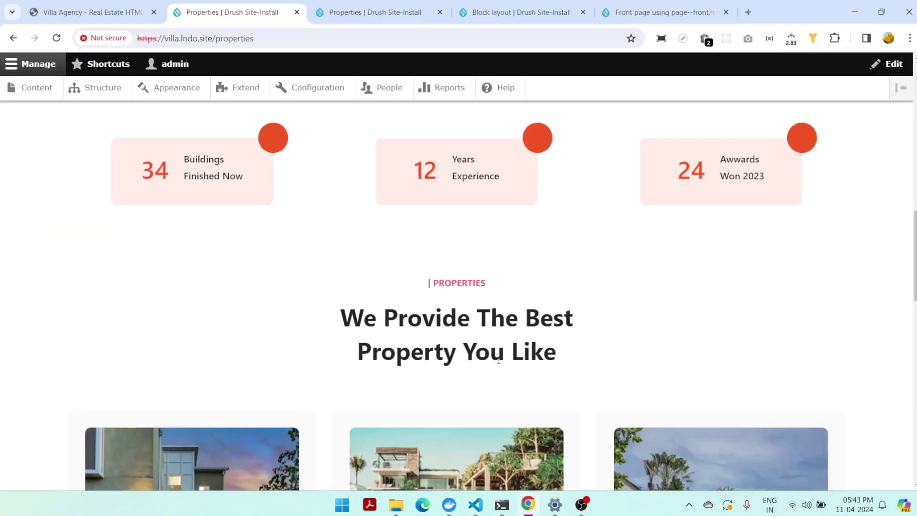
scroll(499, 359, down, 5)
scroll(453, 270, down, 10)
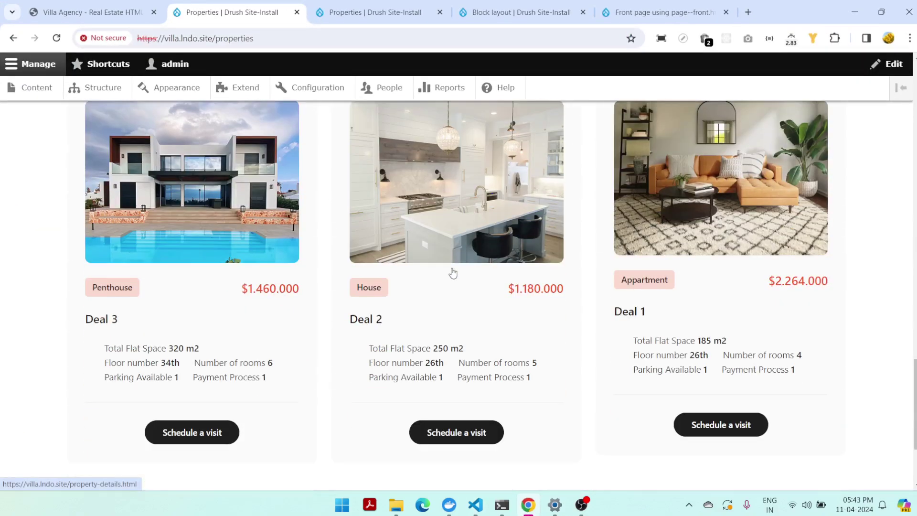
scroll(453, 280, up, 15)
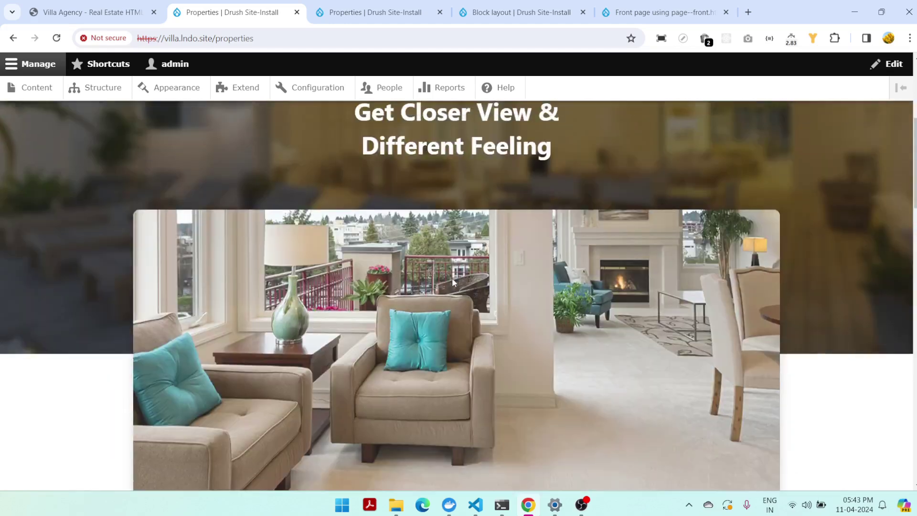
scroll(452, 277, up, 5)
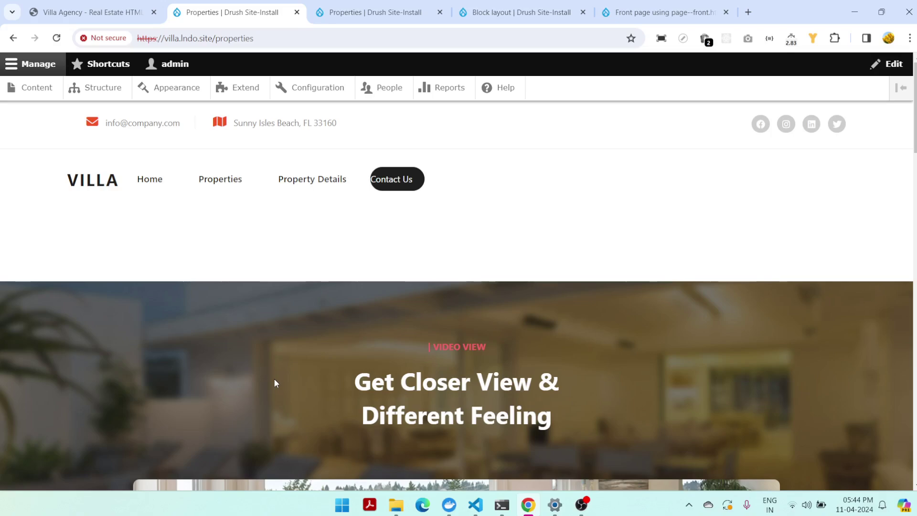
scroll(277, 339, down, 15)
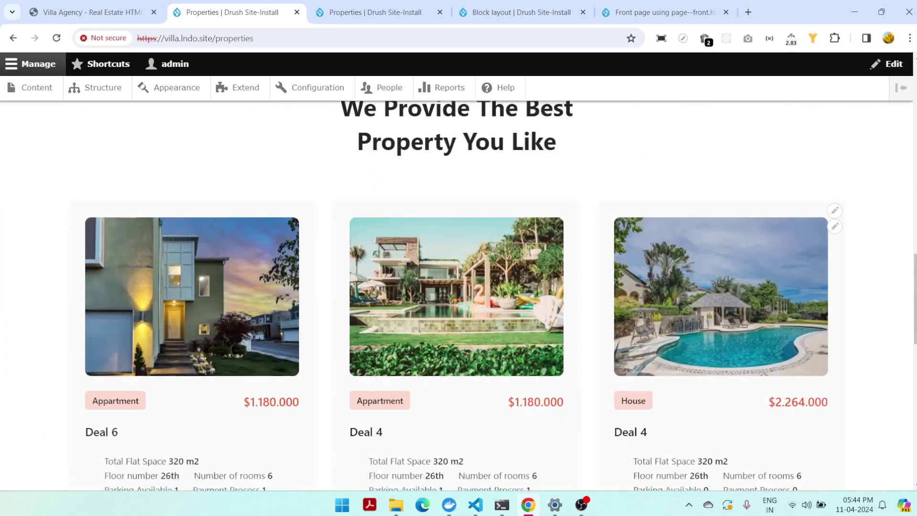
scroll(285, 266, down, 8)
Return to VS Code and check page.html.twig from the properties section back up to the header markup
key(alt+Tab)
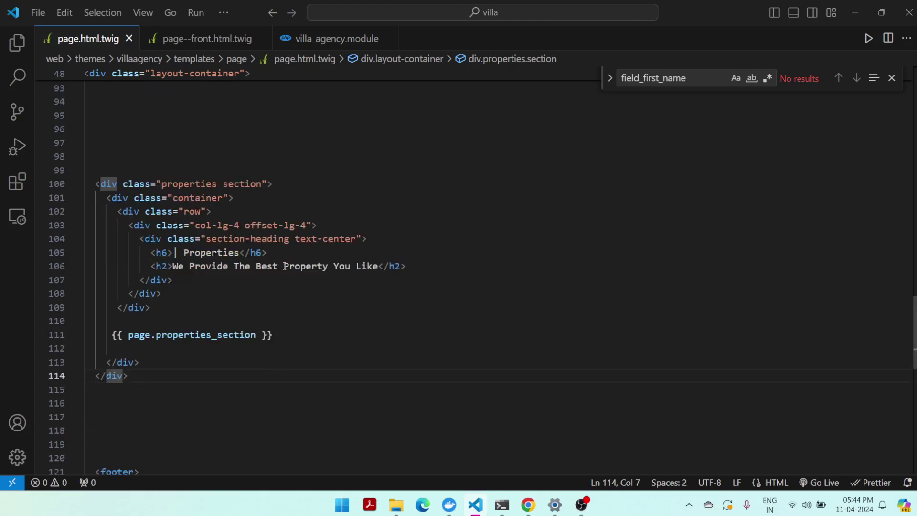
scroll(272, 327, down, 2)
scroll(273, 327, up, 9)
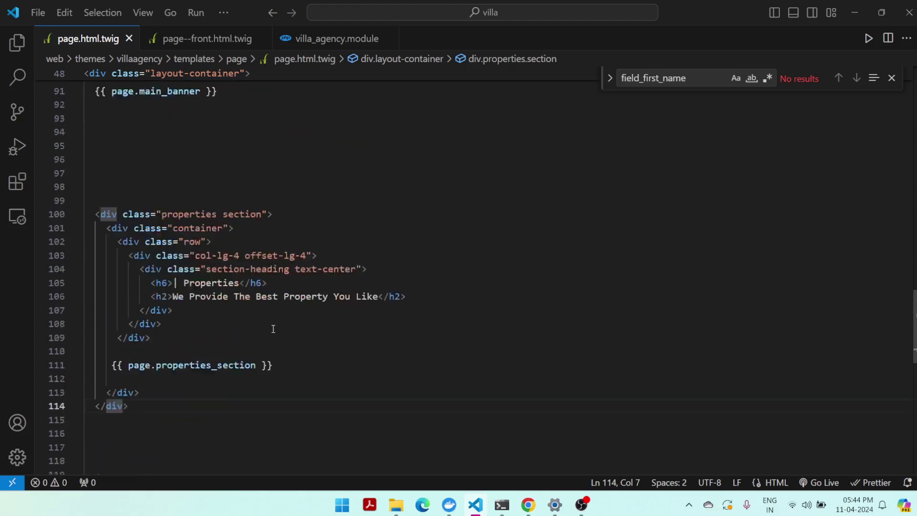
scroll(274, 327, up, 15)
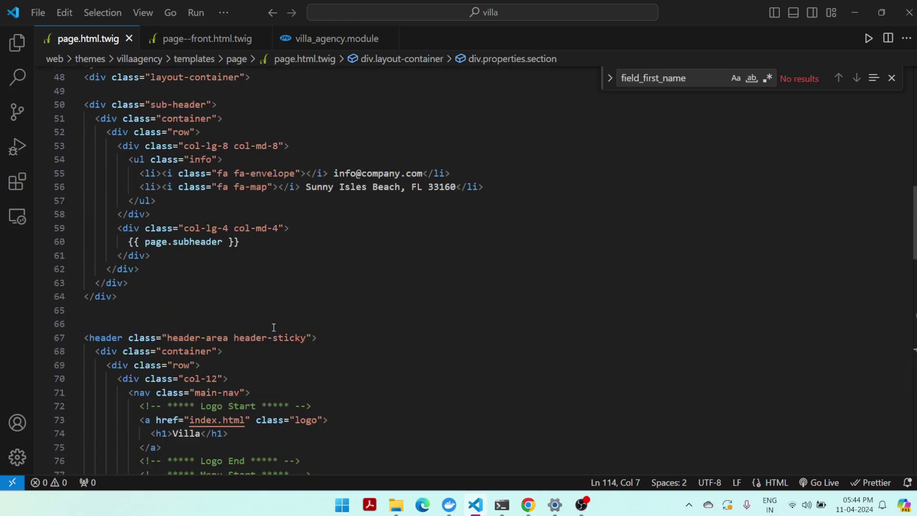
Switch back to Chrome and reload the Drupal Properties page
click(528, 505)
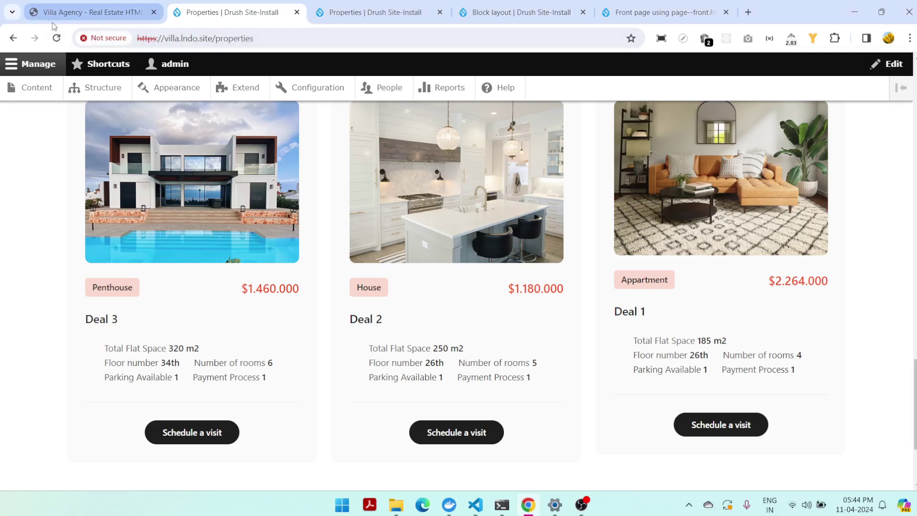
click(57, 39)
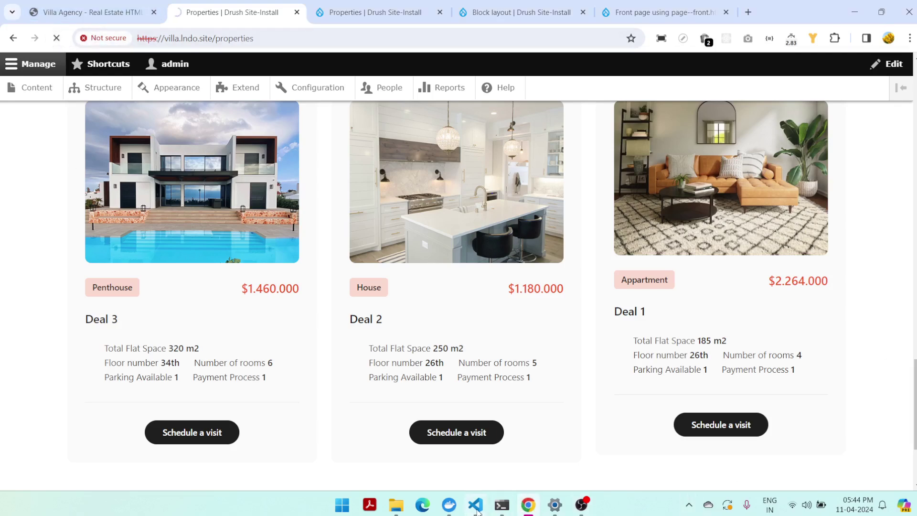
click(502, 507)
click(502, 507)
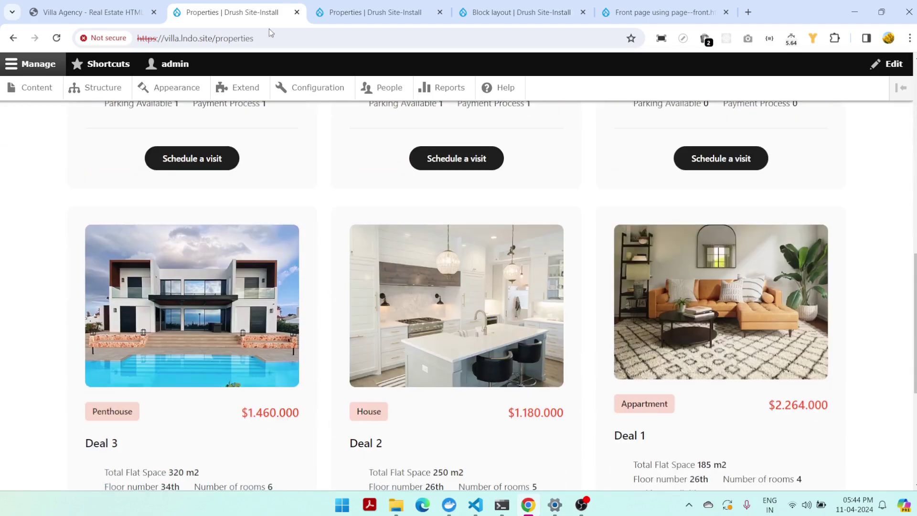
click(269, 37)
key(ctrl+c)
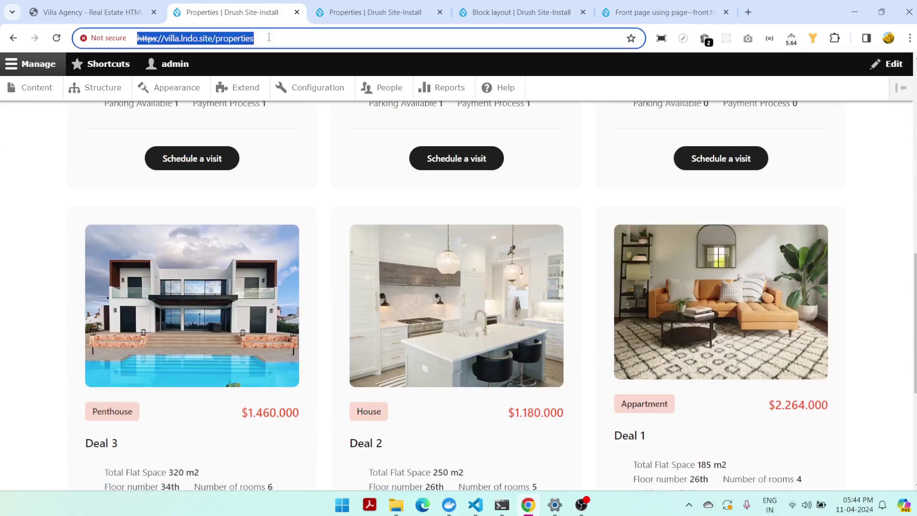
key(ctrl+shift+n)
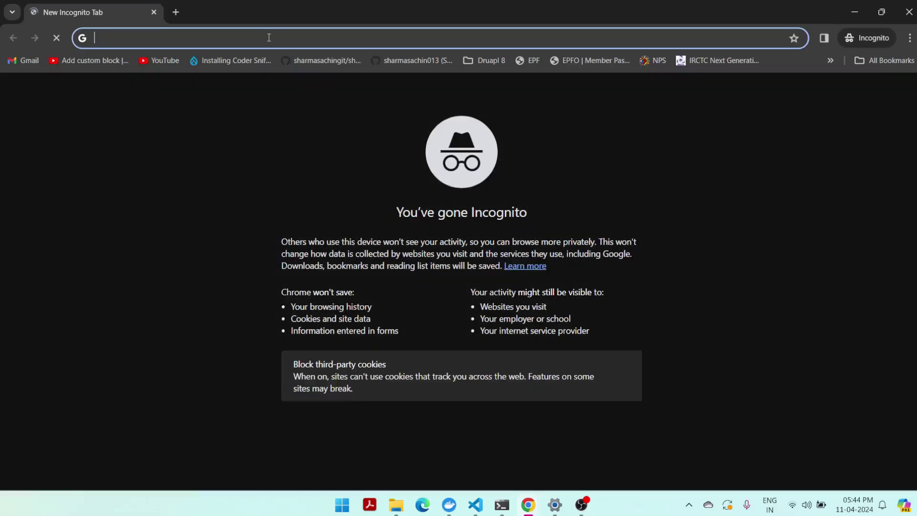
key(ctrl+v)
key(Return)
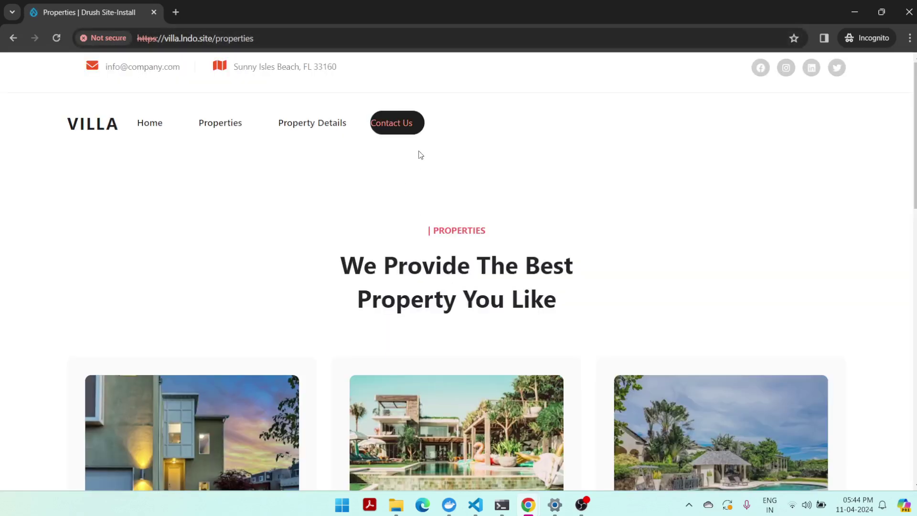
scroll(482, 179, down, 15)
scroll(483, 179, up, 9)
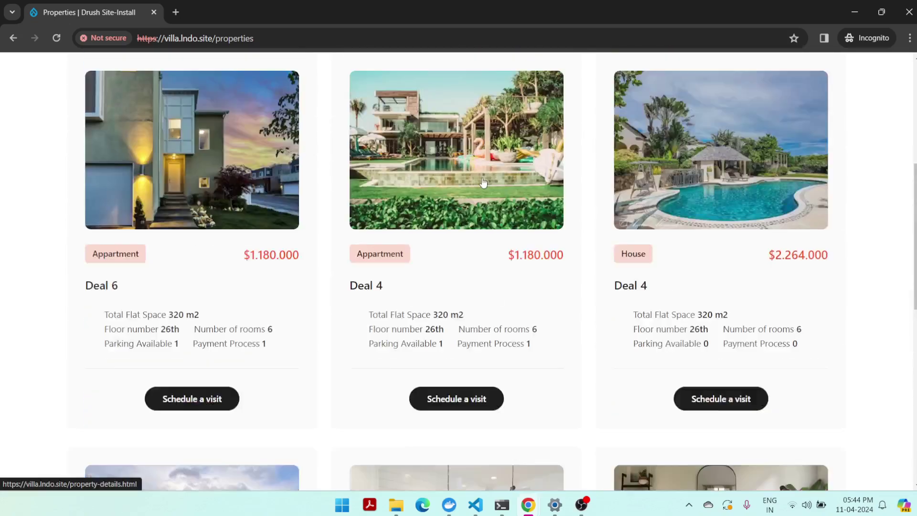
scroll(482, 181, up, 6)
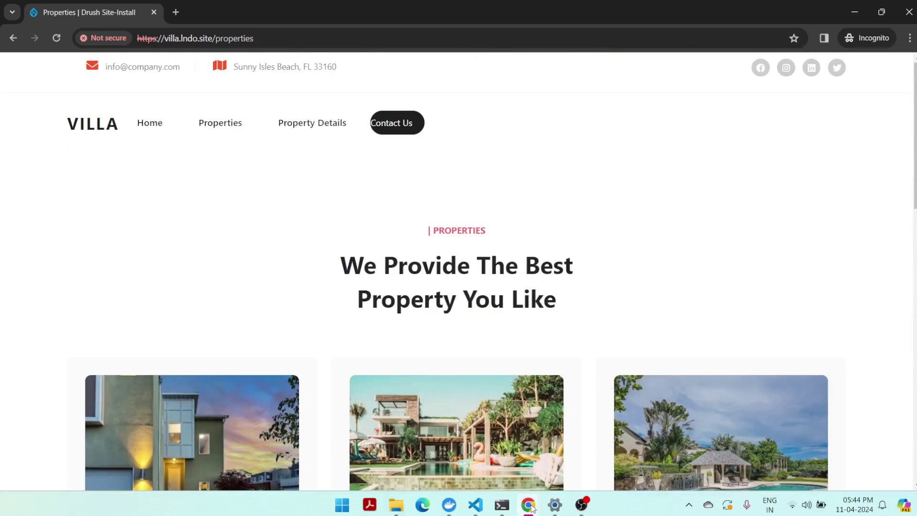
Return to the regular Chrome window and open the static template's properties.html page to view its banner heading
mouse_move(527, 505)
click(461, 432)
click(72, 13)
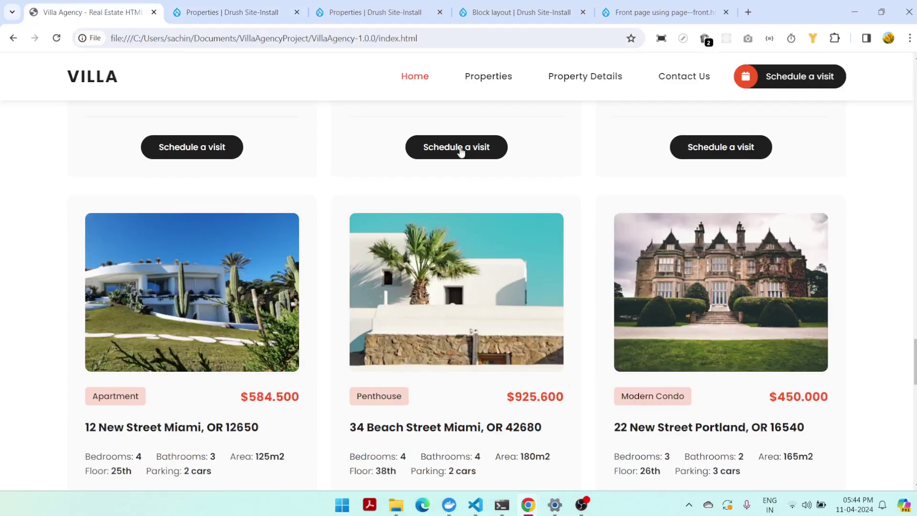
scroll(458, 149, up, 10)
click(493, 77)
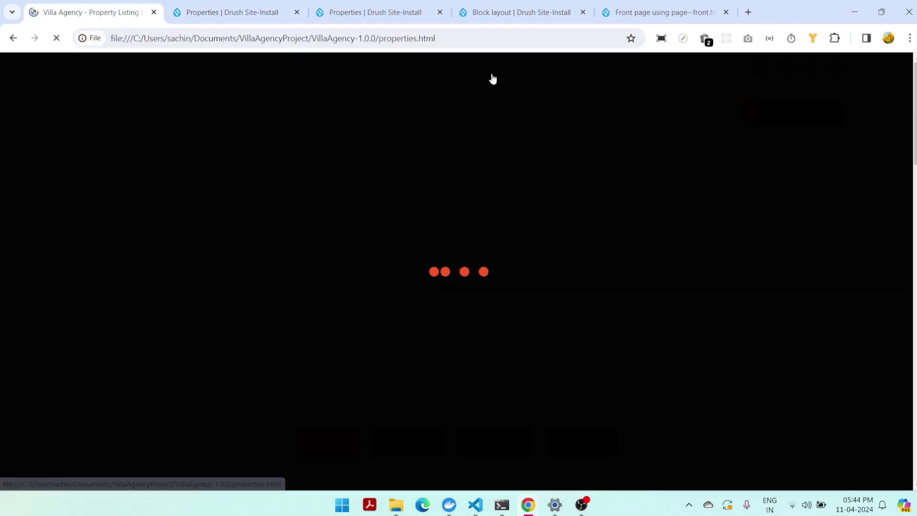
scroll(215, 276, down, 3)
scroll(368, 284, up, 3)
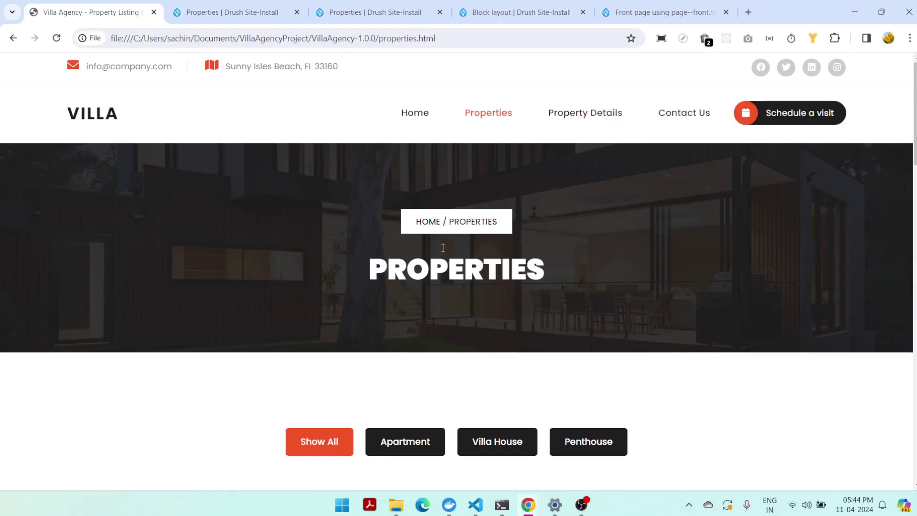
Inspect the static Properties page and copy its "page-heading header-text" div element
right_click(41, 427)
click(70, 410)
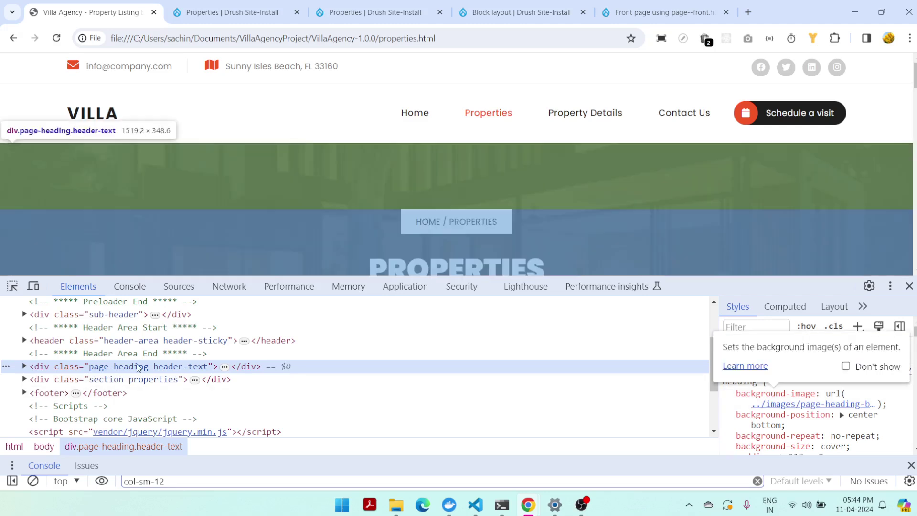
right_click(67, 369)
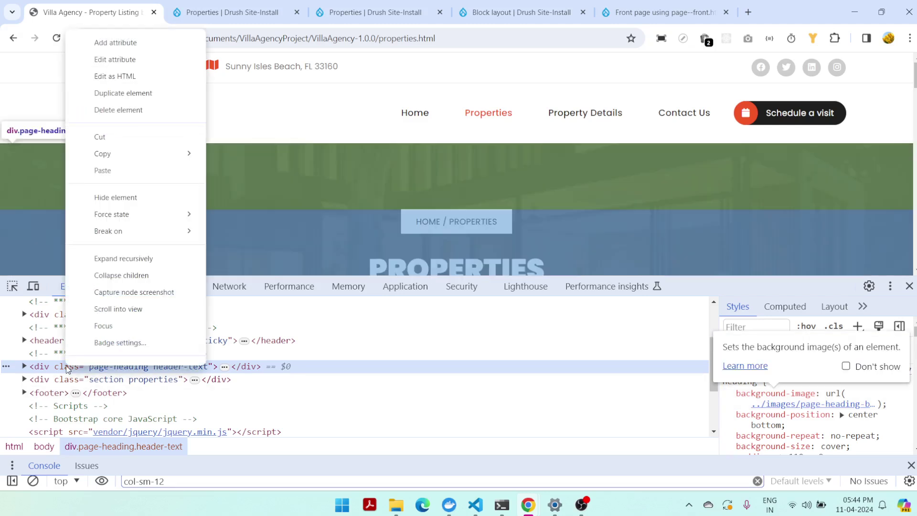
mouse_move(129, 153)
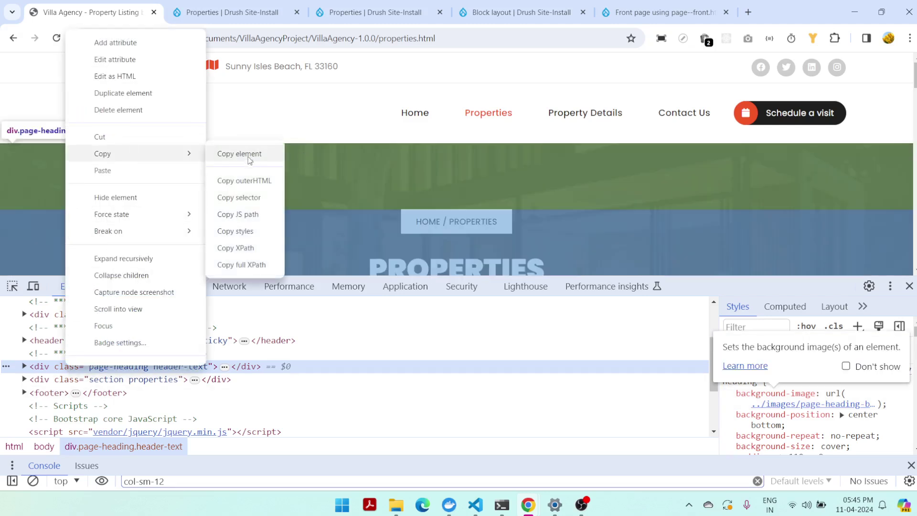
click(248, 159)
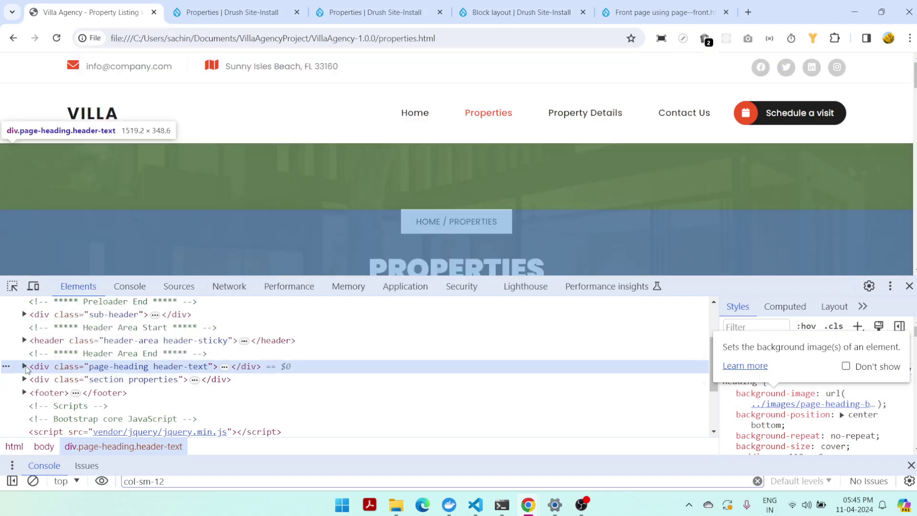
click(248, 18)
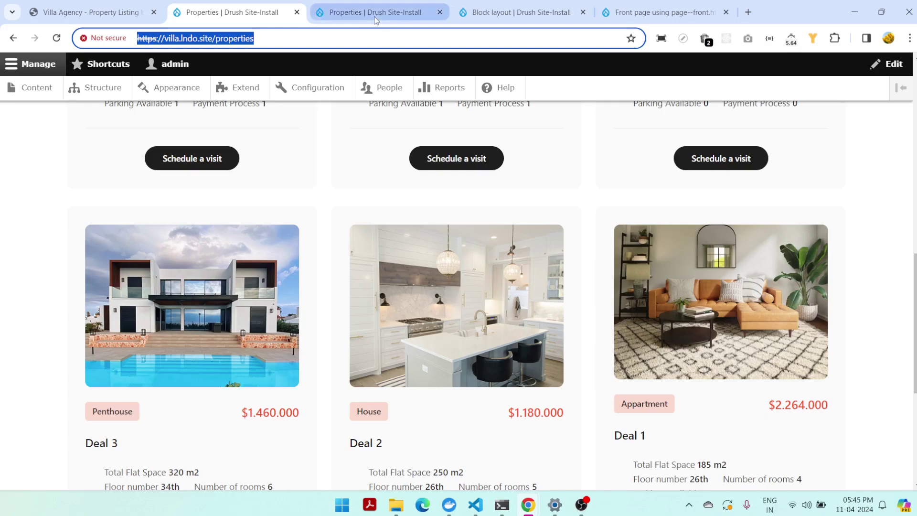
click(375, 20)
click(229, 20)
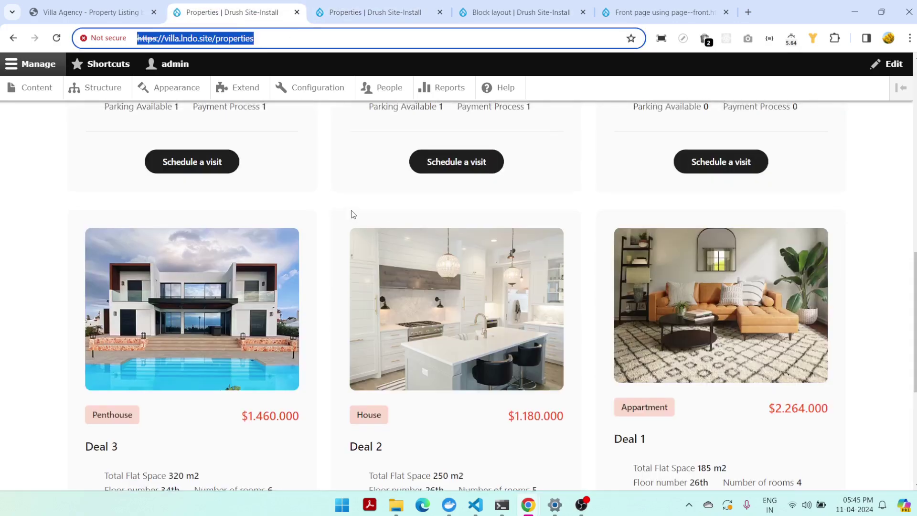
scroll(350, 213, up, 15)
click(94, 179)
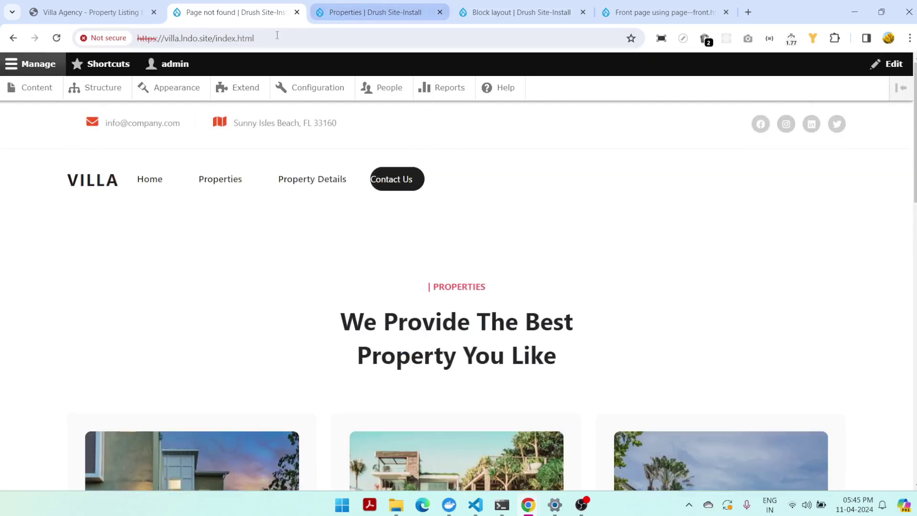
drag(213, 39, 418, 39)
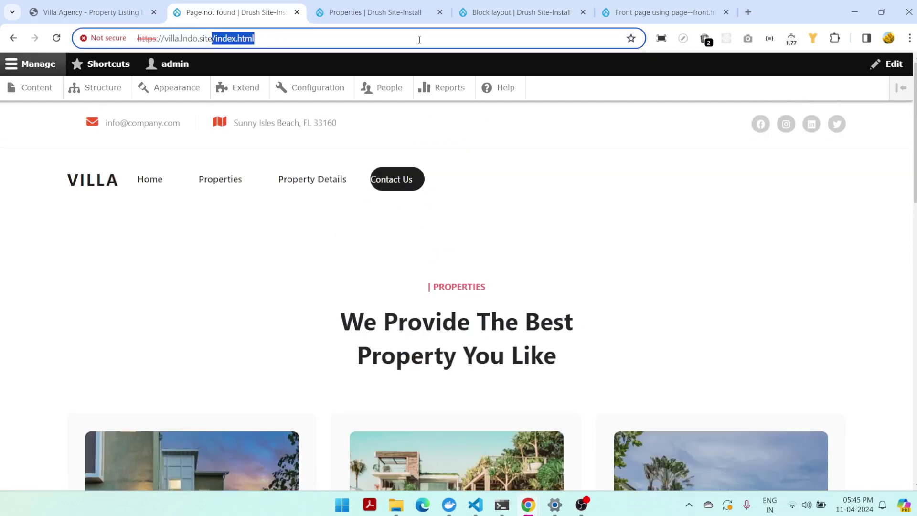
key(BackSpace)
key(Return)
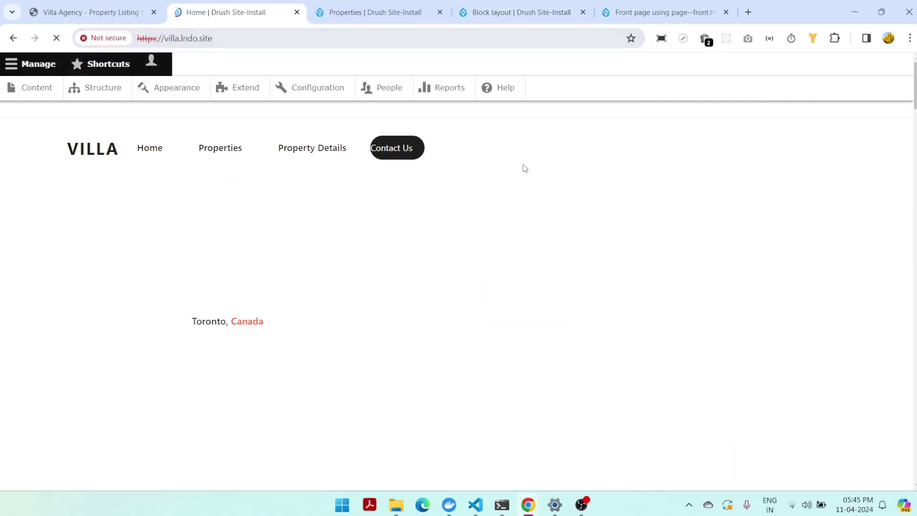
Look over the home page's banner and featured section, and open the page source
scroll(514, 265, down, 9)
scroll(534, 244, up, 6)
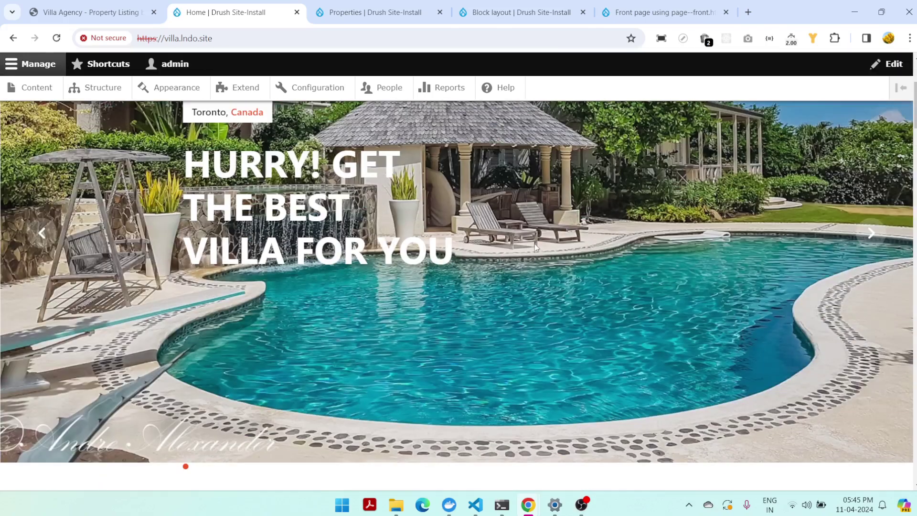
scroll(535, 244, down, 5)
right_click(189, 288)
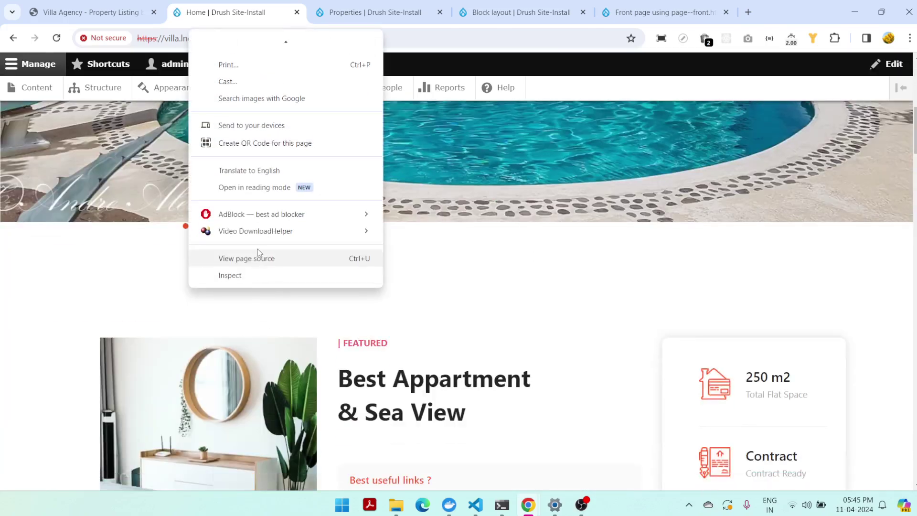
click(256, 261)
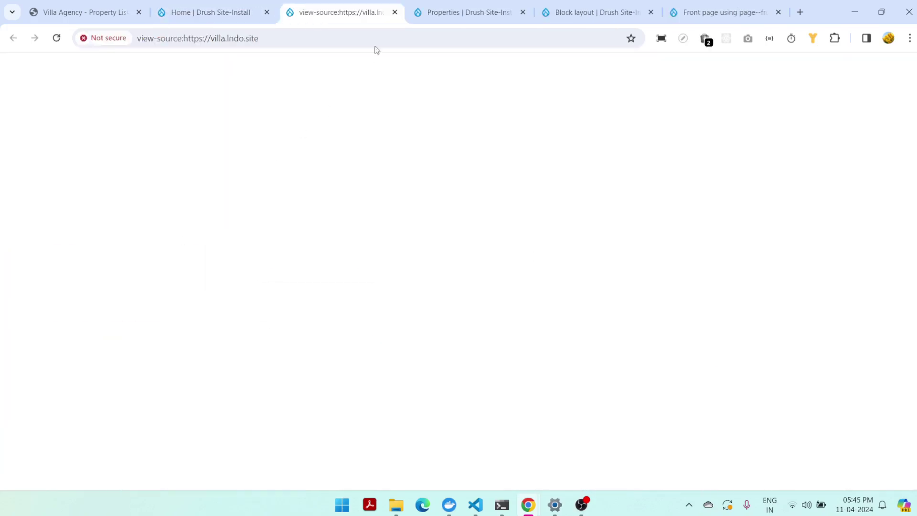
Close the page source view and open the Structure administration page from the Drupal Properties page
click(395, 12)
click(333, 17)
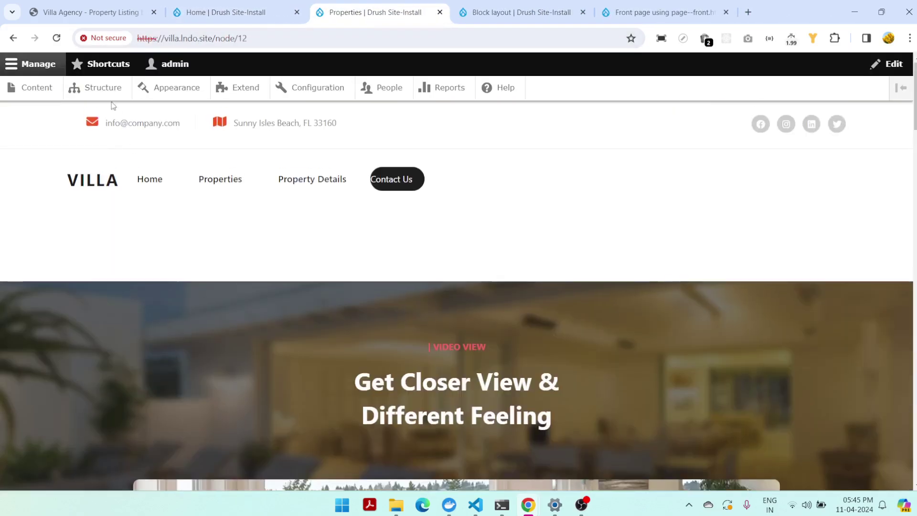
click(103, 87)
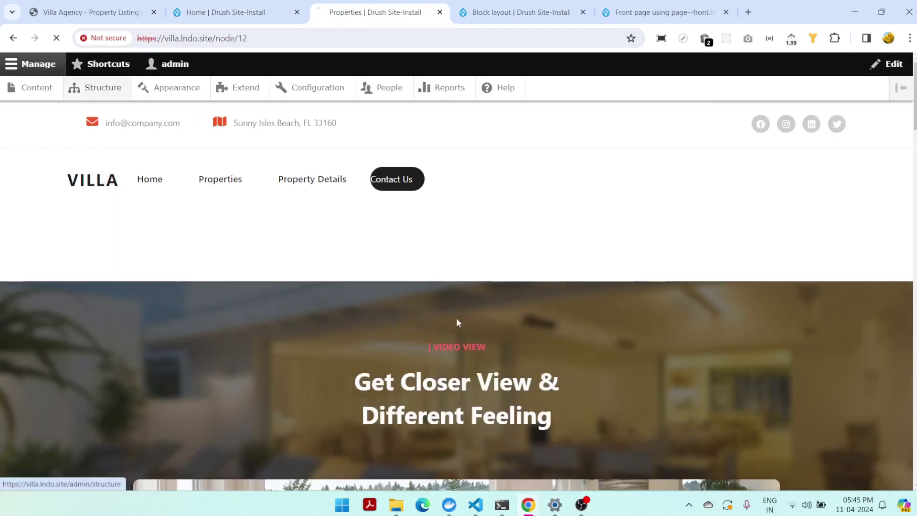
Switch to VS Code and review page.html.twig down to the page.main_banner region below the header
mouse_move(475, 505)
click(454, 414)
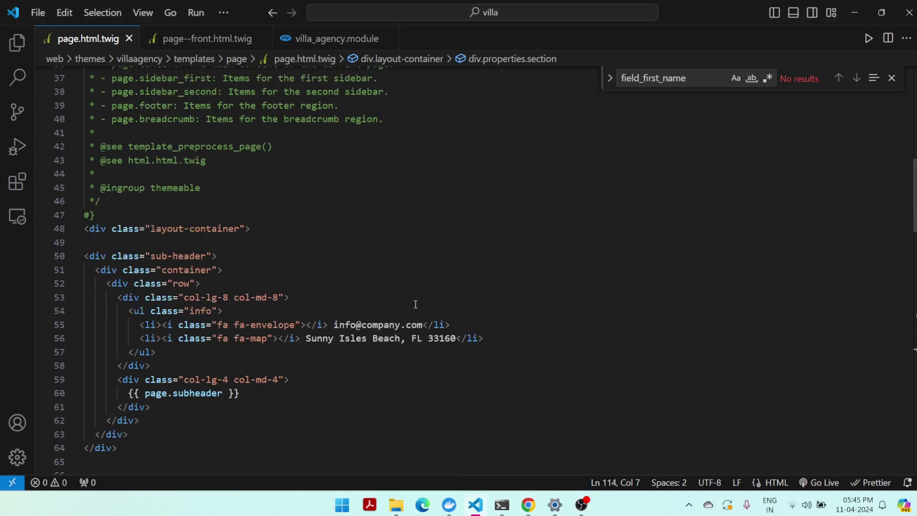
scroll(416, 304, down, 7)
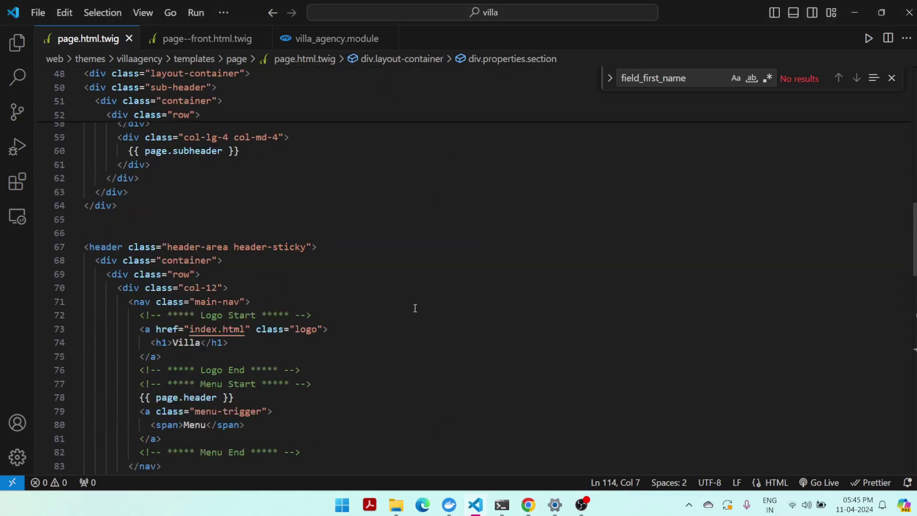
scroll(415, 308, down, 8)
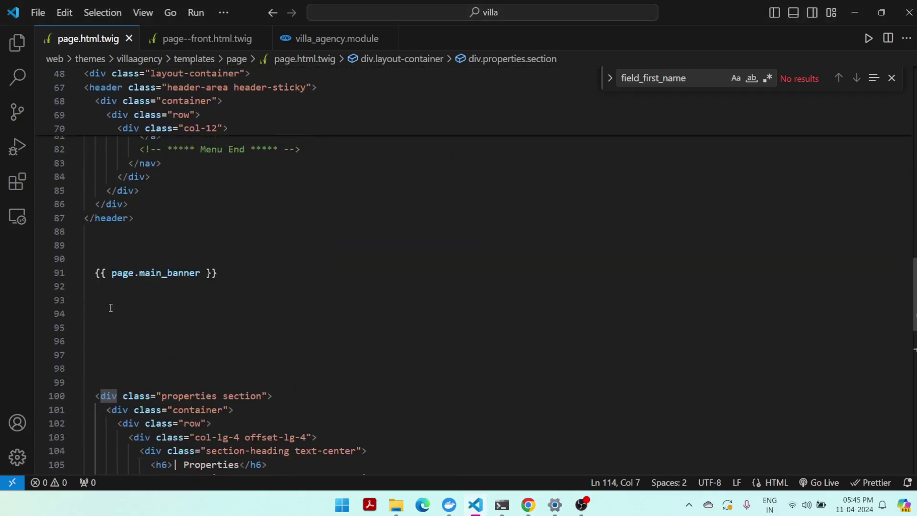
Return to Chrome and start adding a custom block for the Main Banner region from the block layout
mouse_move(528, 505)
click(467, 461)
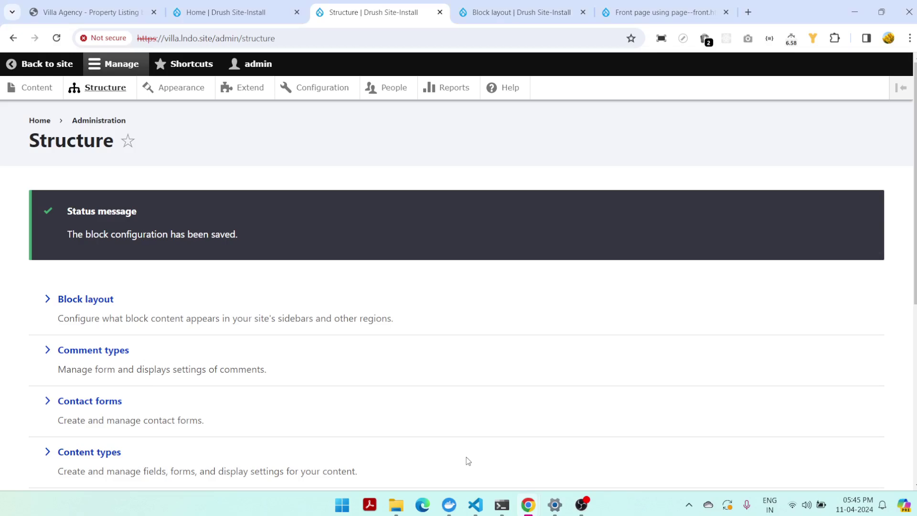
click(78, 301)
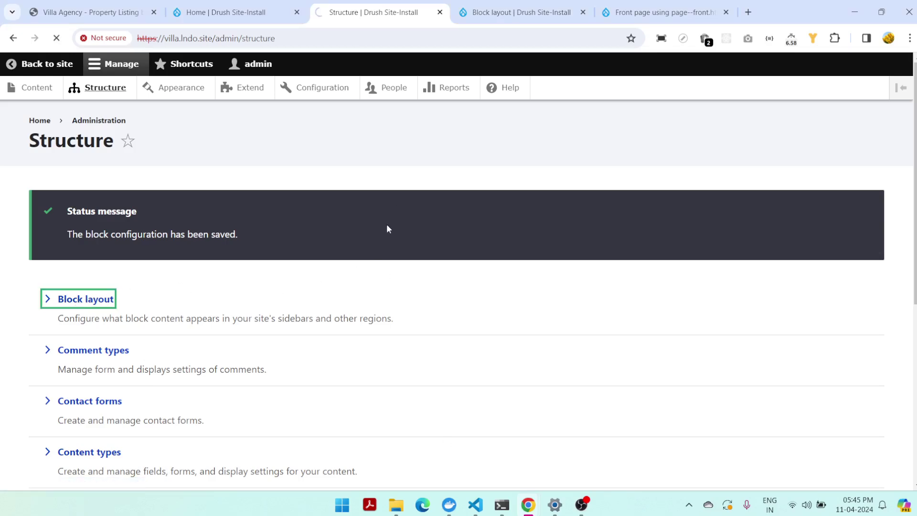
scroll(388, 226, down, 8)
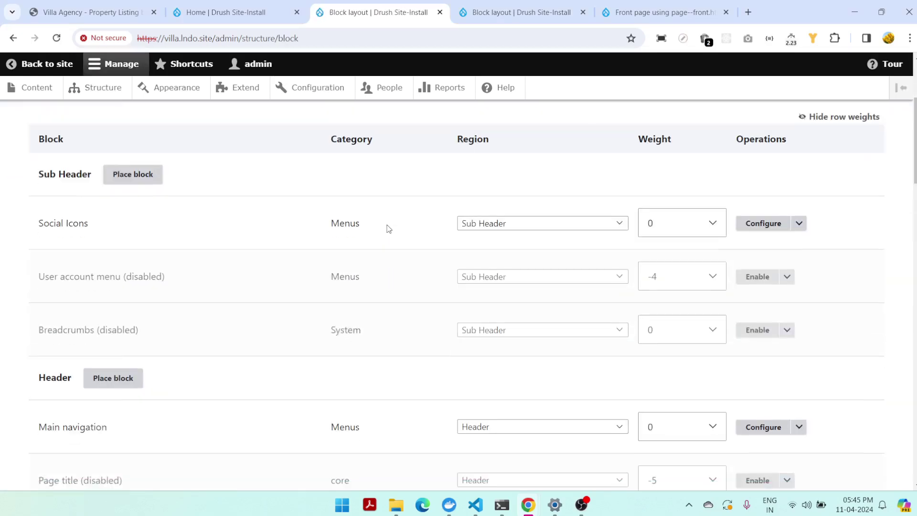
scroll(387, 229, down, 4)
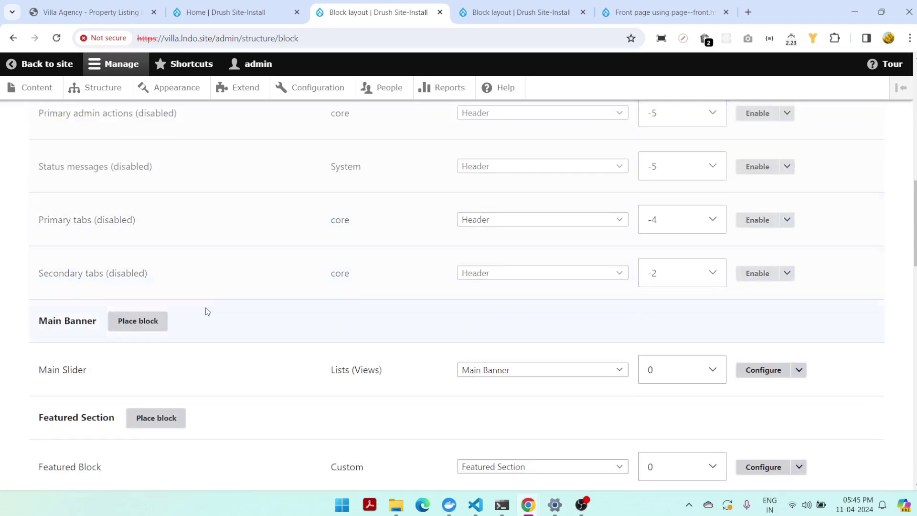
click(141, 320)
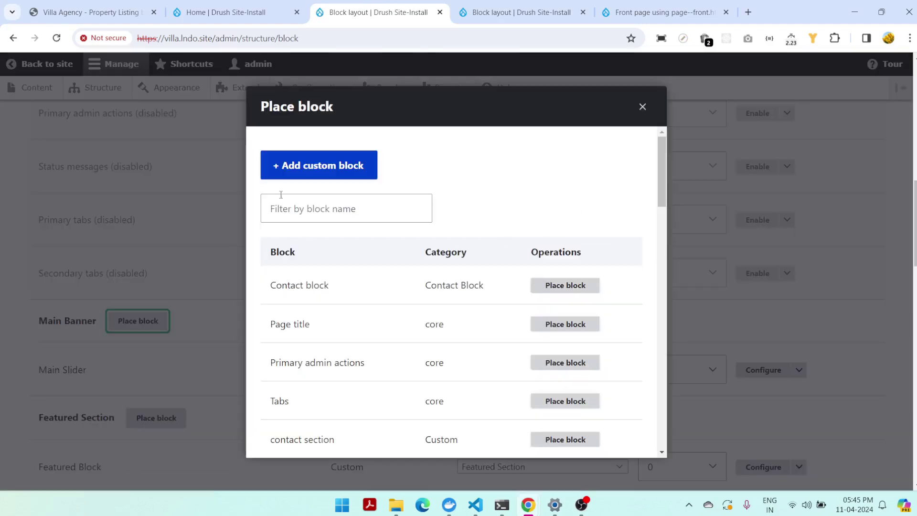
click(306, 165)
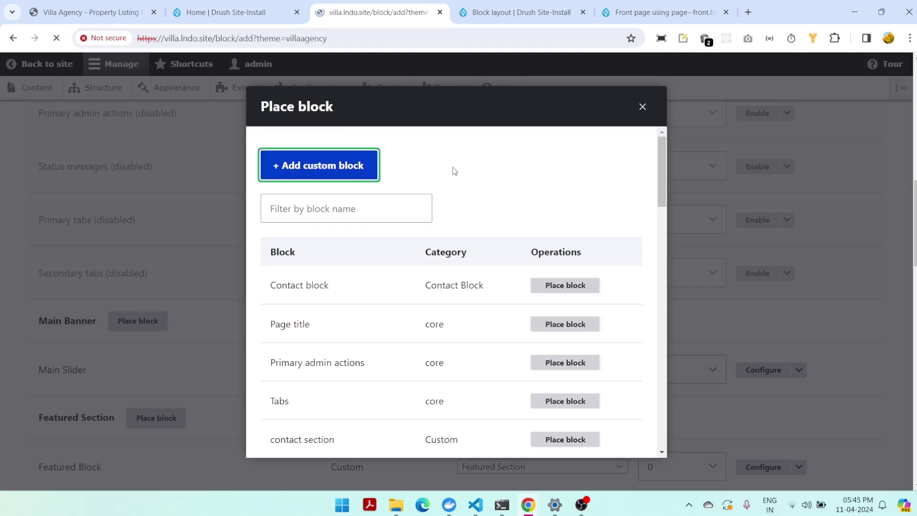
Set the block body's text format to Full HTML and paste the copied "page-heading header-text" div as source markup
scroll(452, 174, down, 4)
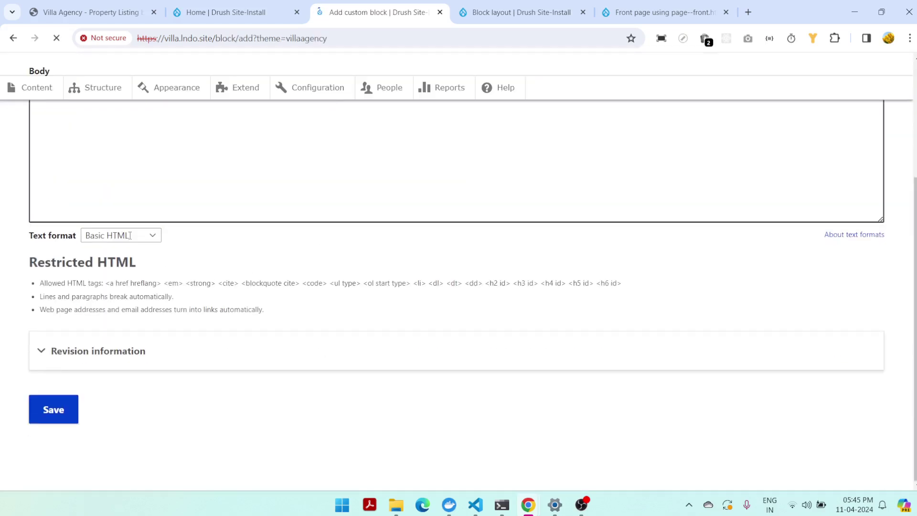
click(151, 249)
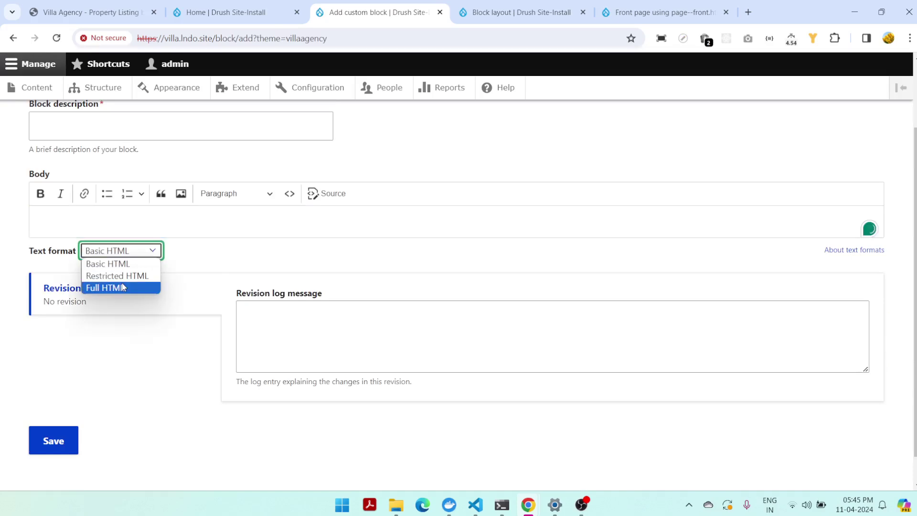
click(123, 287)
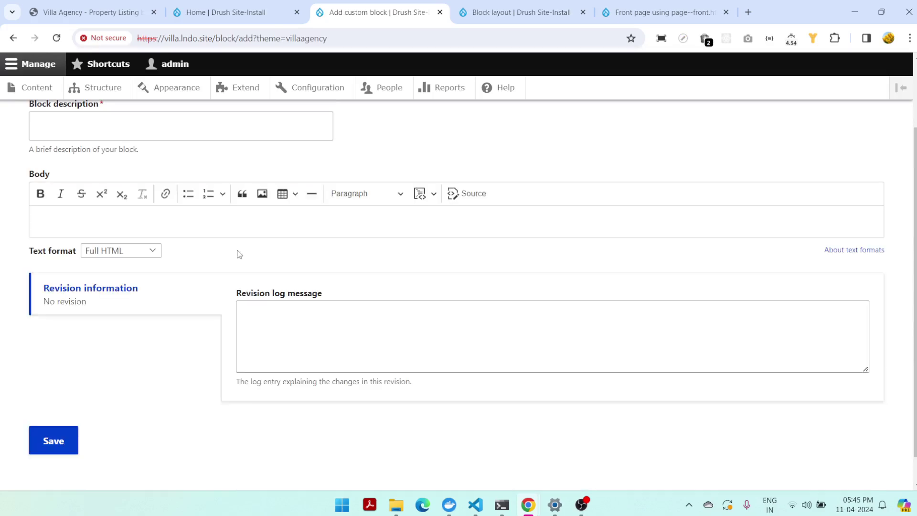
click(451, 194)
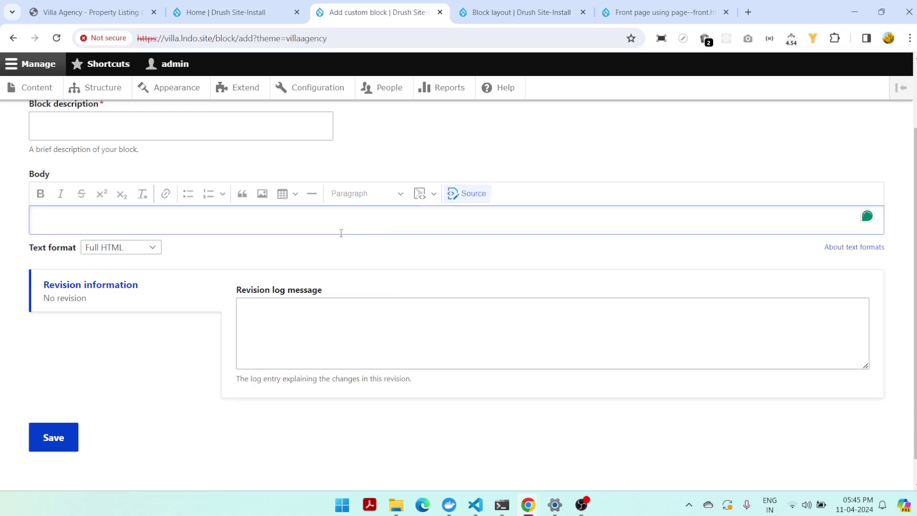
text(<div class="page-heading header-text">     <div class="container">       <div class="row">         <div class="col-lg-12">           <span class="breadcrumb"><a href="#">Home</a> / Properties</span>           <h3>Properties</h3>         </div>       </div>     </div>   </div>)
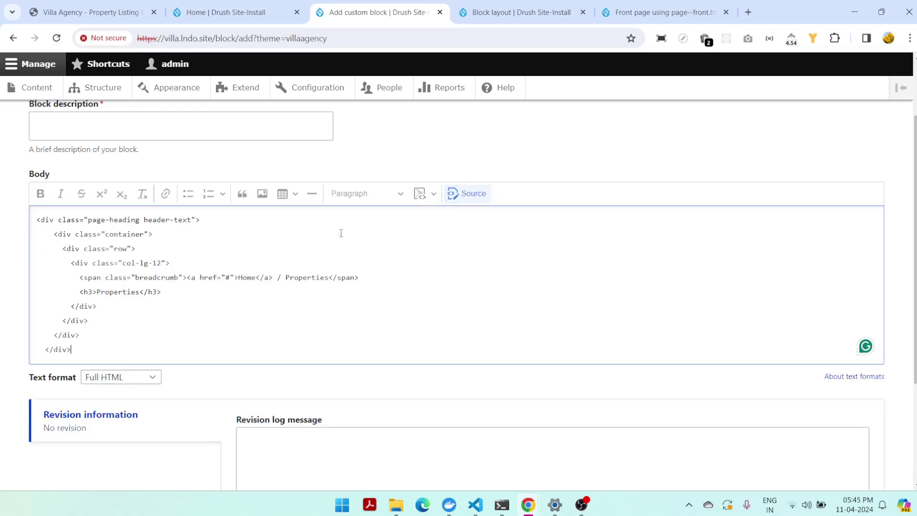
click(470, 192)
scroll(190, 242, up, 2)
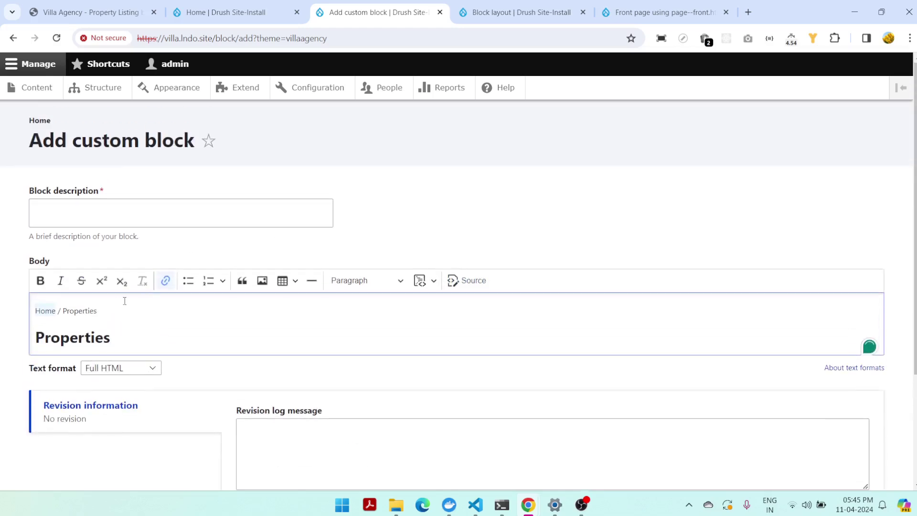
click(473, 281)
click(473, 282)
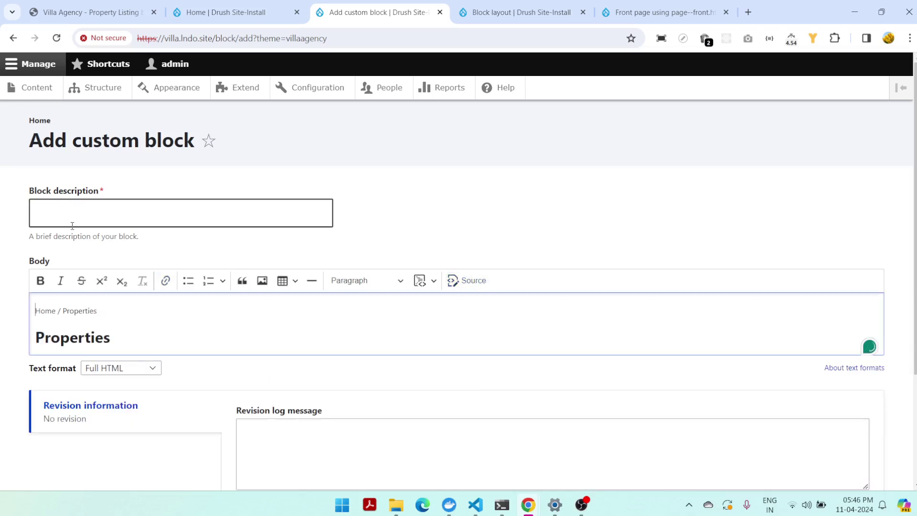
Check the static Properties page, enter "properties" as the custom block's description, and save the block
click(80, 210)
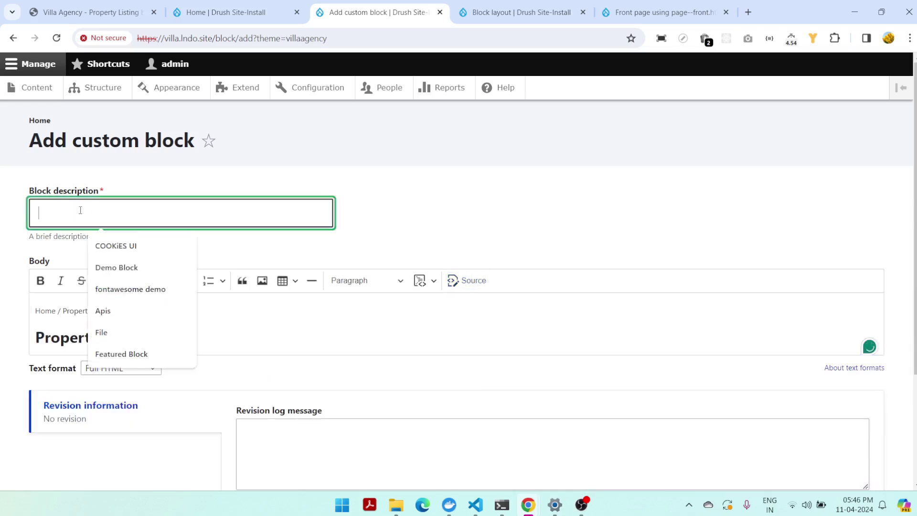
click(616, 198)
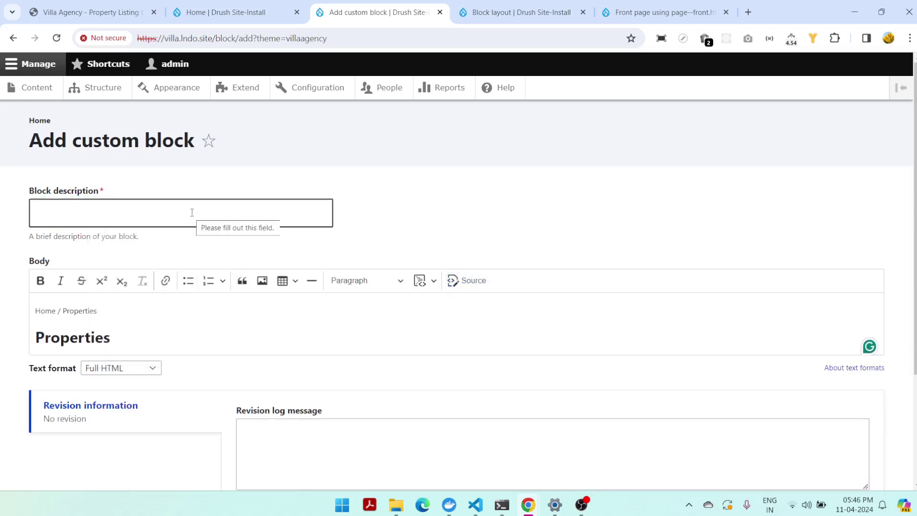
click(217, 12)
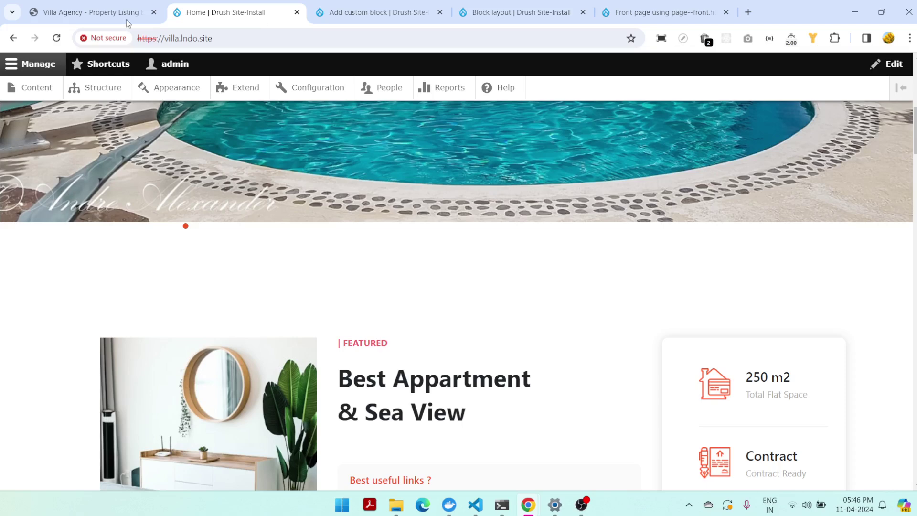
click(84, 16)
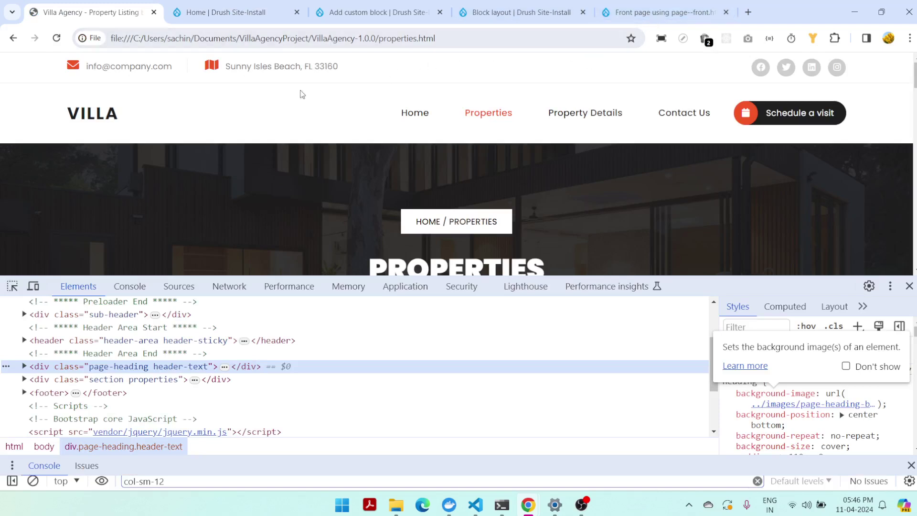
click(377, 13)
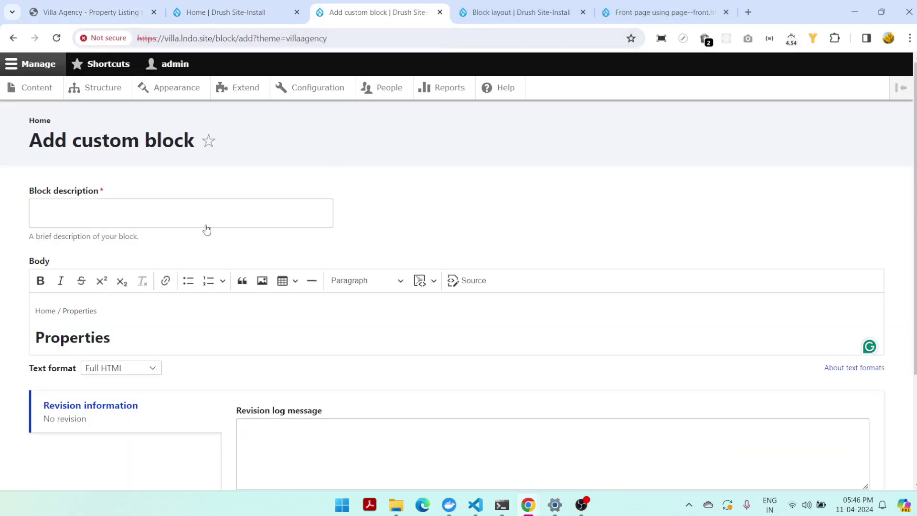
click(180, 211)
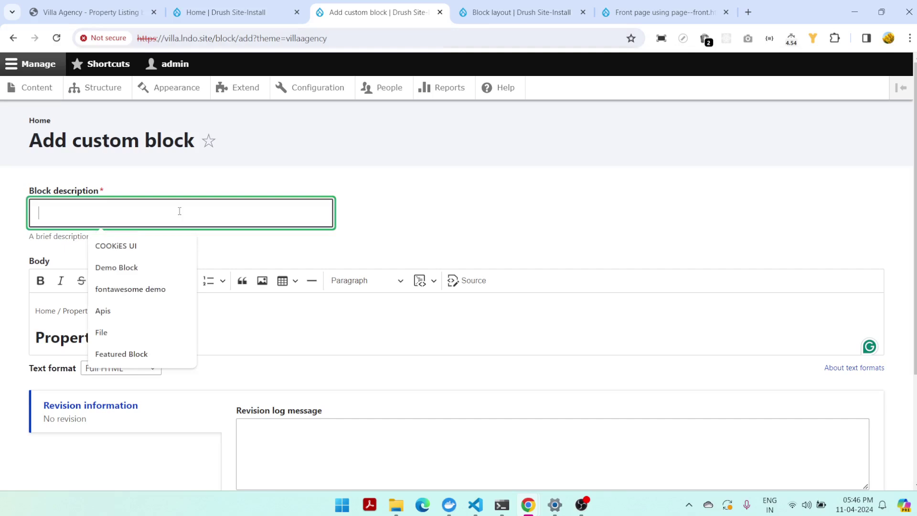
text(properties)
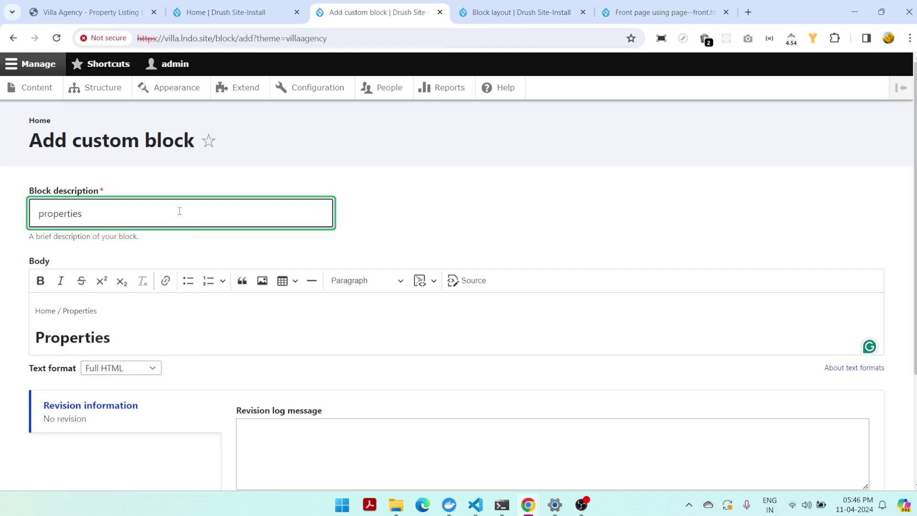
scroll(229, 224, down, 3)
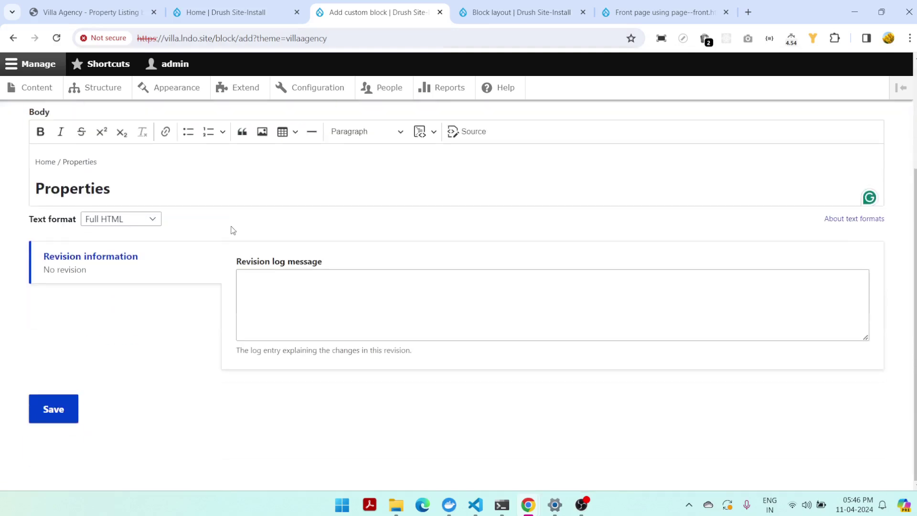
scroll(72, 375, up, 1)
scroll(62, 401, down, 1)
click(52, 409)
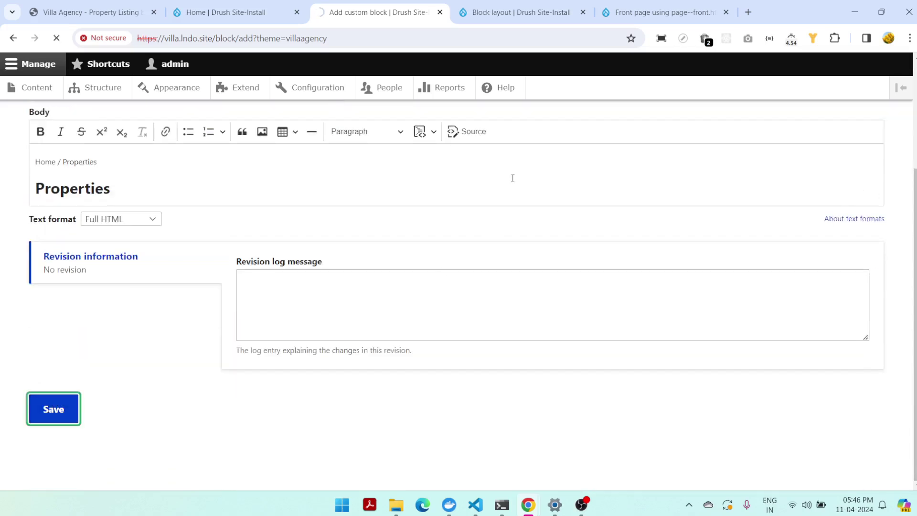
Open the Drupal site's Properties page from the home page and copy the "properties" part of its URL
click(281, 16)
scroll(370, 187, up, 10)
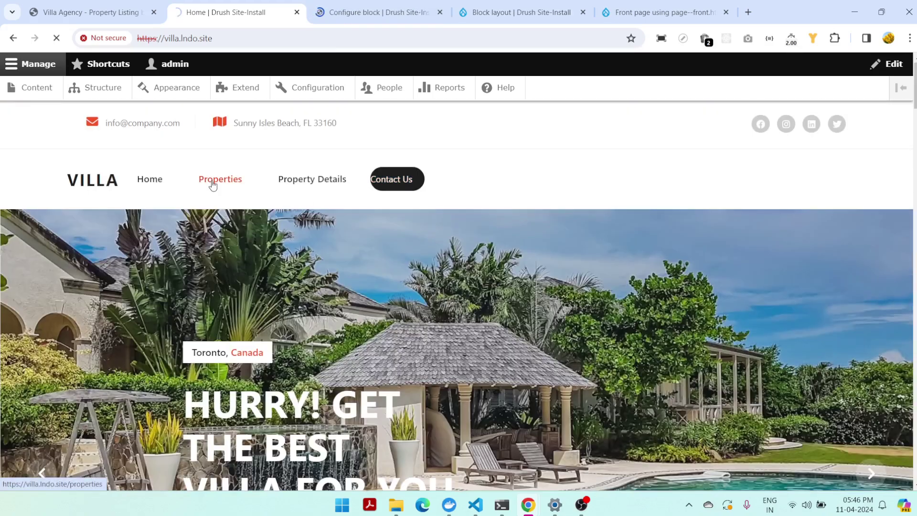
click(354, 13)
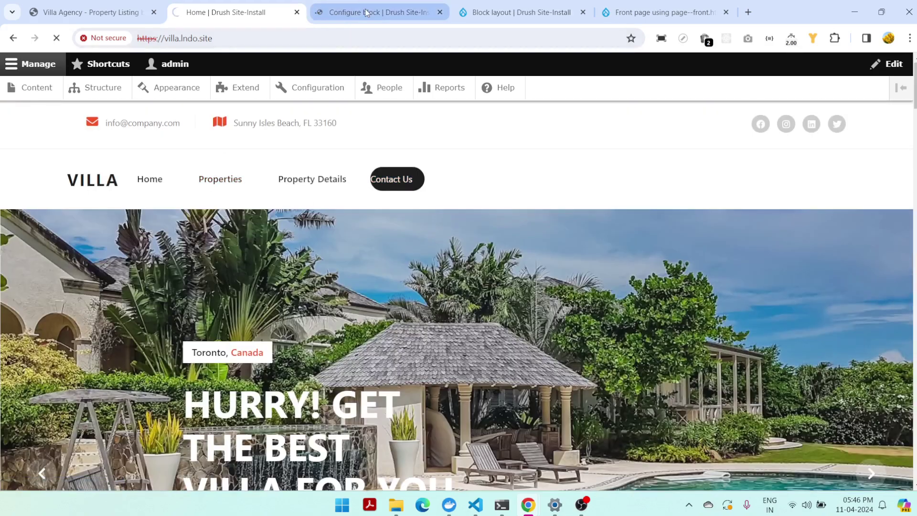
click(229, 20)
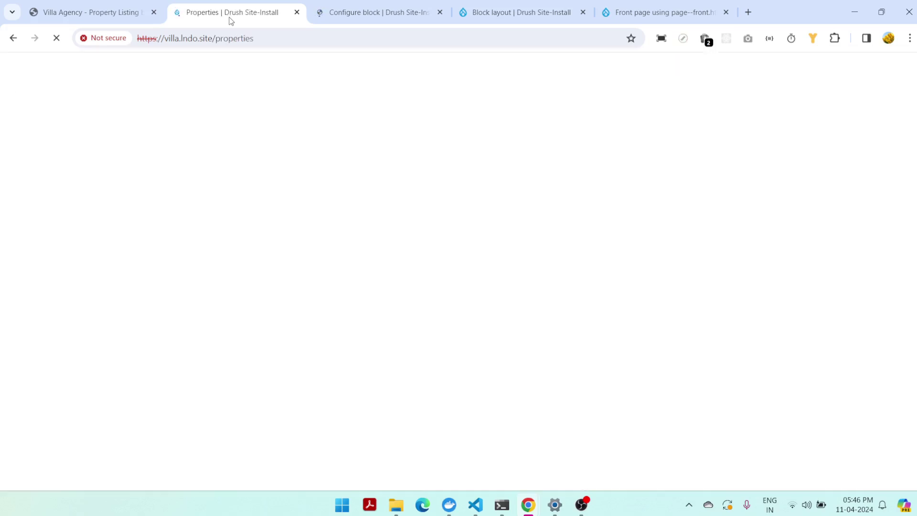
double_click(419, 42)
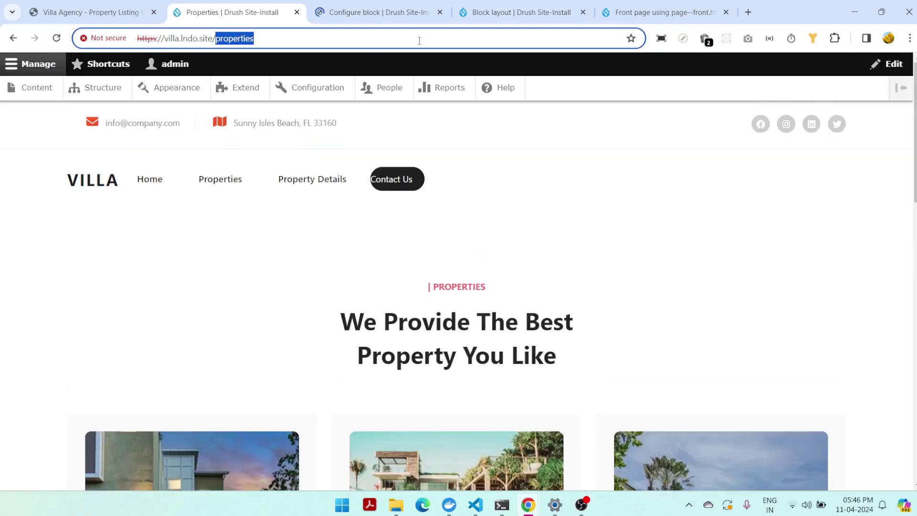
Return to the properties block's configuration and assign the block to the Main Banner region
click(377, 13)
scroll(388, 200, down, 4)
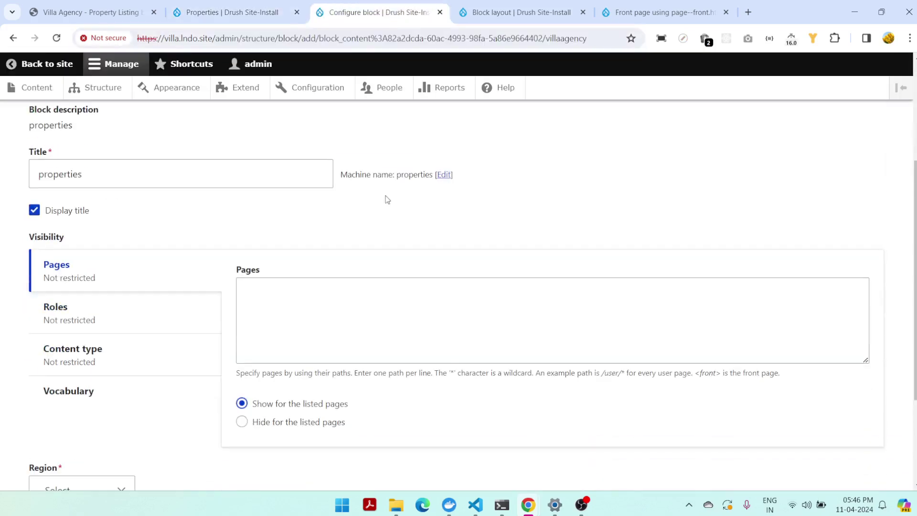
scroll(387, 199, down, 3)
click(89, 374)
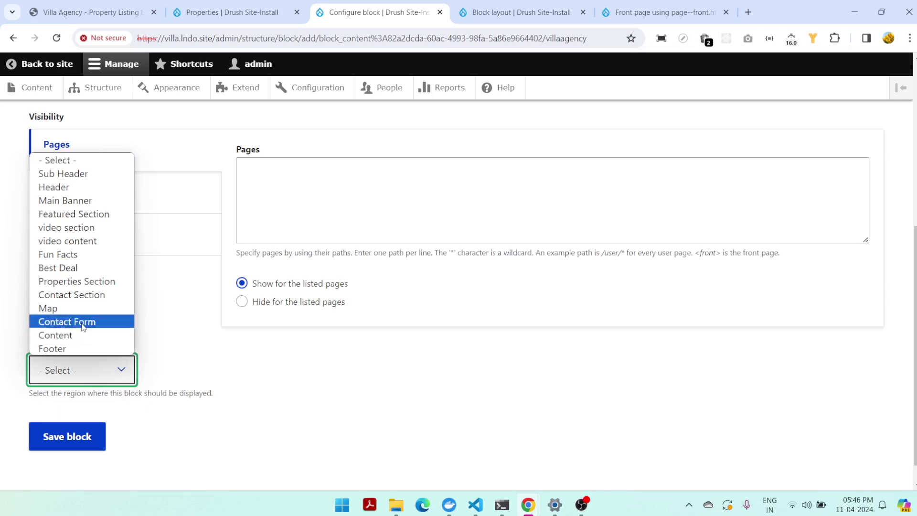
click(67, 200)
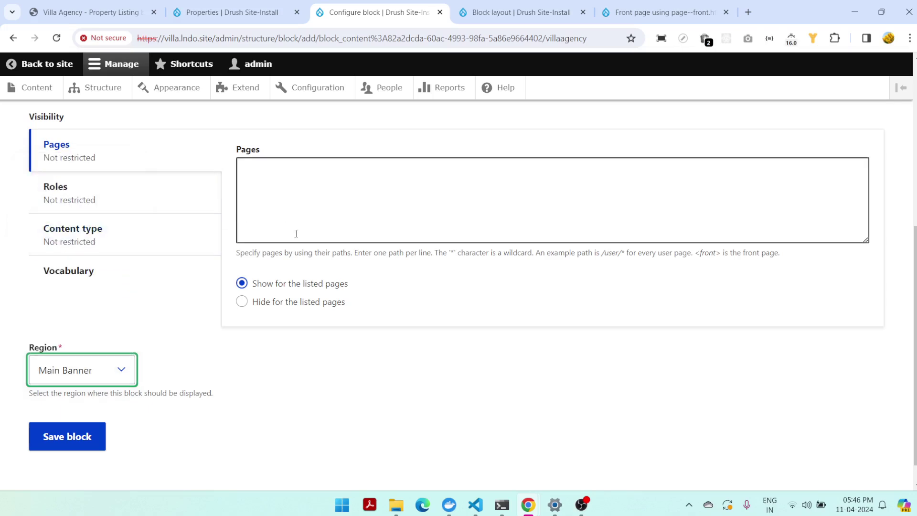
Restrict the block's visibility to the page path "/properties" and save the block
click(293, 204)
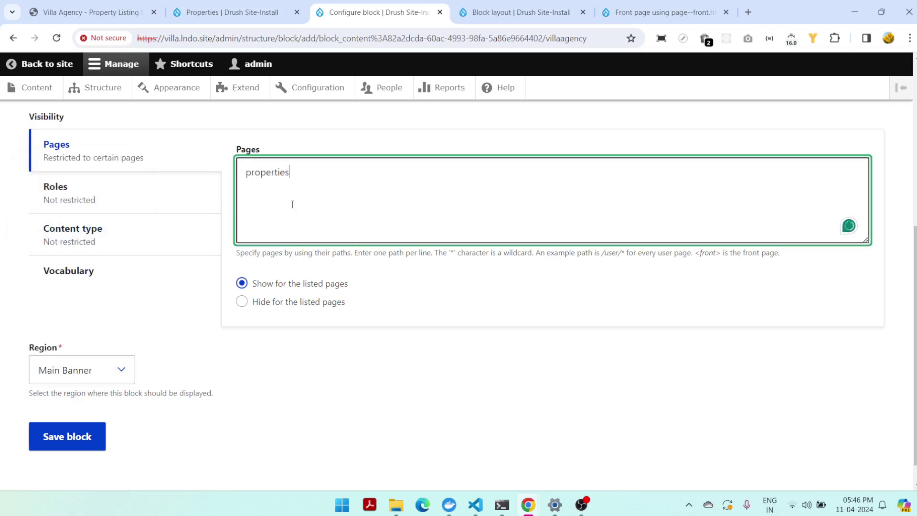
text(properties)
click(248, 175)
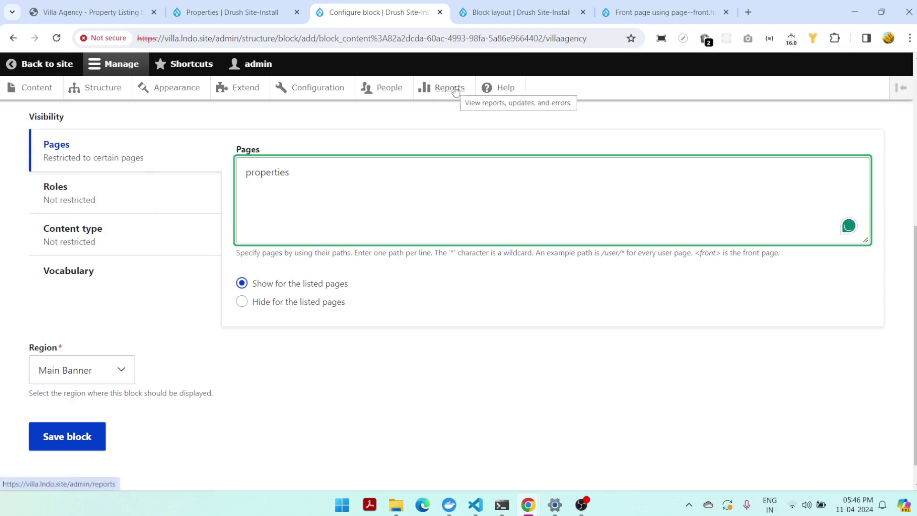
text(/)
click(51, 447)
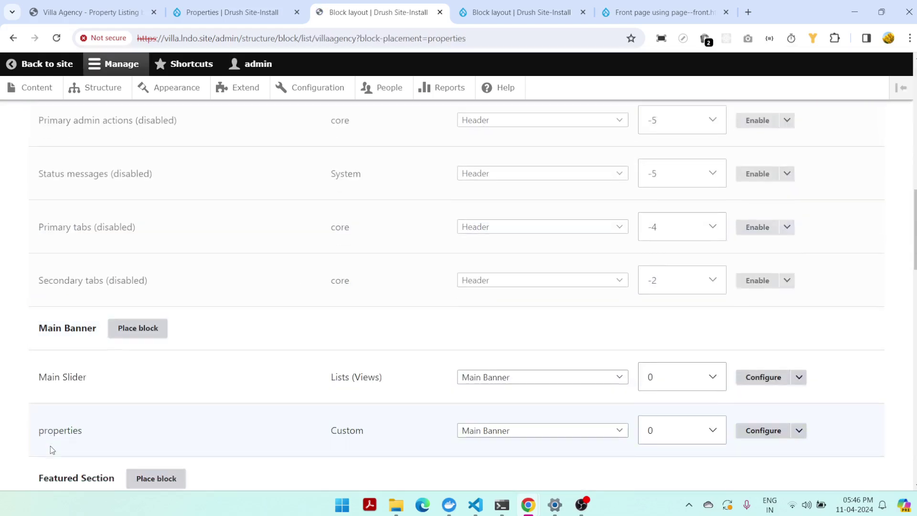
Go back to the site's Properties page, configure its properties banner block to hide the title, and save the block
click(49, 64)
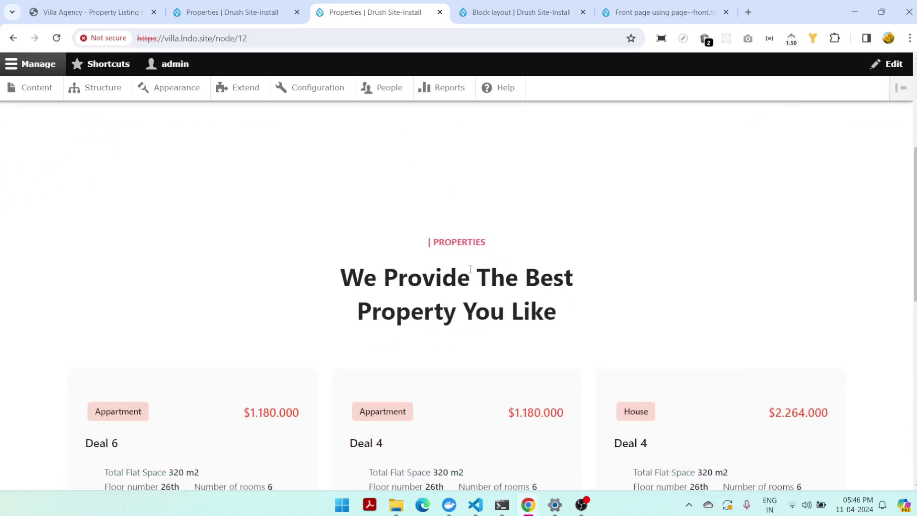
scroll(473, 293, down, 2)
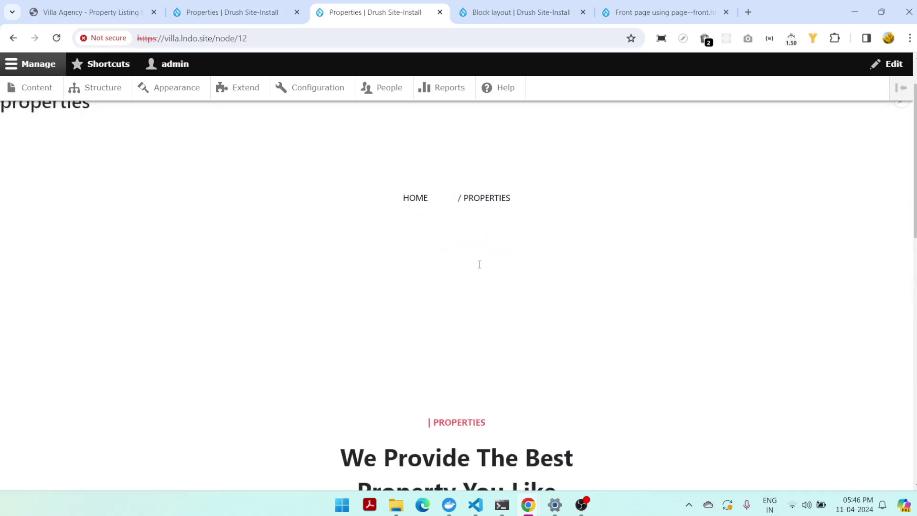
scroll(480, 264, up, 3)
click(901, 221)
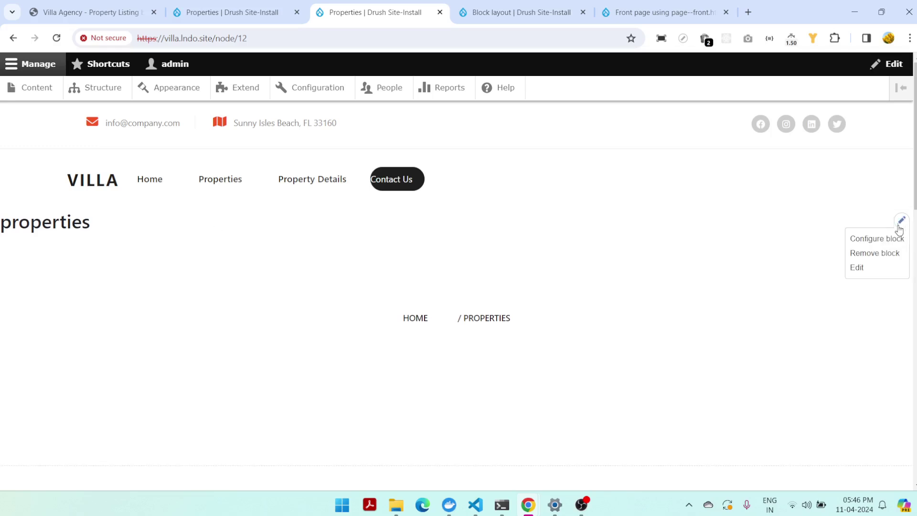
click(875, 242)
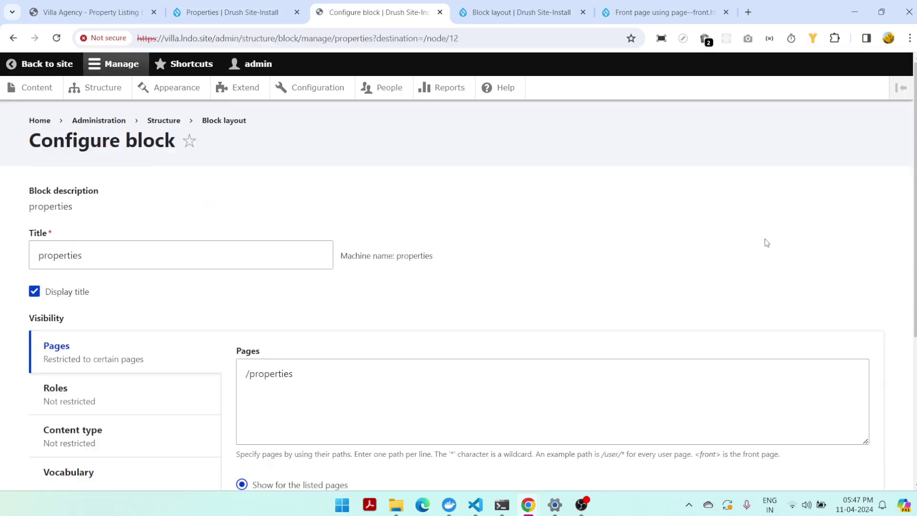
scroll(295, 279, down, 4)
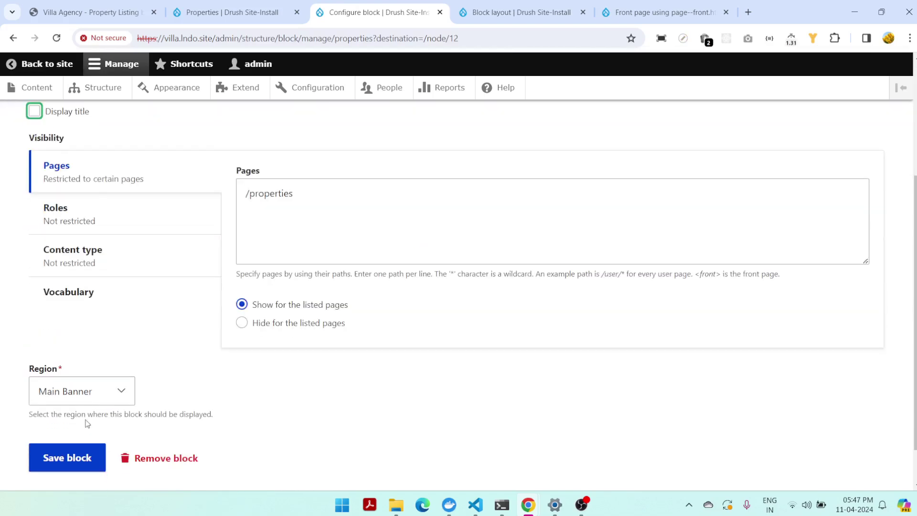
click(70, 460)
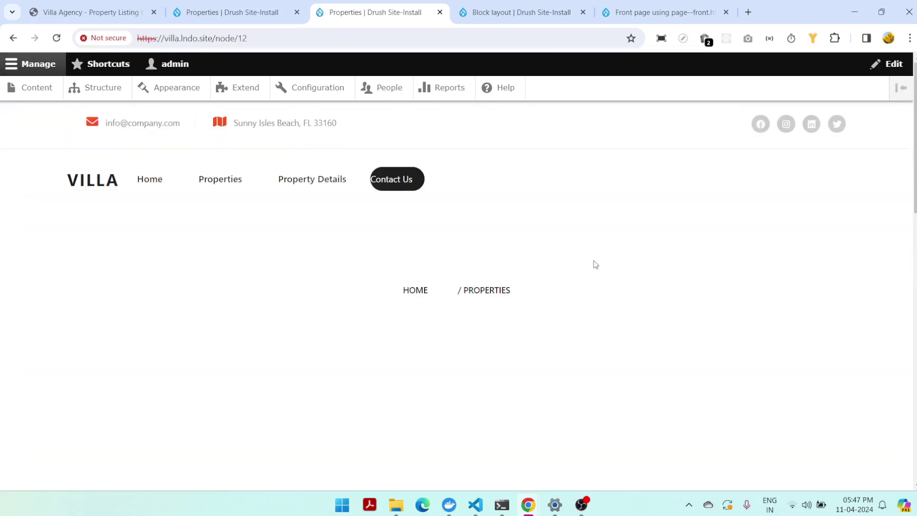
Compare the resulting banner with the static Properties page and inspect the template's "page-heading header-text" div
scroll(599, 264, down, 3)
click(109, 20)
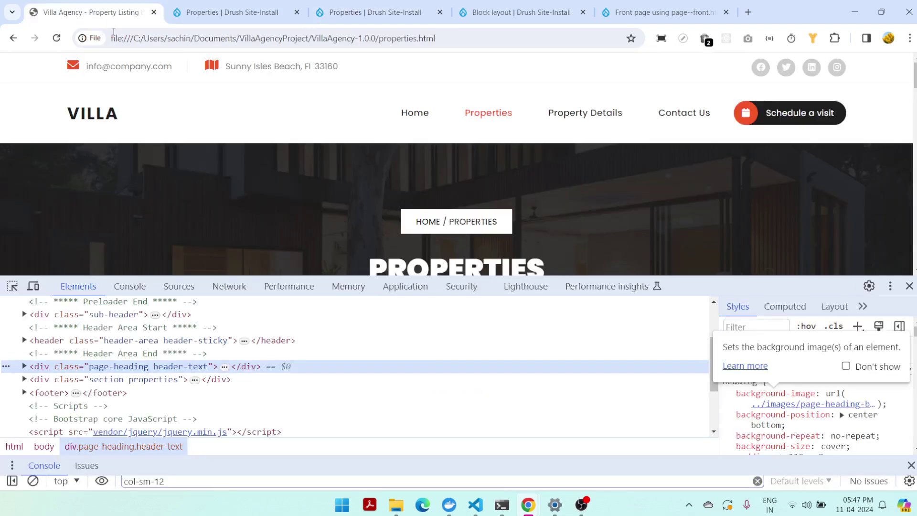
click(12, 286)
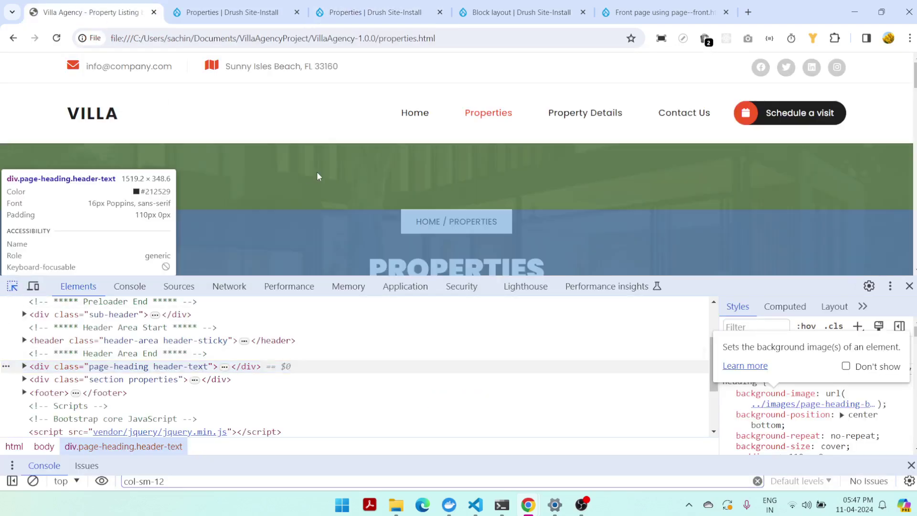
click(317, 176)
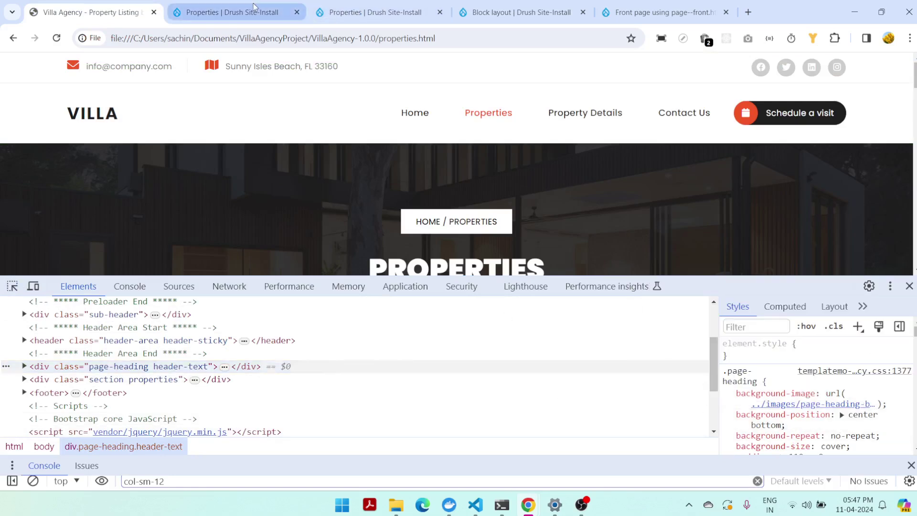
Inspect the "page-heading header-text" div on the Drupal Properties page and examine its background-image path
click(229, 13)
click(338, 13)
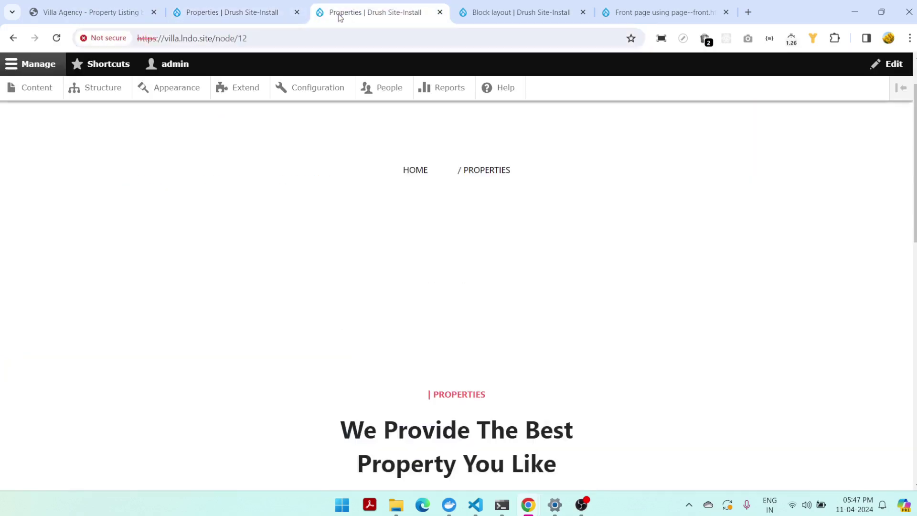
right_click(253, 236)
scroll(336, 436, down, 3)
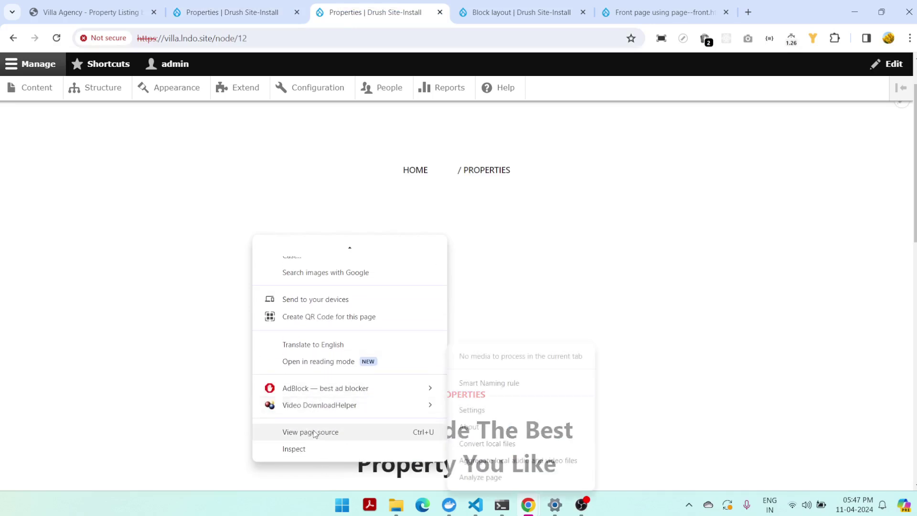
click(312, 451)
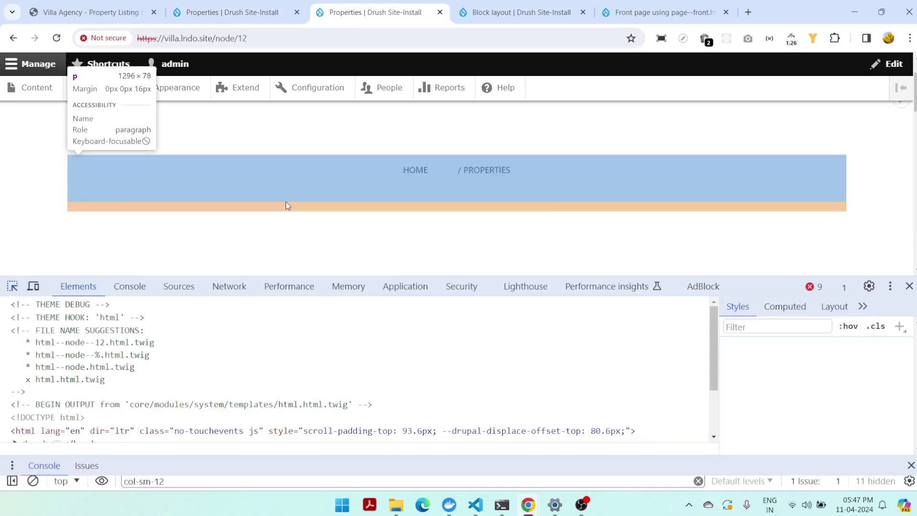
scroll(253, 358, up, 1)
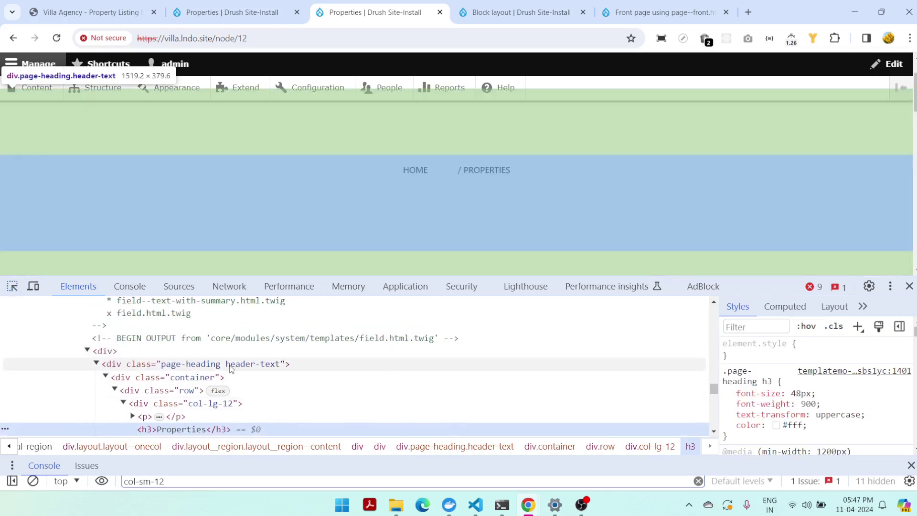
click(222, 364)
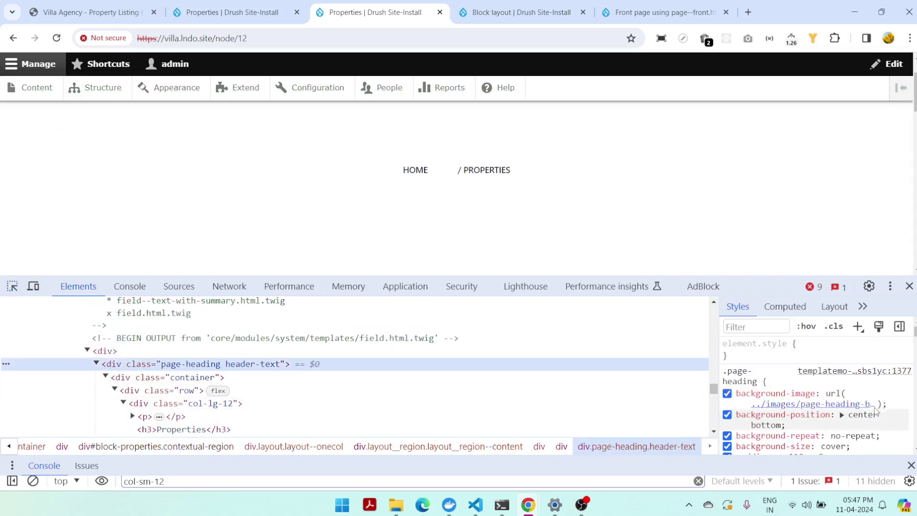
mouse_move(790, 411)
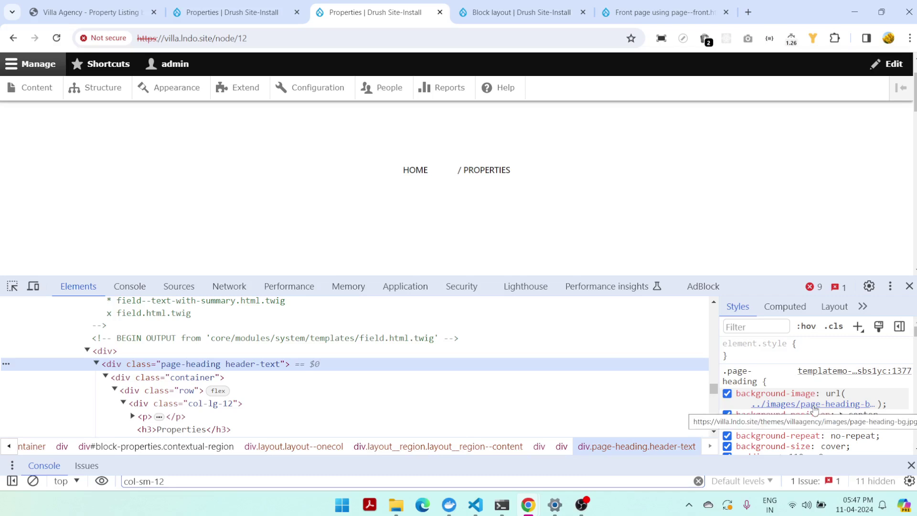
Check the banner's background-image source on the static Properties page and open page-heading-bg.jpg in its own tab
click(88, 21)
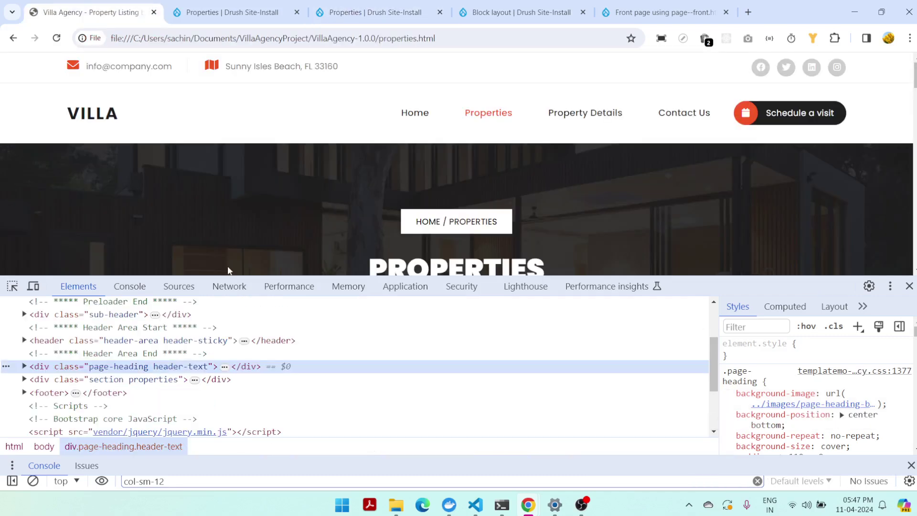
mouse_move(811, 403)
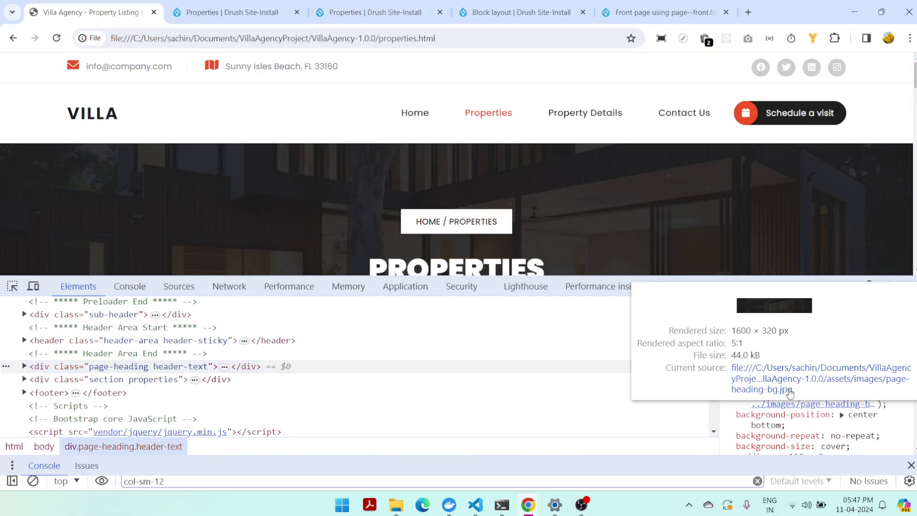
click(789, 392)
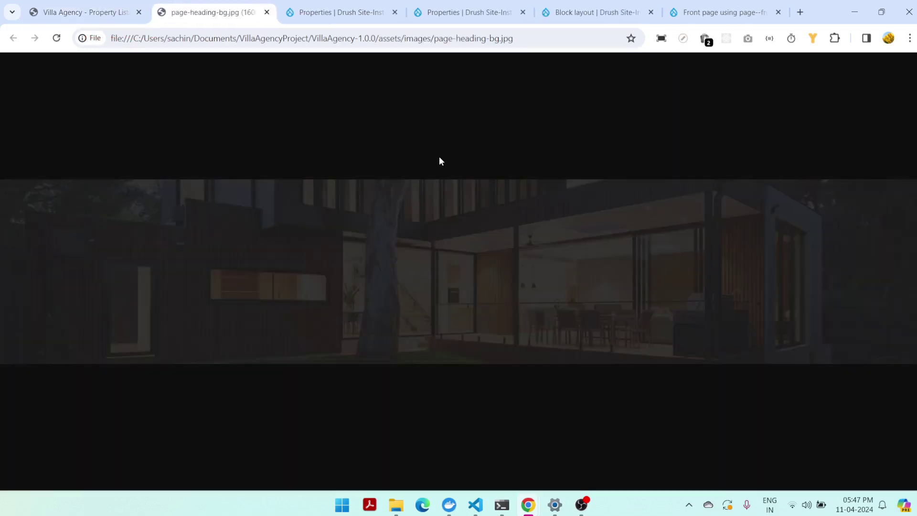
Close the extra Properties tab, start a new Image media item in Drupal, and upload page-heading-bg.jpg from the template's images folder
click(336, 12)
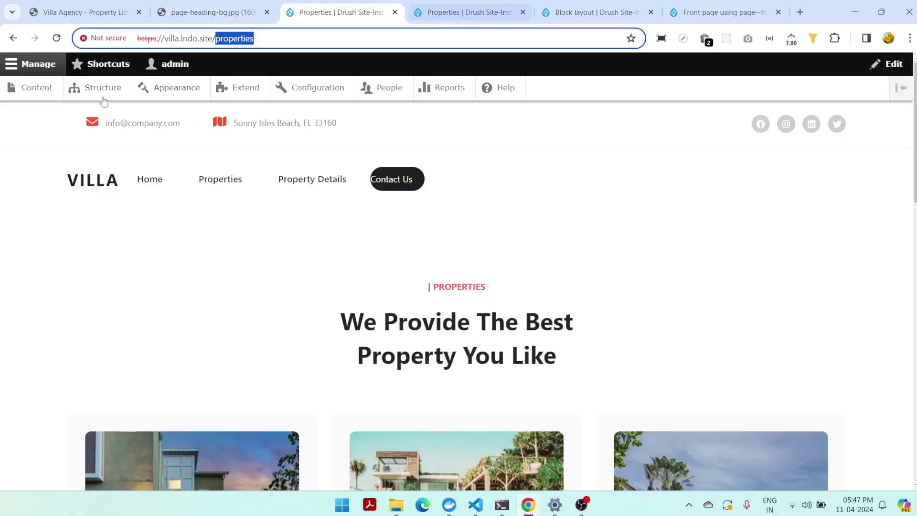
key(Return)
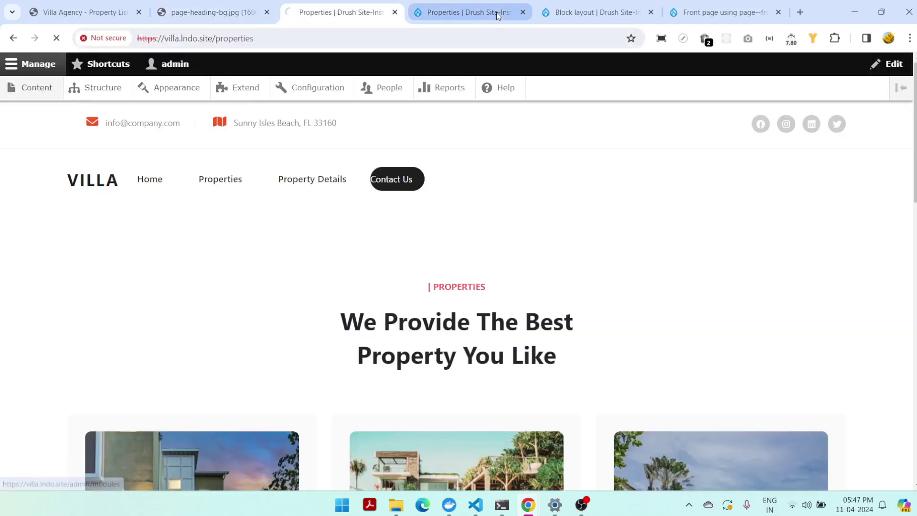
click(502, 11)
click(522, 12)
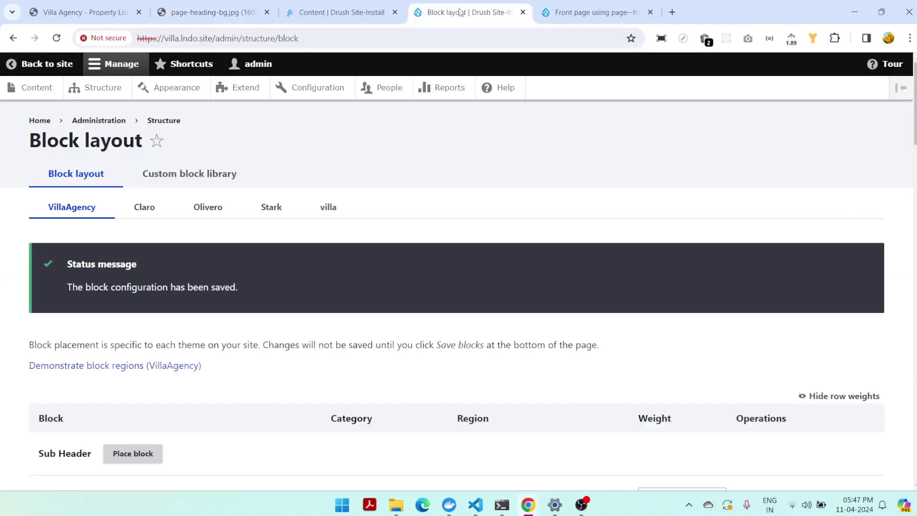
click(339, 12)
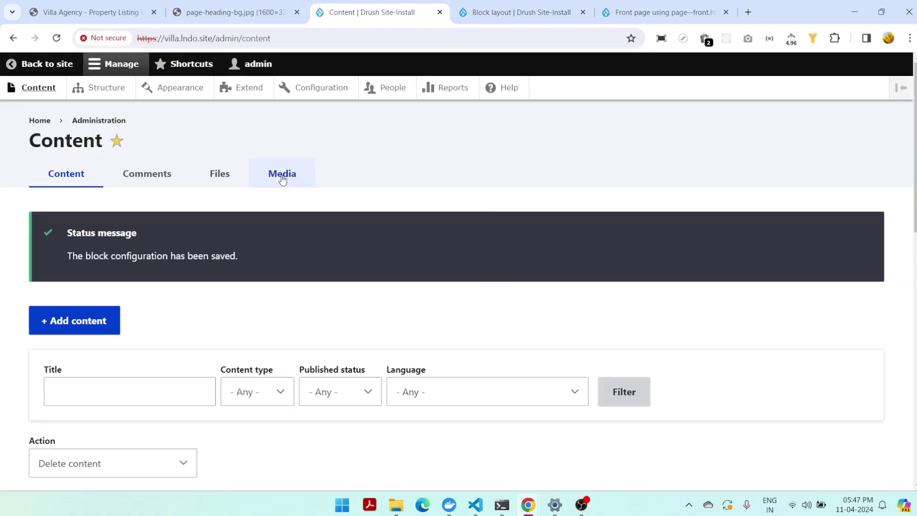
click(282, 177)
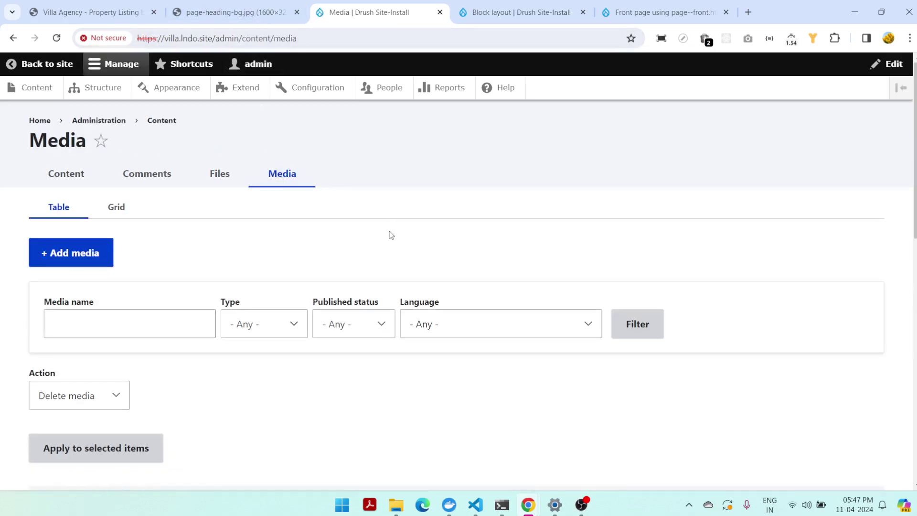
click(61, 254)
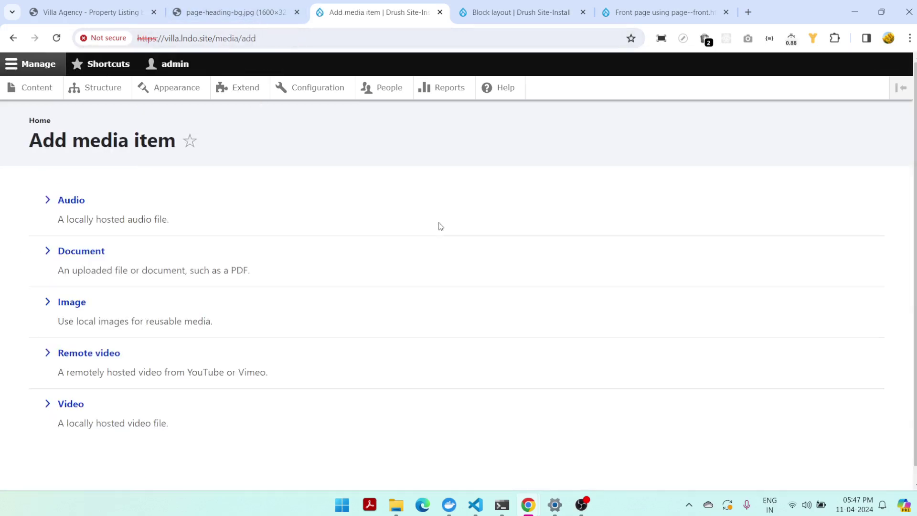
click(79, 301)
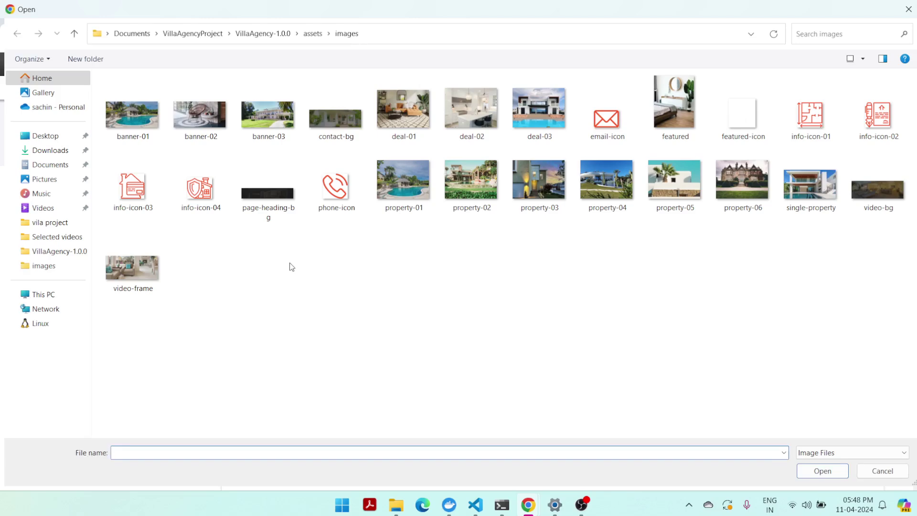
double_click(266, 201)
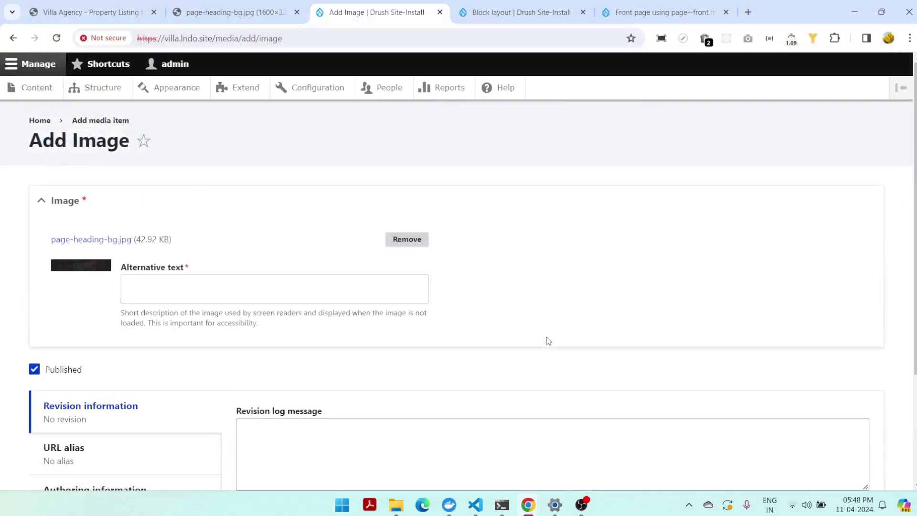
Open the uploaded page-heading-bg.jpg file in a new tab and return to the Add Image form
click(204, 287)
right_click(88, 238)
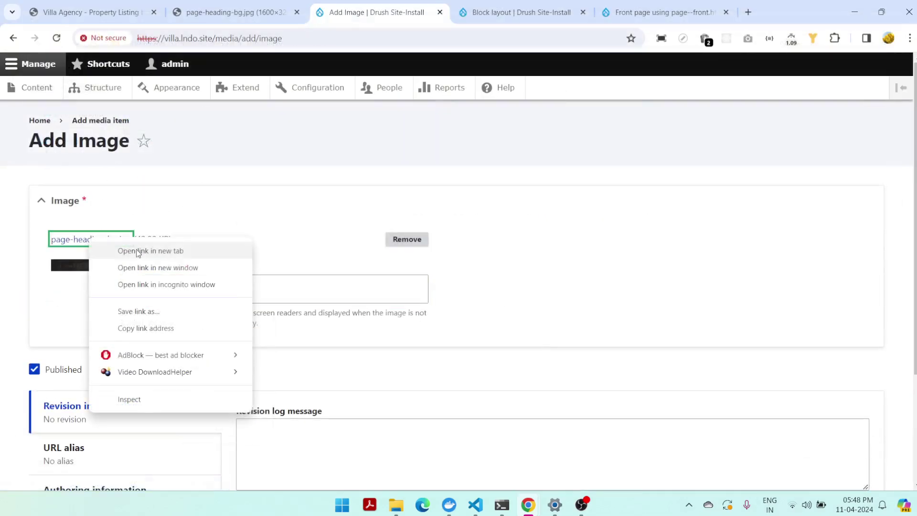
click(138, 250)
click(494, 13)
click(364, 10)
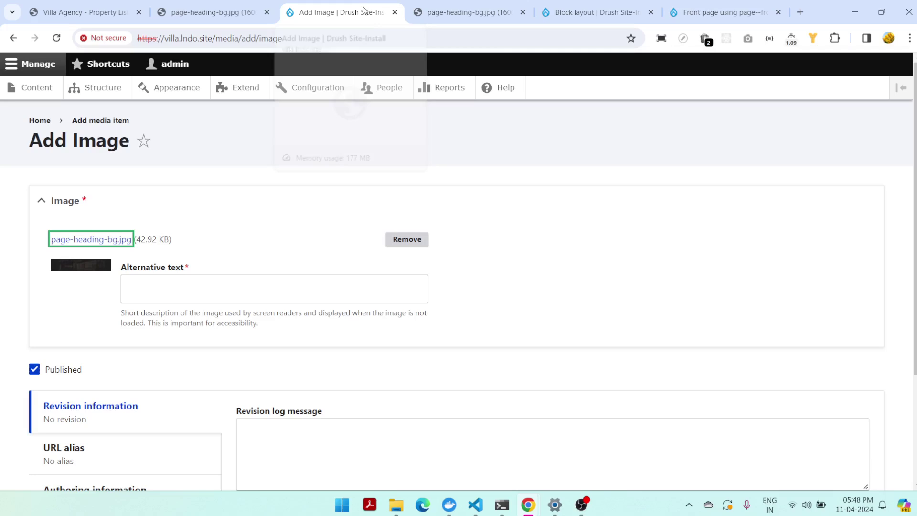
Give the uploaded banner image the alternative text "properties" and save the media item
click(194, 292)
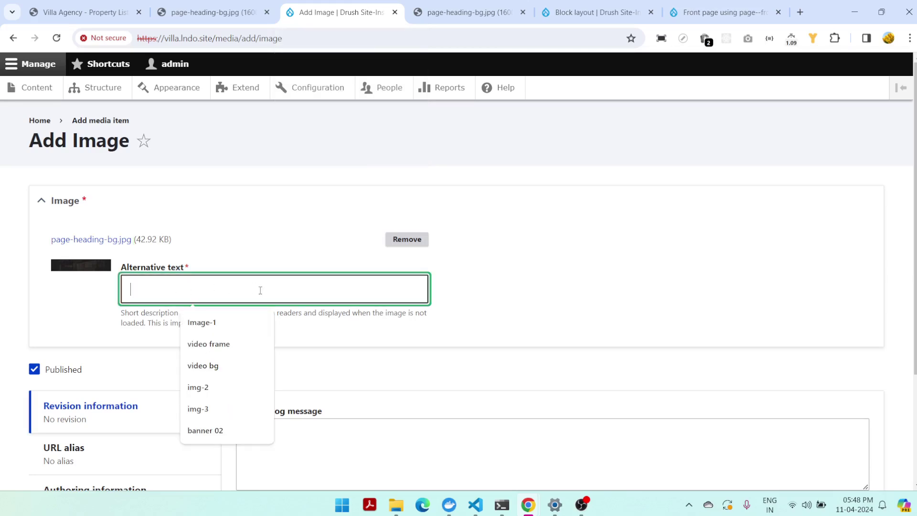
text(properties)
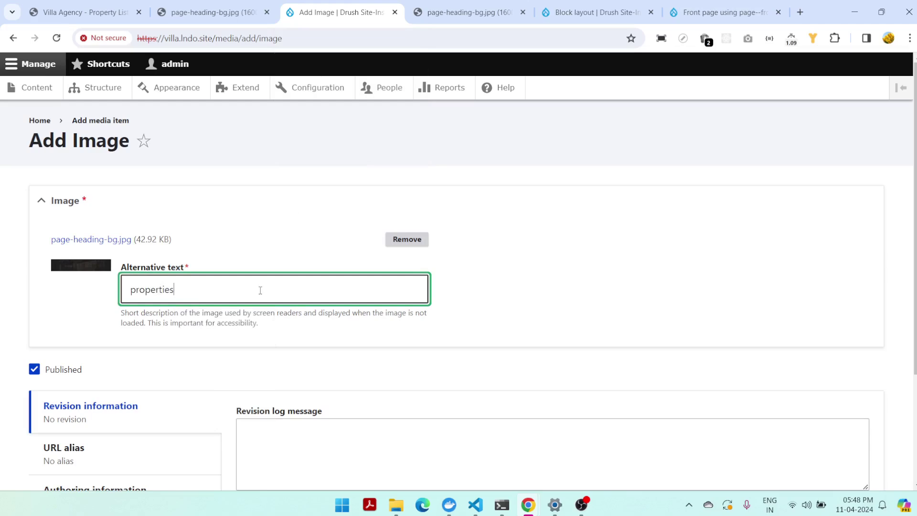
scroll(240, 298, down, 3)
click(56, 407)
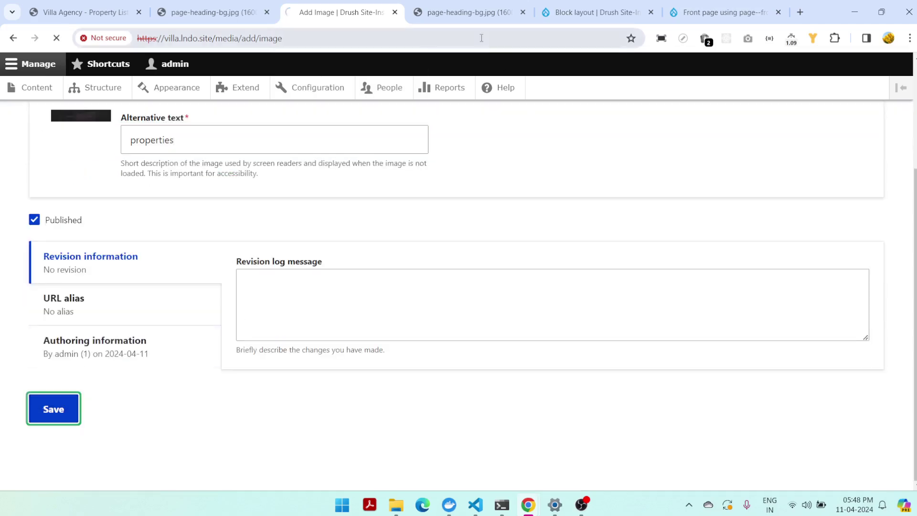
Copy the web address of the uploaded page-heading-bg.jpg and bring up the static template's Properties page
click(472, 19)
click(350, 36)
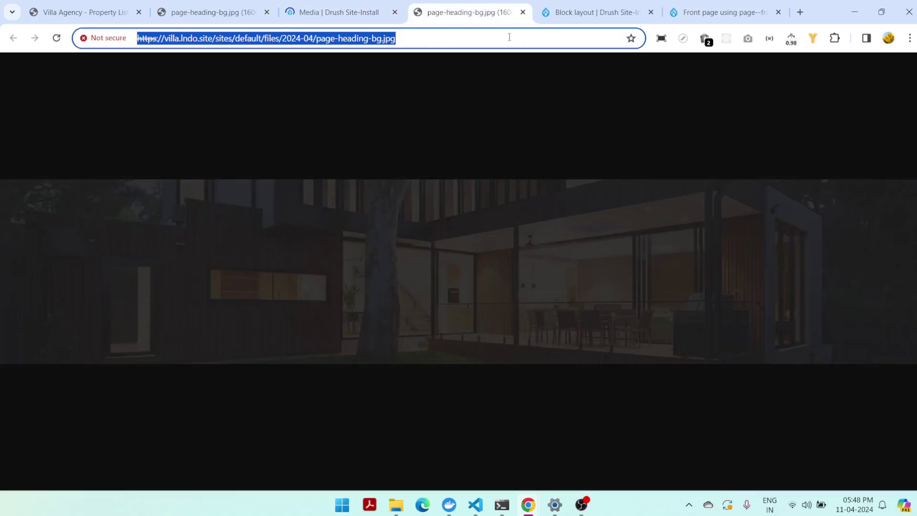
click(351, 14)
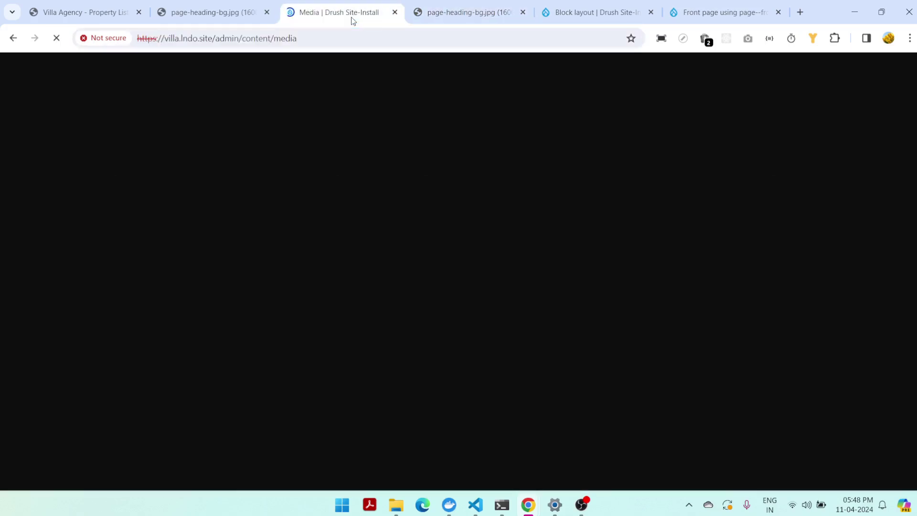
click(456, 14)
click(313, 14)
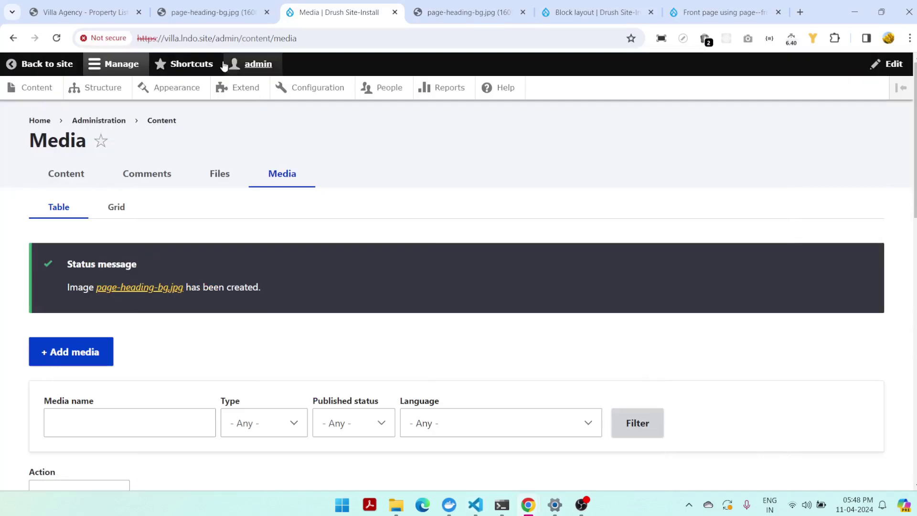
click(210, 13)
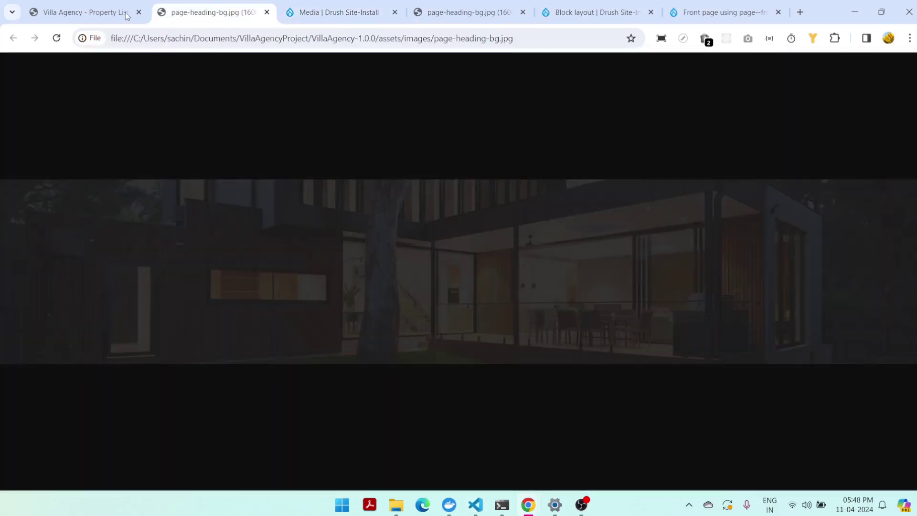
click(71, 15)
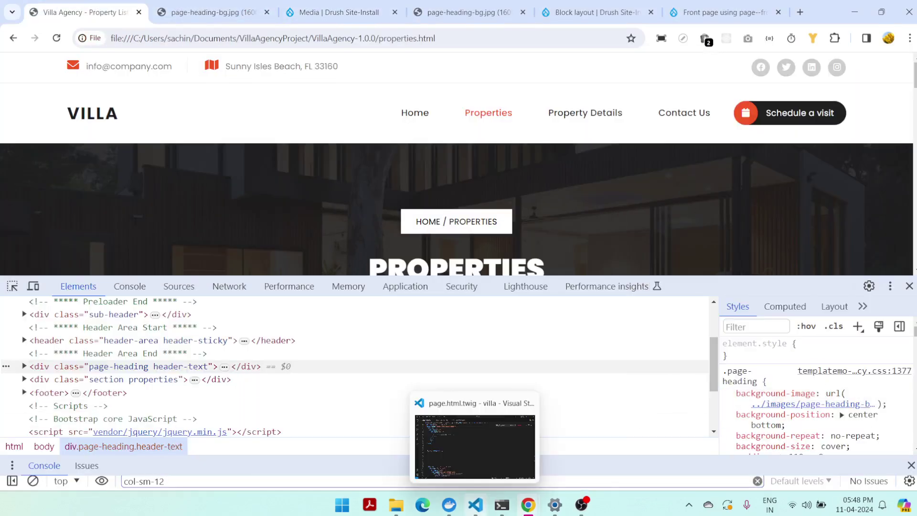
Switch to VS Code and open templatemo-villa-agency.css from the villaagency theme's css folder
click(475, 504)
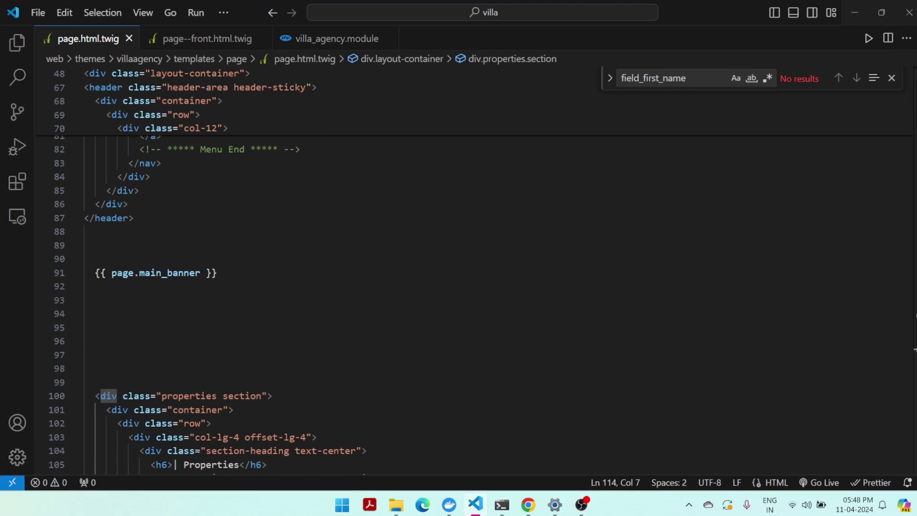
click(13, 55)
click(76, 271)
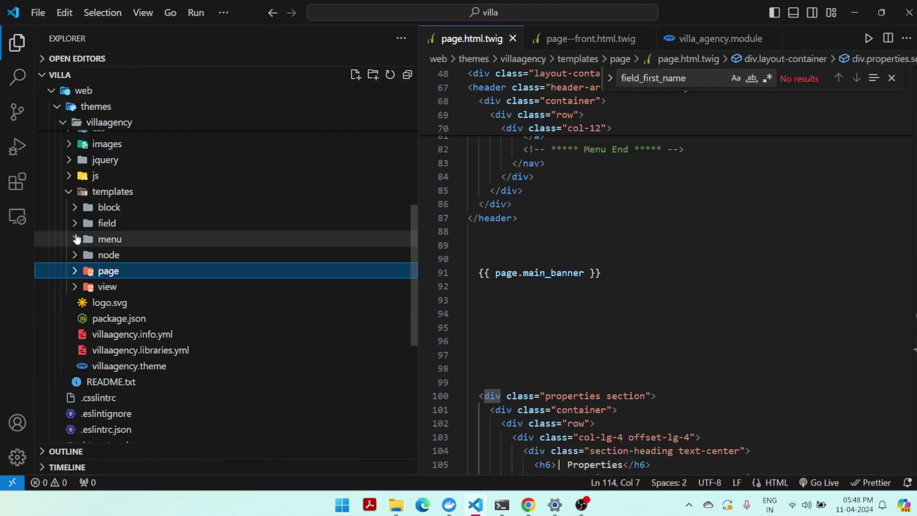
click(87, 195)
scroll(151, 207, up, 2)
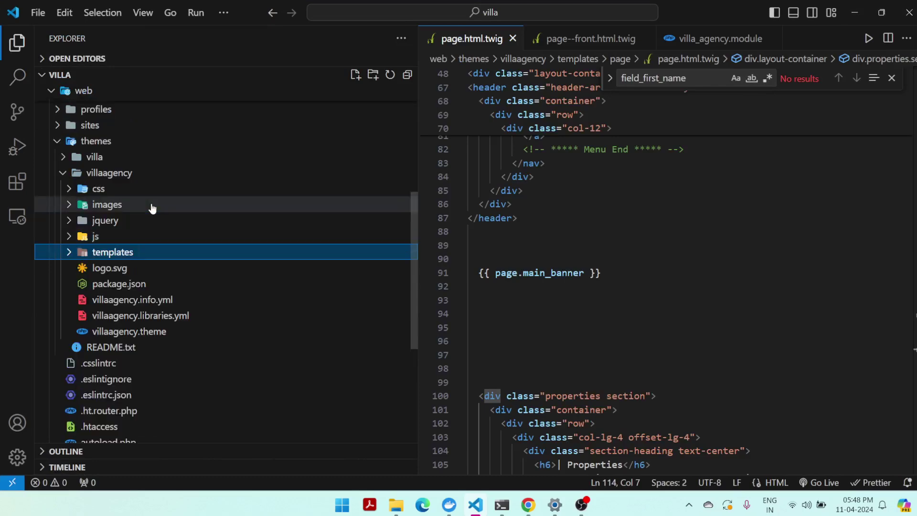
click(98, 189)
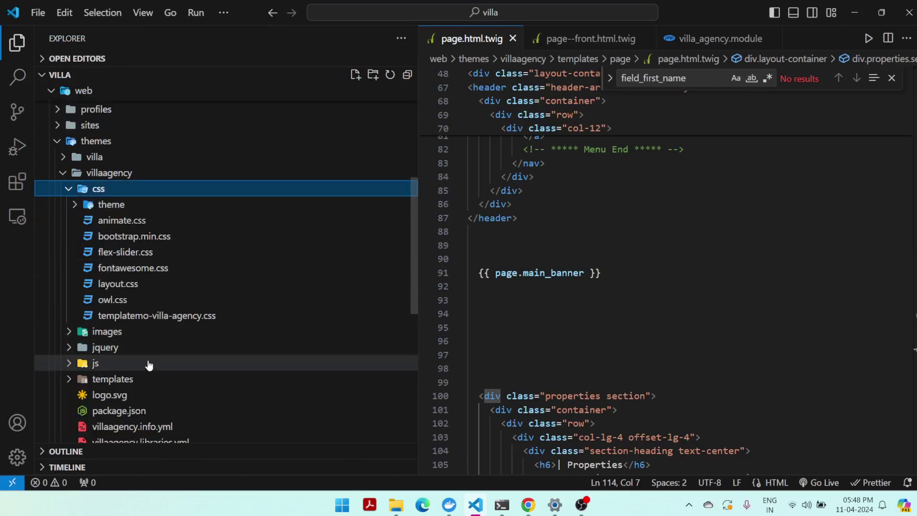
click(84, 316)
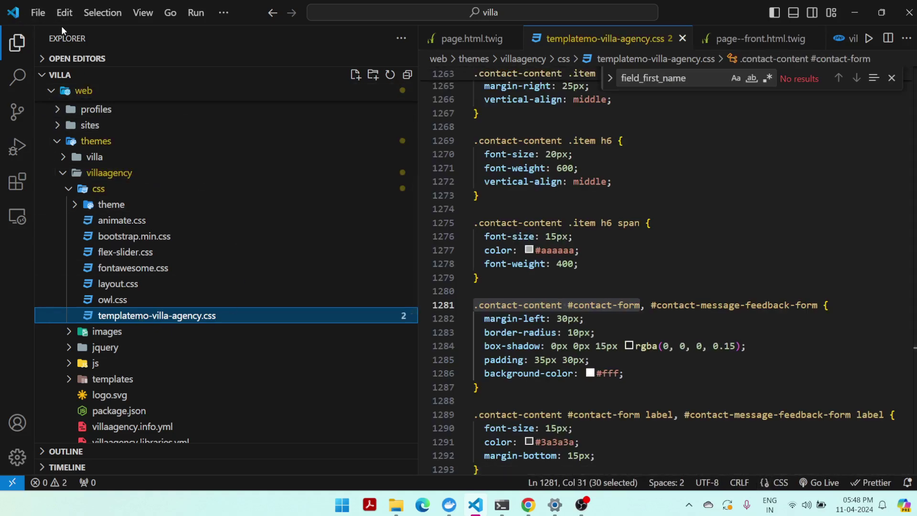
Check the banner's style rule on the static Properties page, then search the theme stylesheet for ".page"
mouse_move(527, 507)
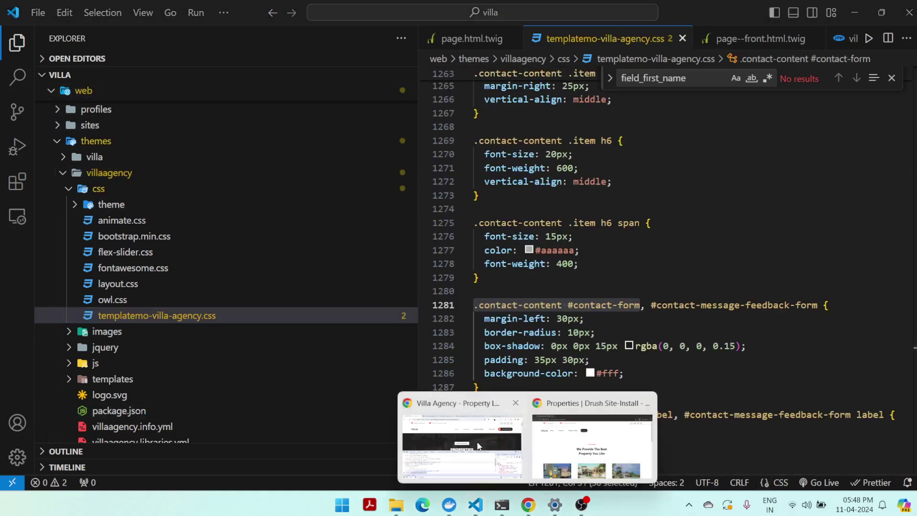
click(506, 449)
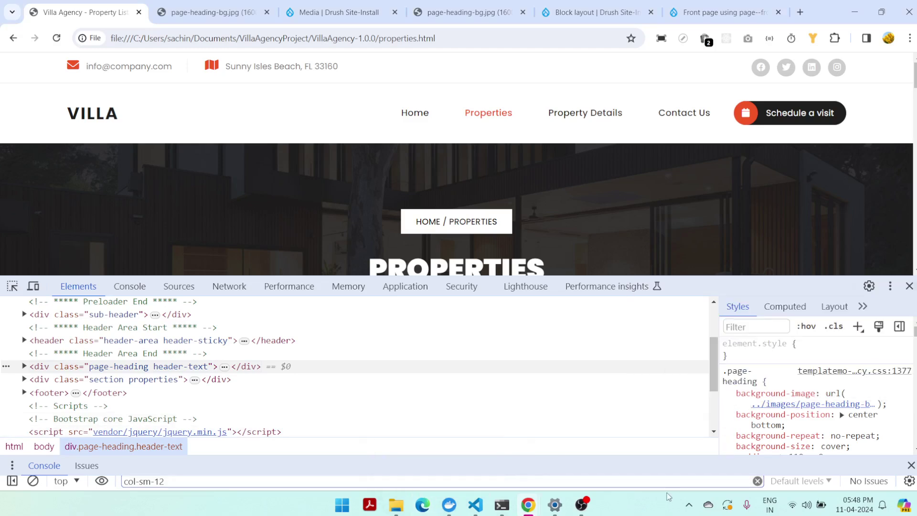
click(475, 507)
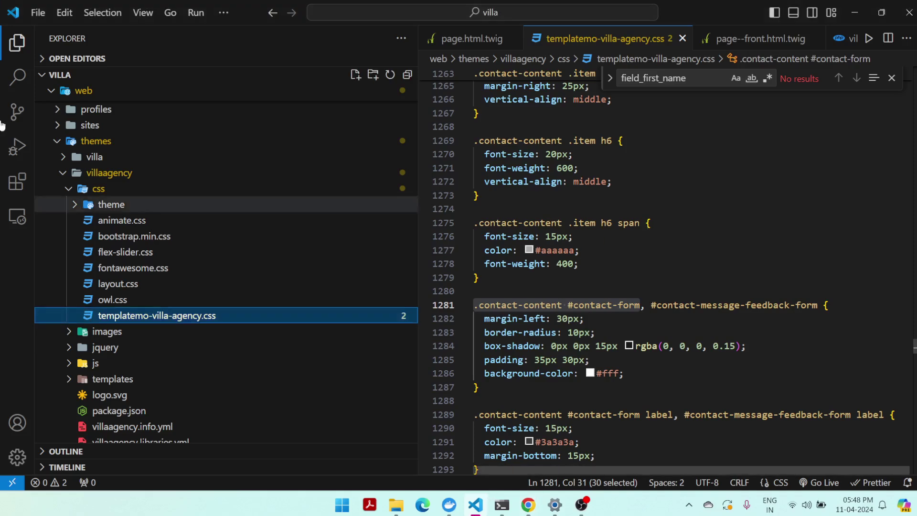
click(426, 225)
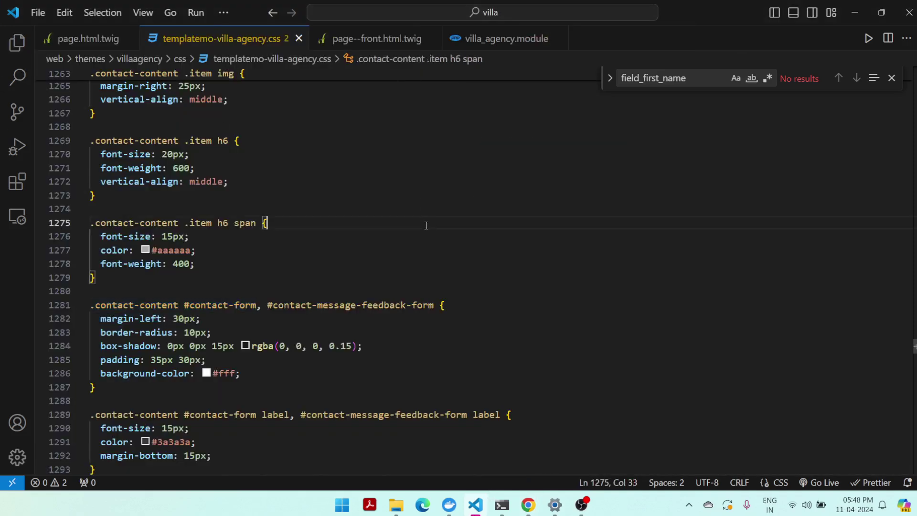
key(ctrl+f)
text(.page)
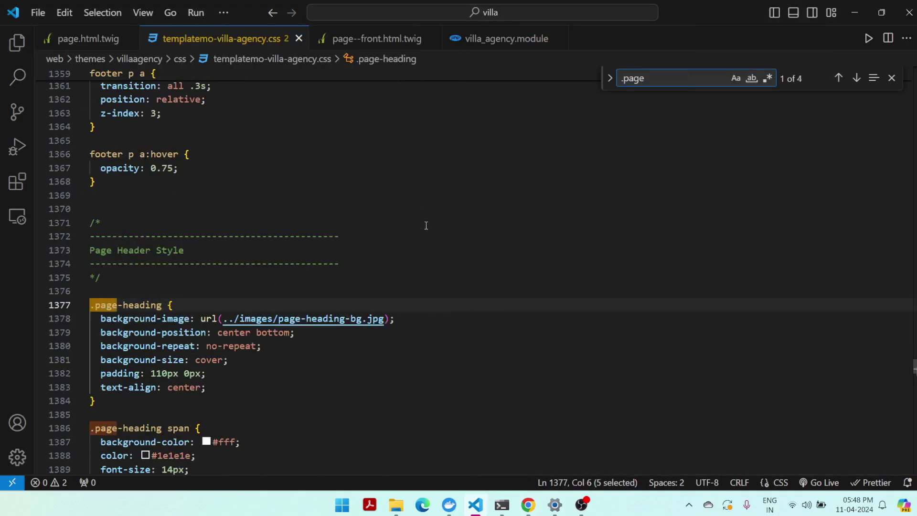
drag(221, 319, 385, 319)
key(BackSpace)
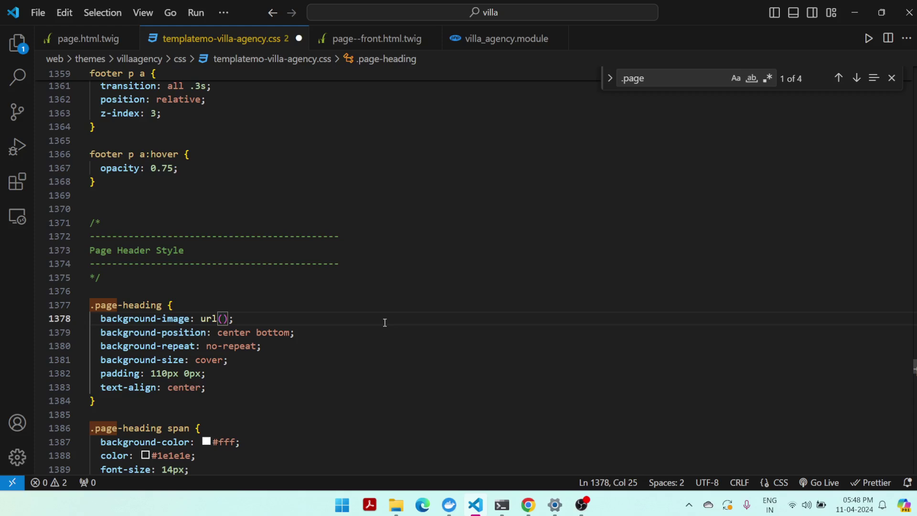
text(https: //villa.lndo.site/sites/default/files/2024-04/page-heading-bg.jpg)
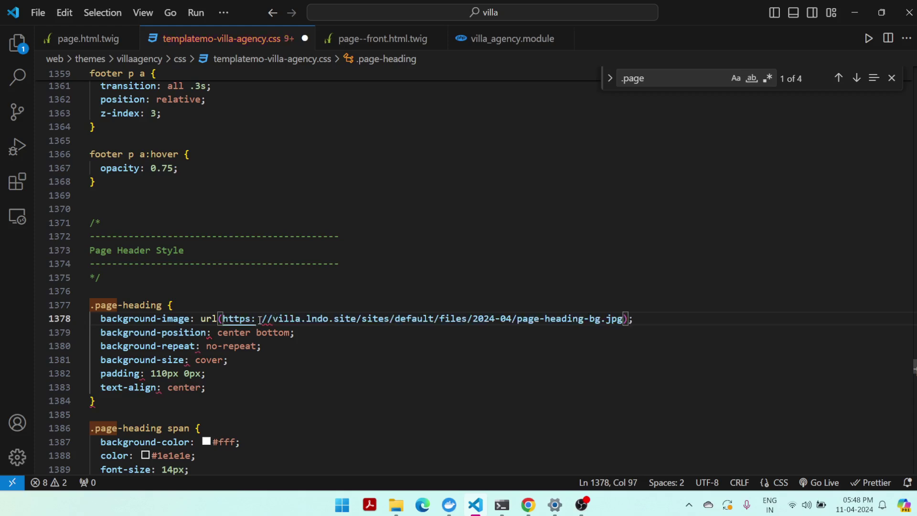
key(Home)
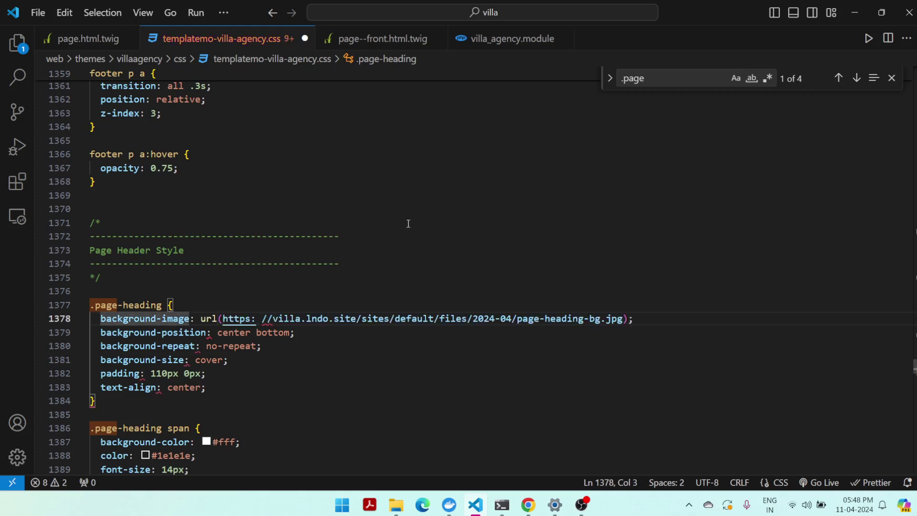
click(263, 319)
key(BackSpace)
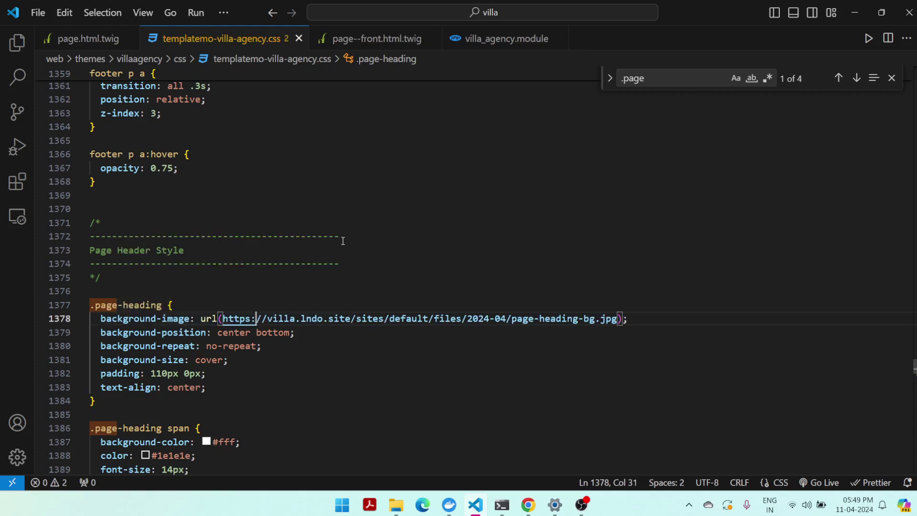
Return from Drupal's Media list to the site's Properties page in Chrome, close the uploaded image's tab, and check the page down to the footer
mouse_move(519, 514)
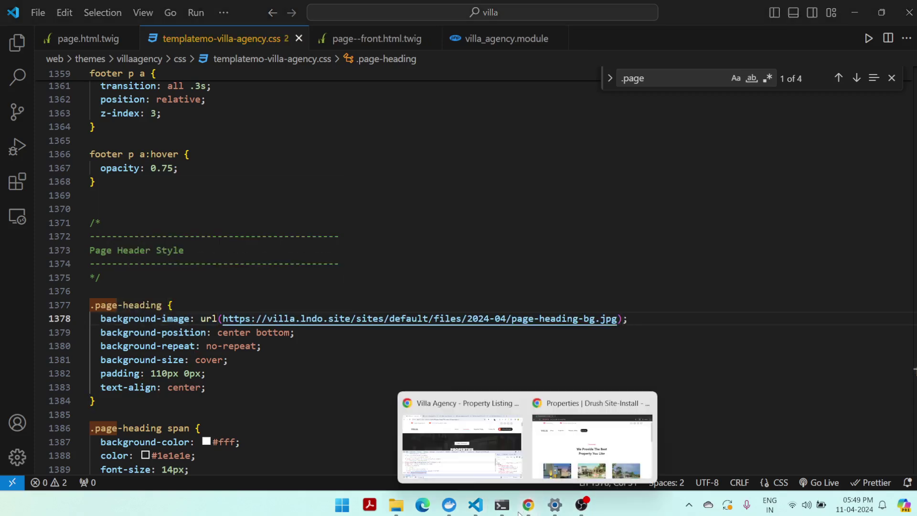
click(447, 447)
click(215, 12)
click(339, 15)
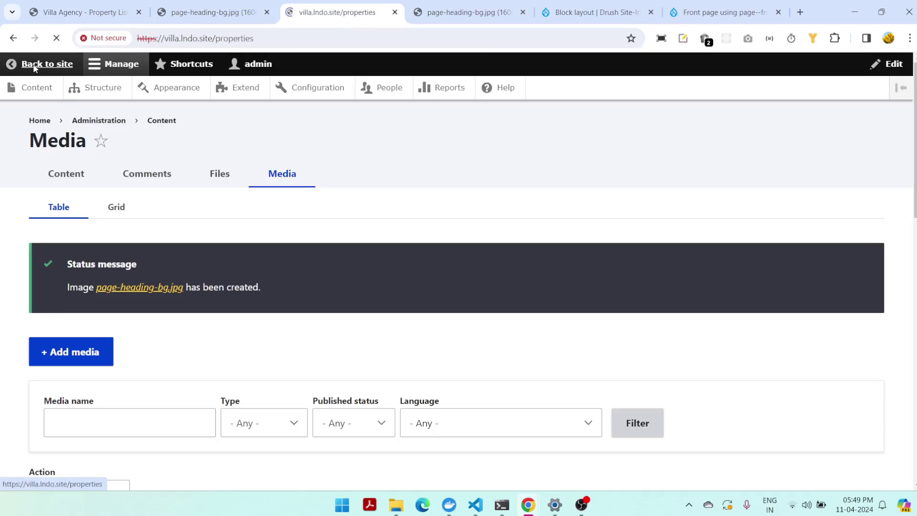
click(470, 11)
click(524, 13)
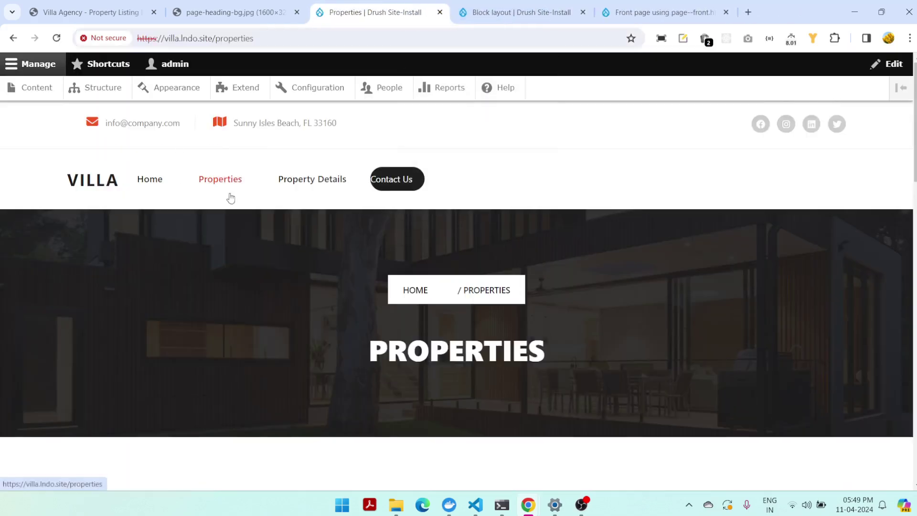
scroll(555, 296, down, 15)
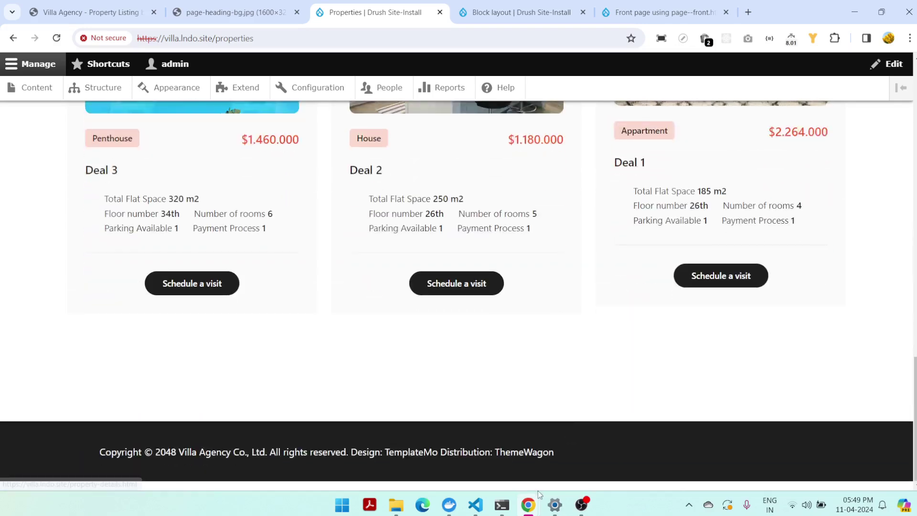
Reload the Properties page in the incognito window and review it from banner to footer
mouse_move(528, 501)
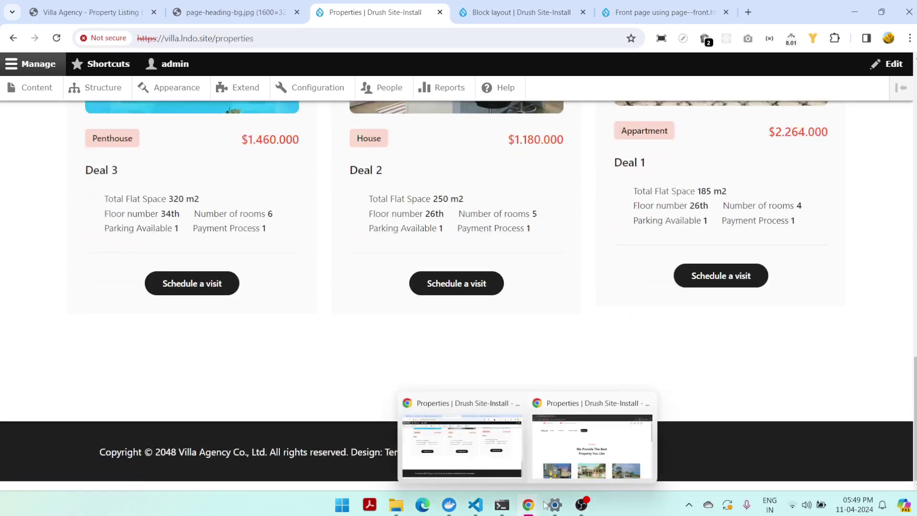
click(592, 446)
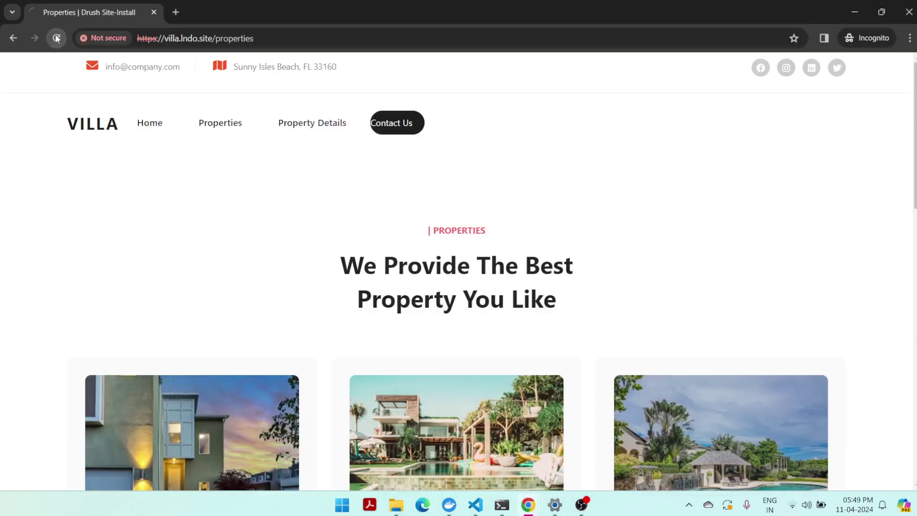
scroll(637, 280, down, 12)
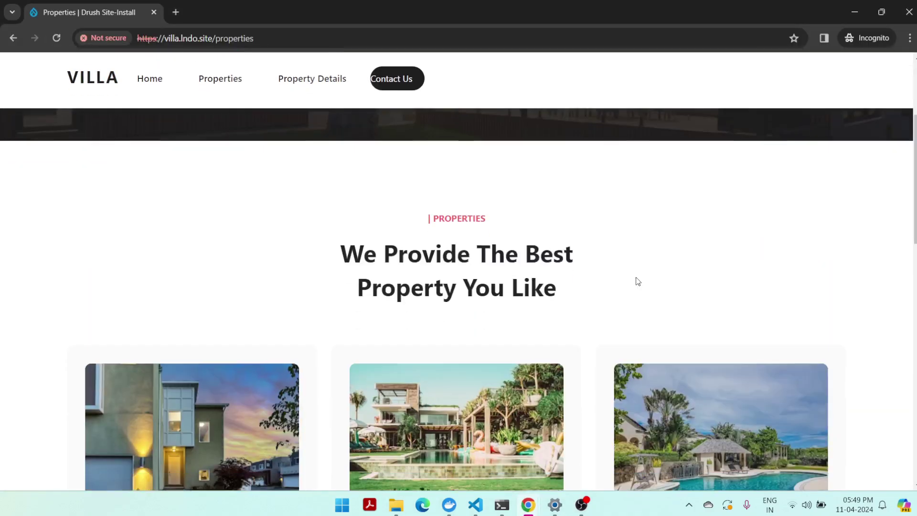
scroll(636, 281, down, 3)
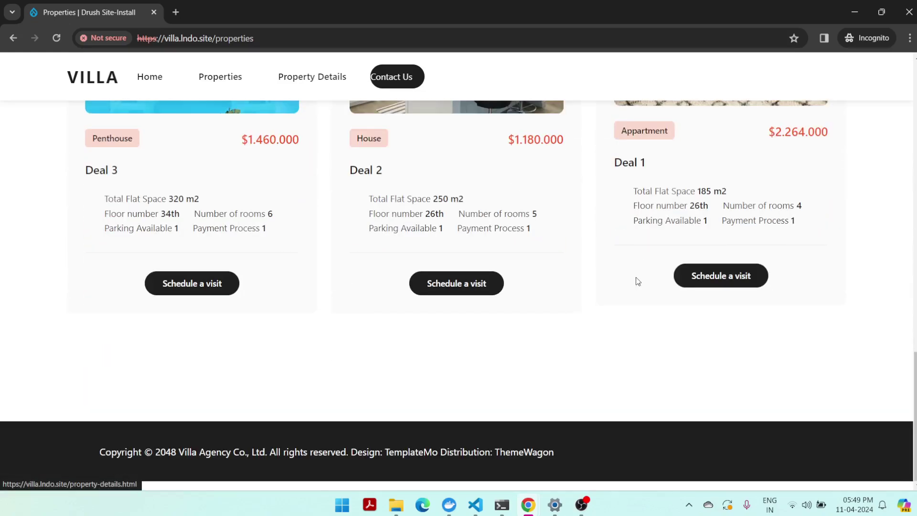
scroll(540, 354, up, 15)
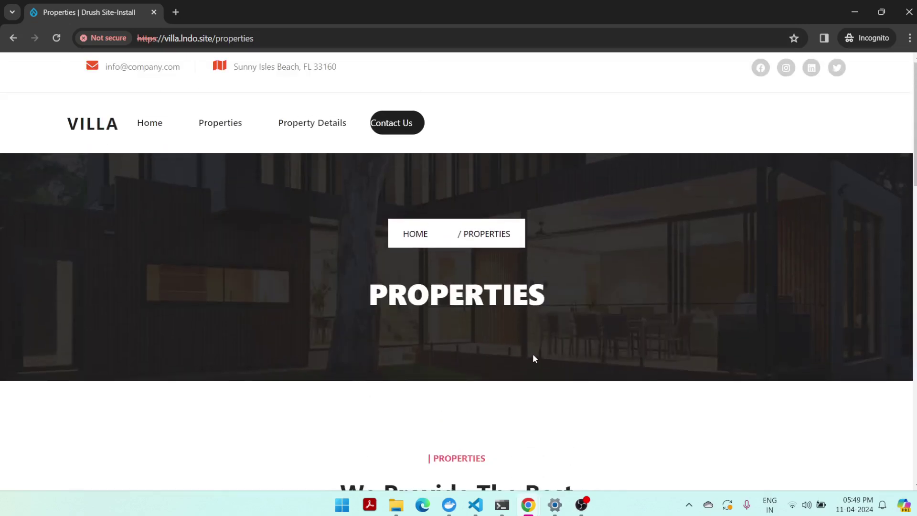
Go back to the logged-in browser window and review its Properties page from top to bottom
mouse_move(527, 504)
click(459, 441)
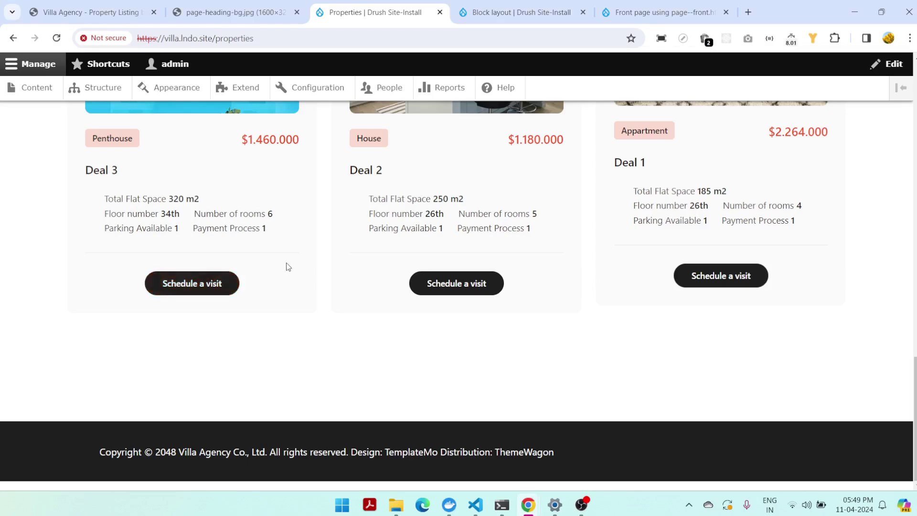
scroll(288, 267, up, 12)
scroll(466, 290, down, 10)
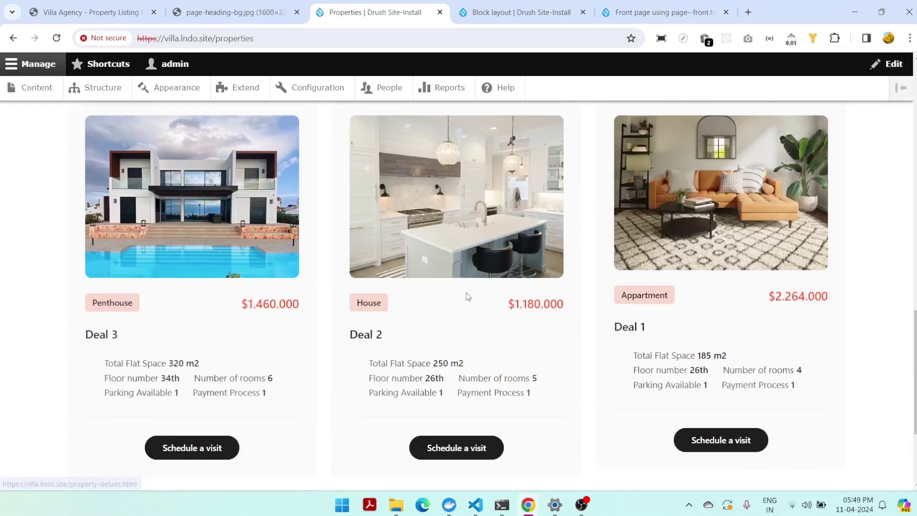
scroll(466, 292, down, 3)
scroll(466, 296, up, 15)
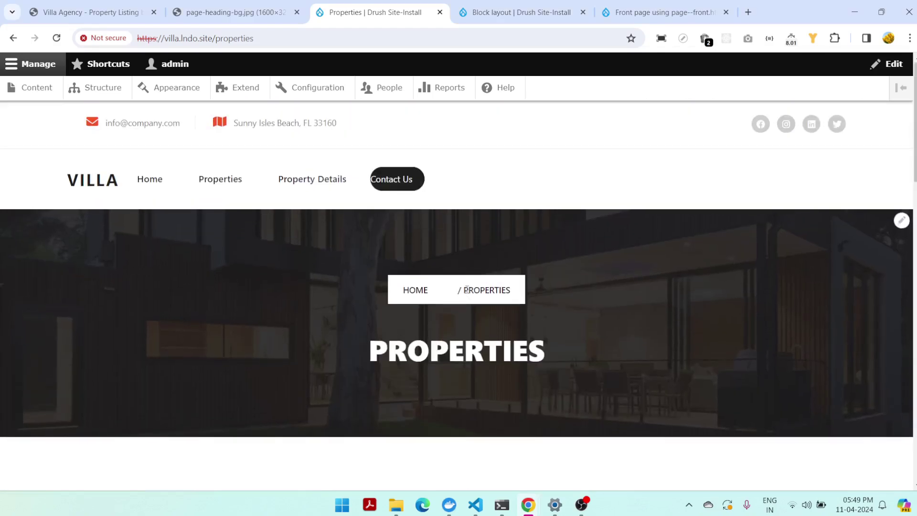
Follow the Property Details link on the Drupal site and look over the page it loads
click(308, 183)
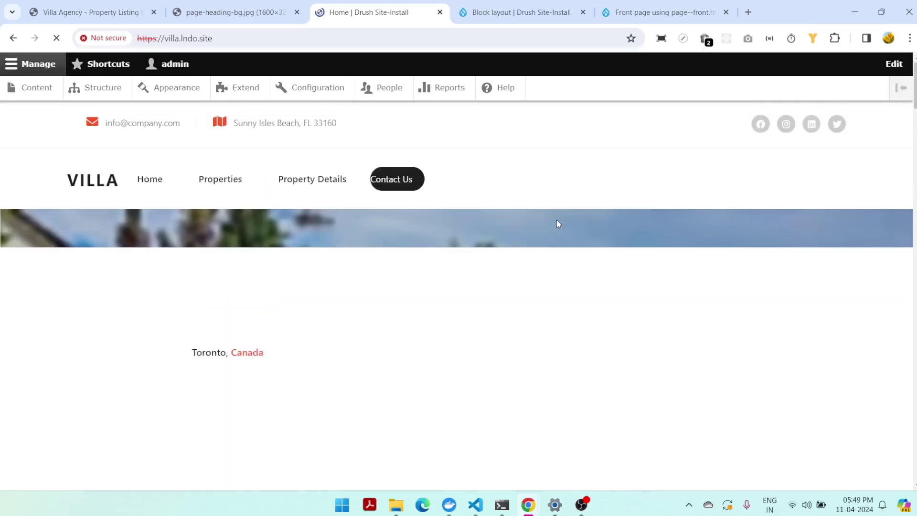
scroll(658, 265, down, 6)
scroll(656, 265, up, 6)
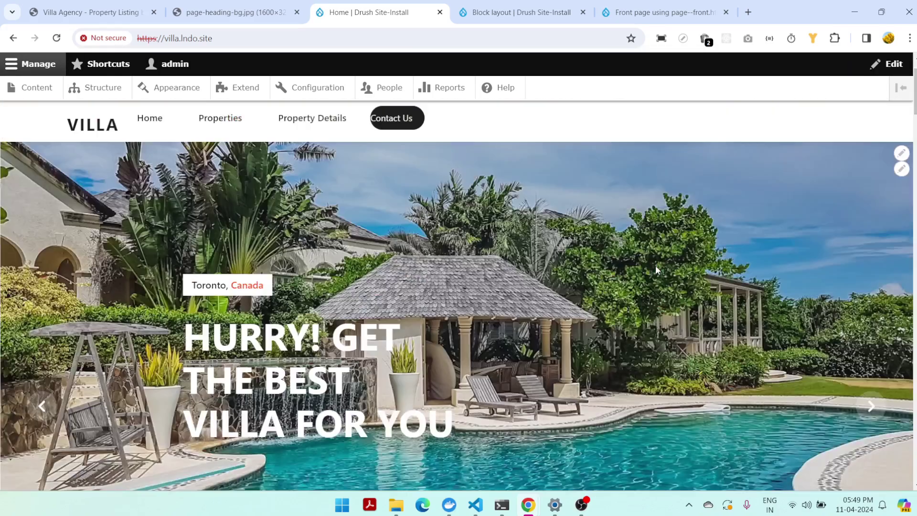
Open the static template's Property Details page, close the developer tools, and examine its banner and single-property section
key(ctrl+1)
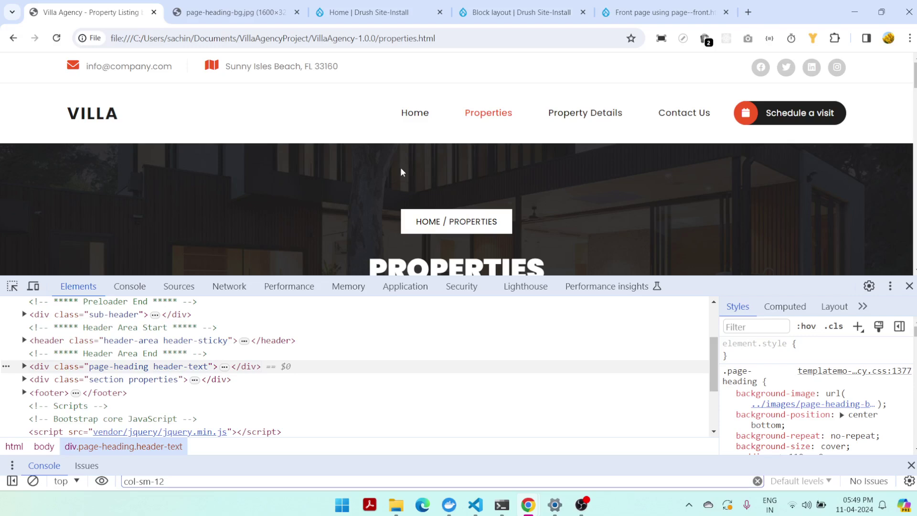
click(588, 113)
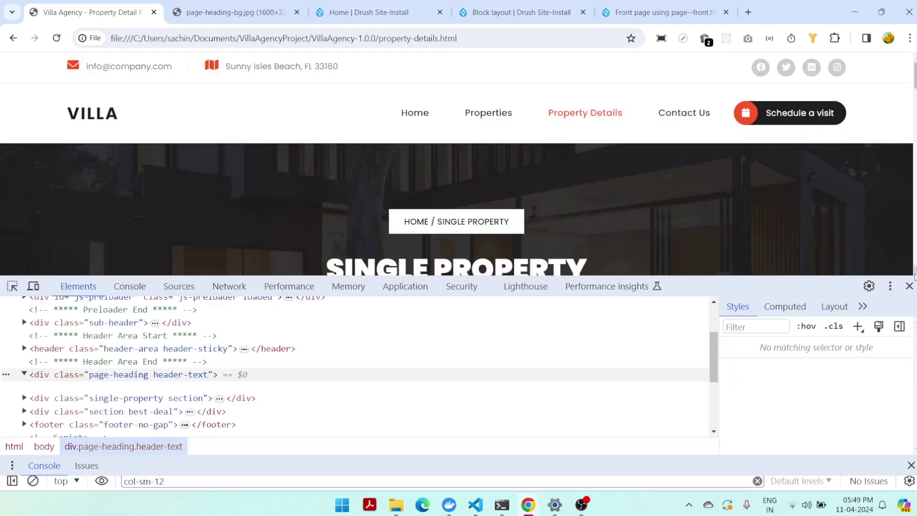
click(909, 286)
scroll(464, 301, down, 5)
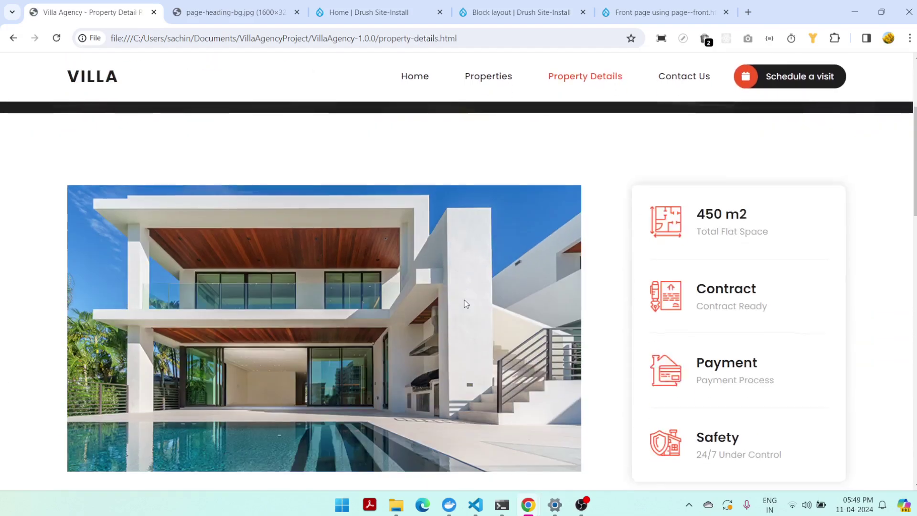